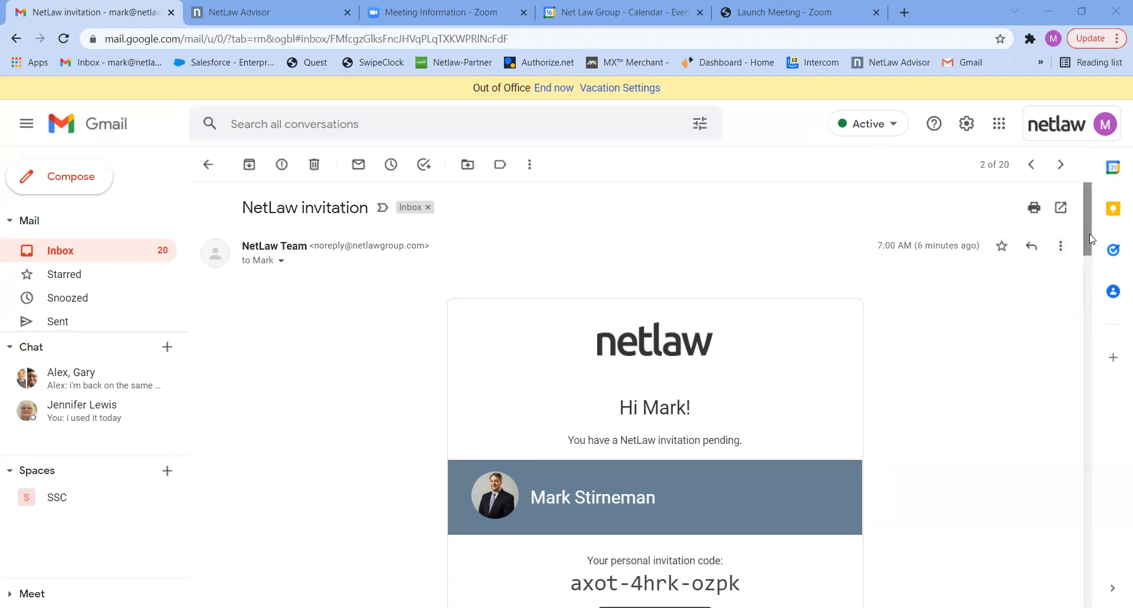
Copy the personal invitation code from the NetLaw invitation email and open its redemption page.
{"action": "left_click_drag", "start_coordinate": [1091, 239], "coordinate": [1081, 278]}
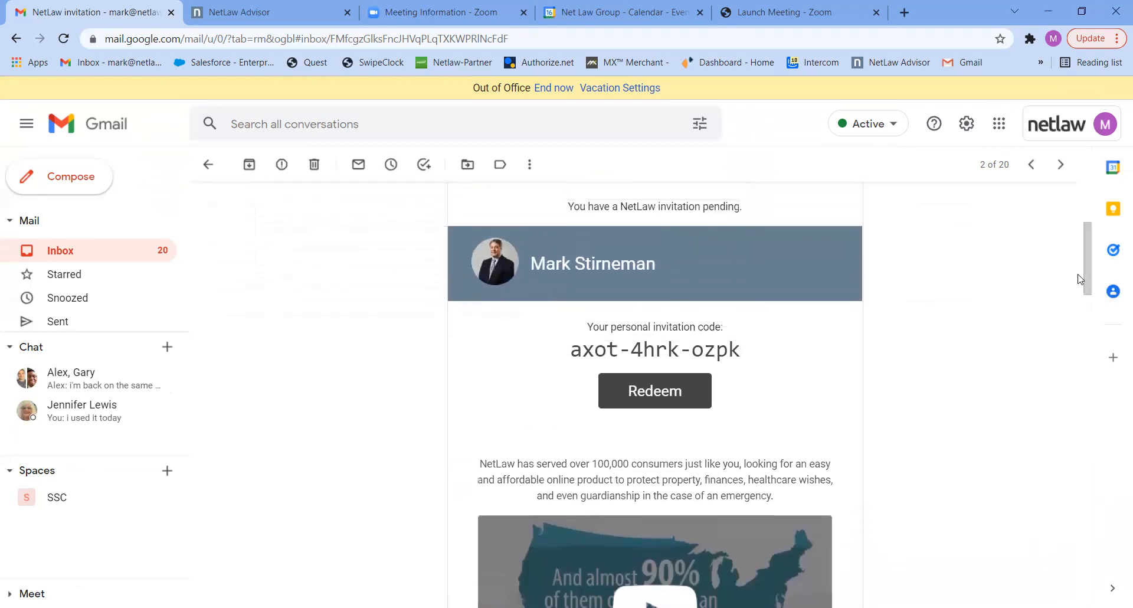
{"action": "left_click_drag", "start_coordinate": [755, 352], "coordinate": [571, 348]}
{"action": "key", "text": "ctrl+c"}
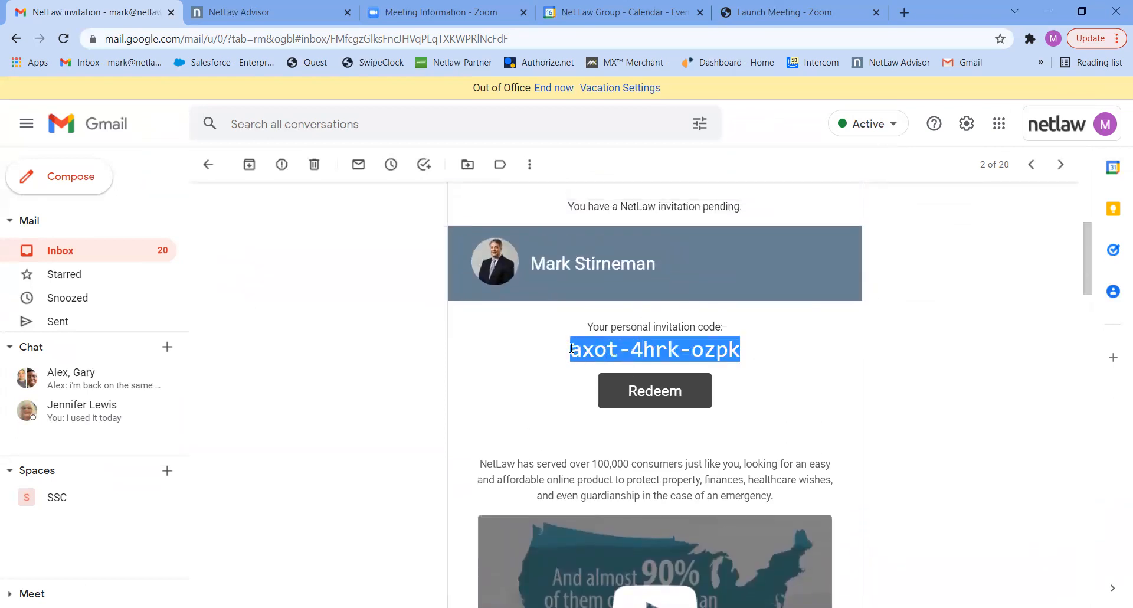
{"action": "left_click", "coordinate": [662, 393]}
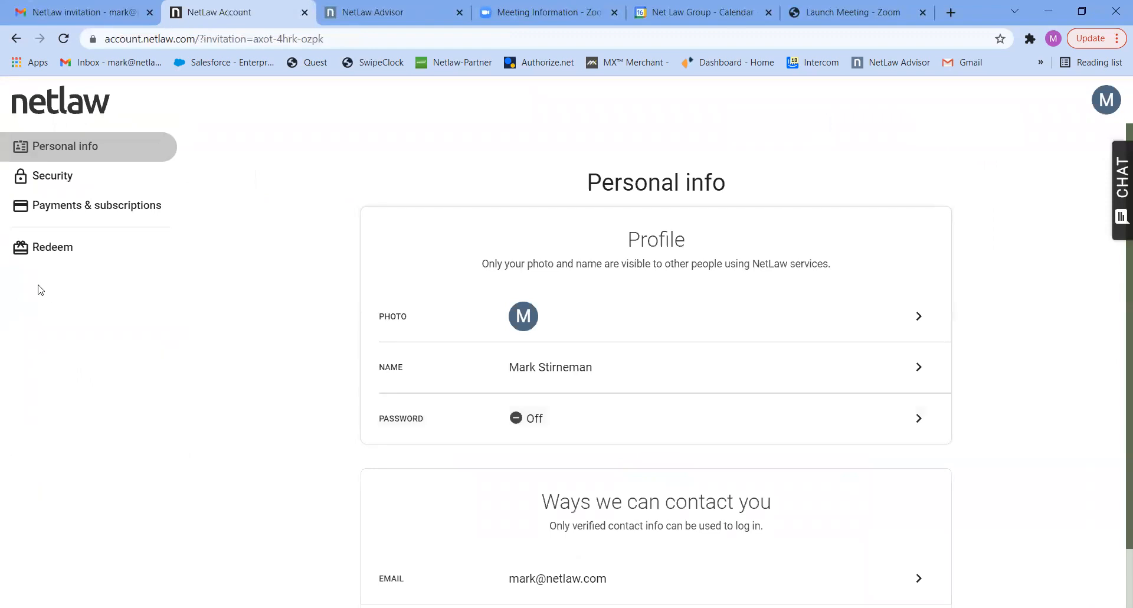
Redeem the copied invitation code on the NetLaw account.
{"action": "left_click", "coordinate": [53, 255]}
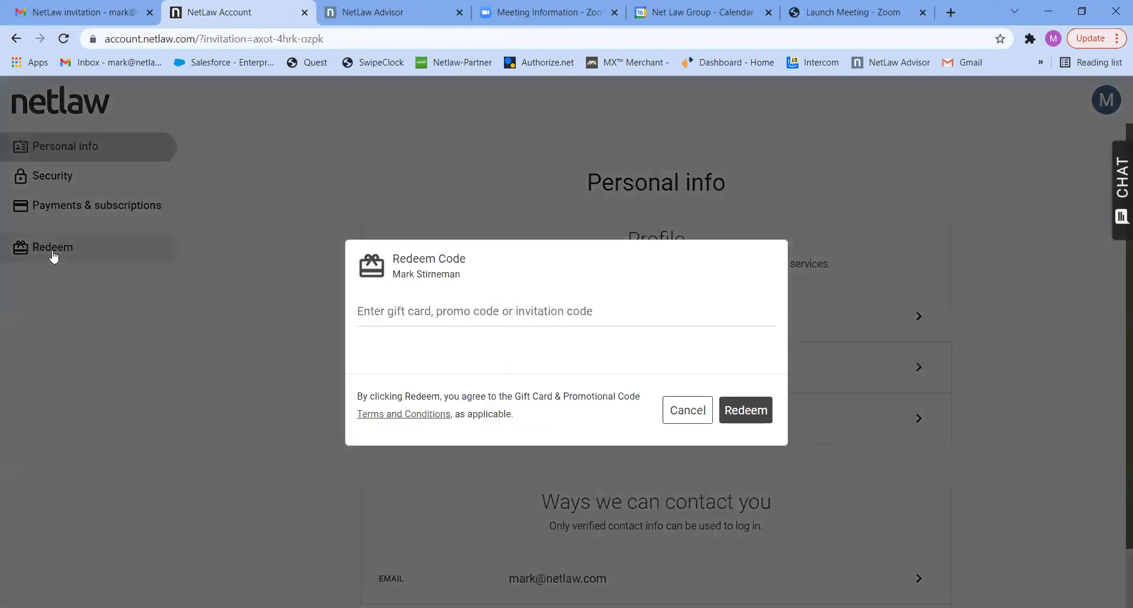
{"action": "left_click", "coordinate": [393, 305]}
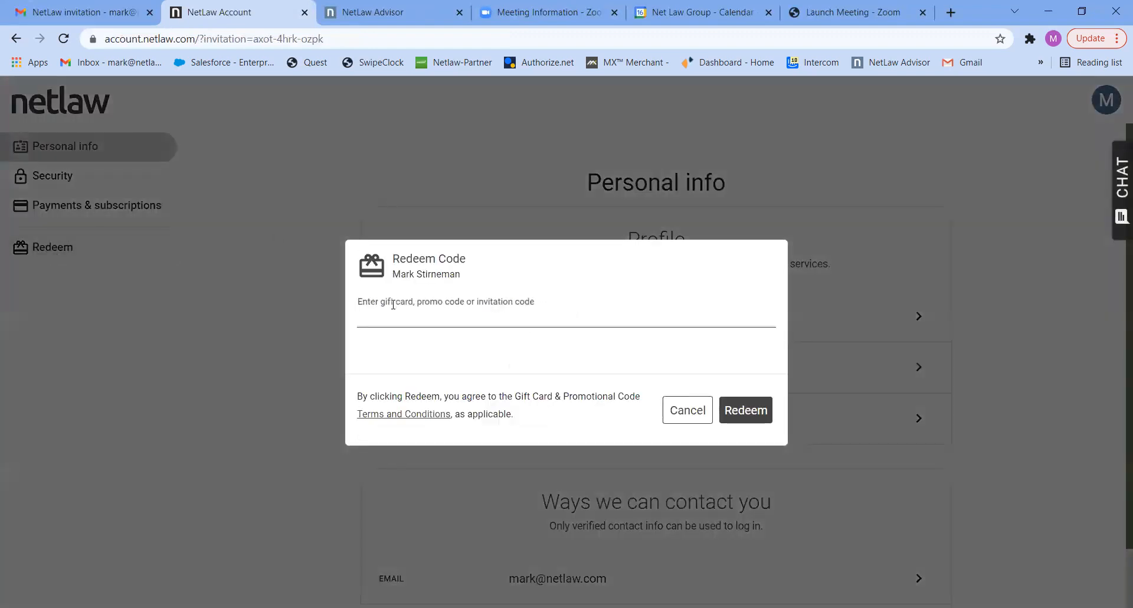
{"action": "key", "text": "ctrl+v"}
{"action": "left_click", "coordinate": [754, 407]}
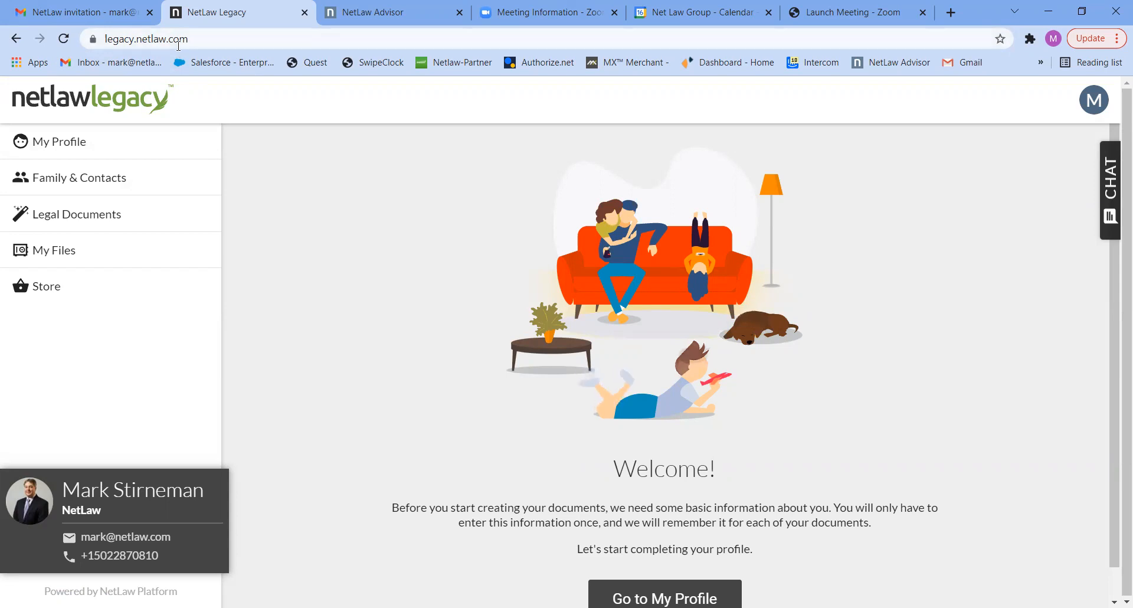
Open the personal profile and enter the account holder's full legal name, including the middle name.
{"action": "left_click", "coordinate": [57, 147]}
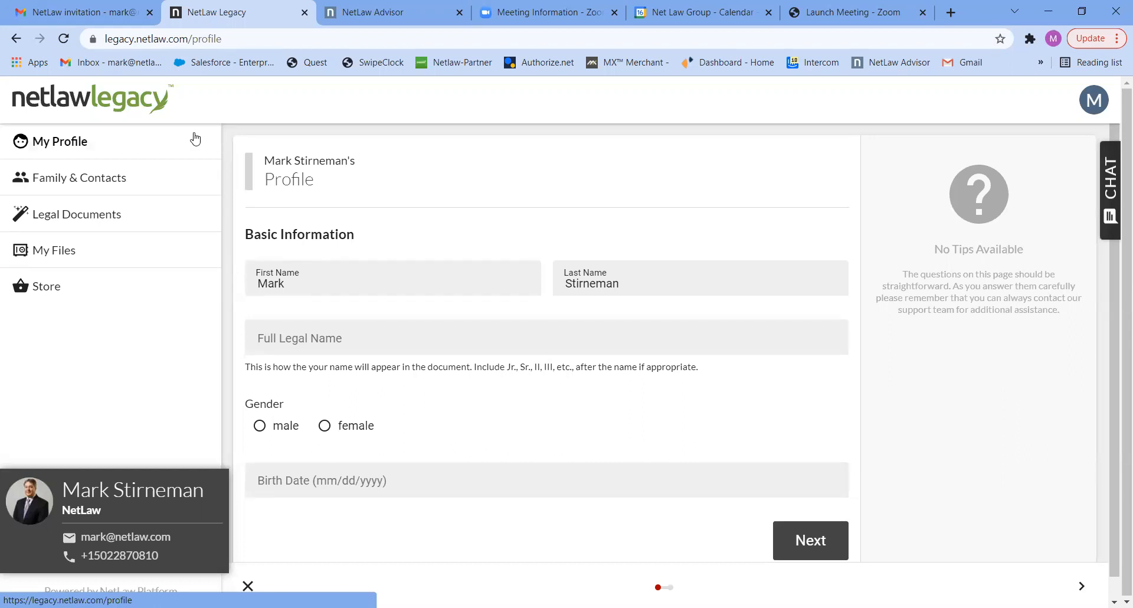
{"action": "left_click", "coordinate": [290, 334]}
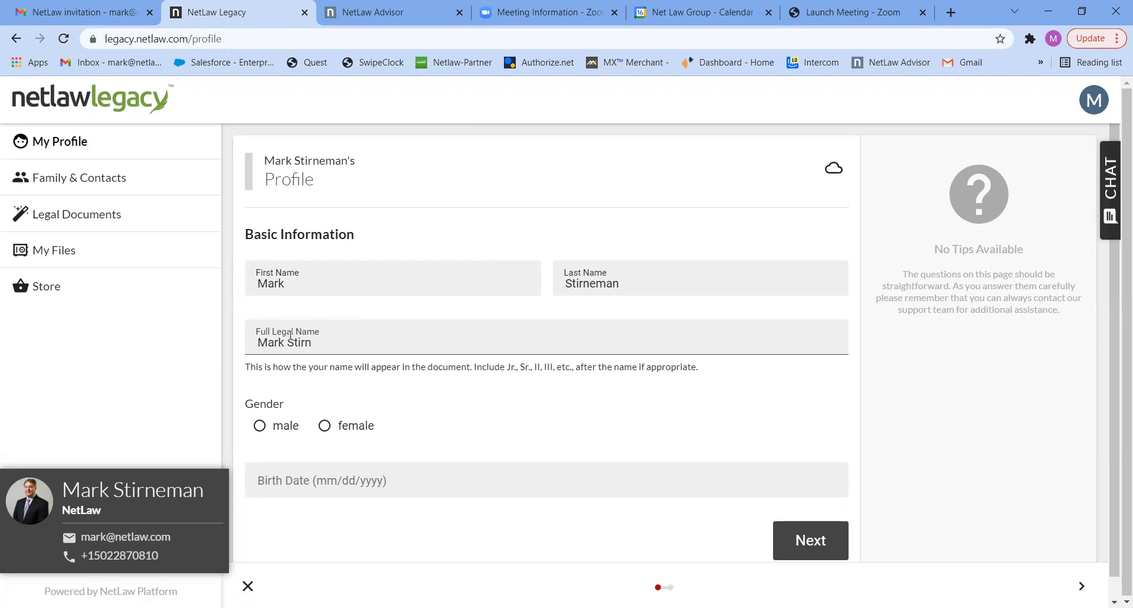
Set the profile's gender to male, enter the birth date, and continue to the address page.
{"action": "left_click", "coordinate": [281, 426]}
{"action": "left_click", "coordinate": [282, 479]}
{"action": "type", "text": "01/01/"}
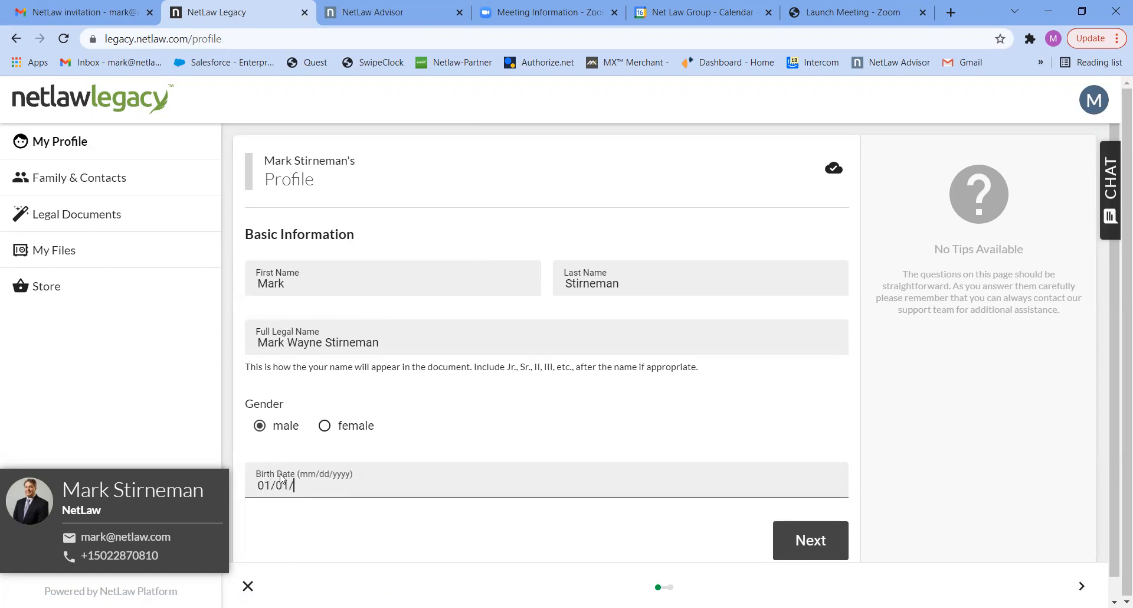
{"action": "type", "text": "1970"}
{"action": "left_click", "coordinate": [820, 547]}
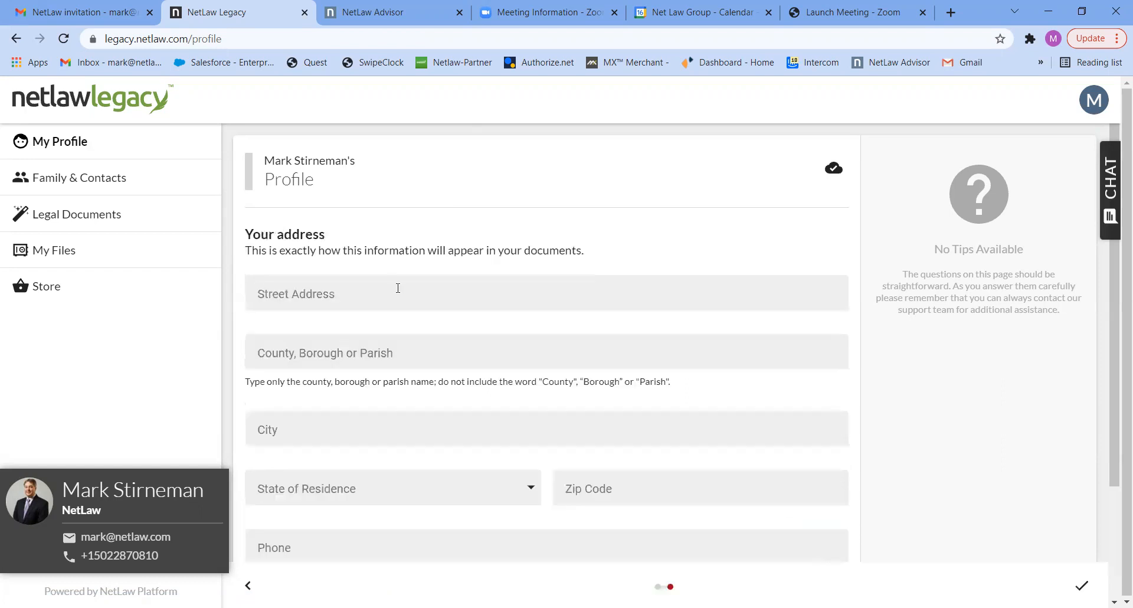
Fill in the account holder's street address and county in the profile.
{"action": "left_click", "coordinate": [296, 296]}
{"action": "type", "text": "100"}
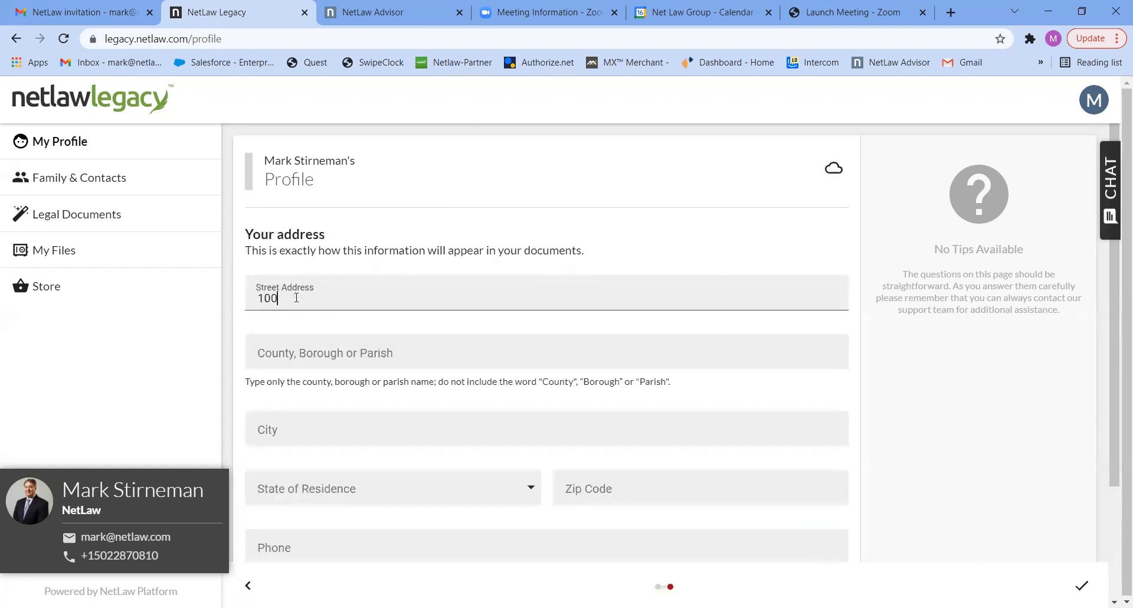
{"action": "type", "text": " M"}
{"action": "key", "text": "BackSpace"}
{"action": "type", "text": "Main St"}
{"action": "left_click", "coordinate": [282, 357]}
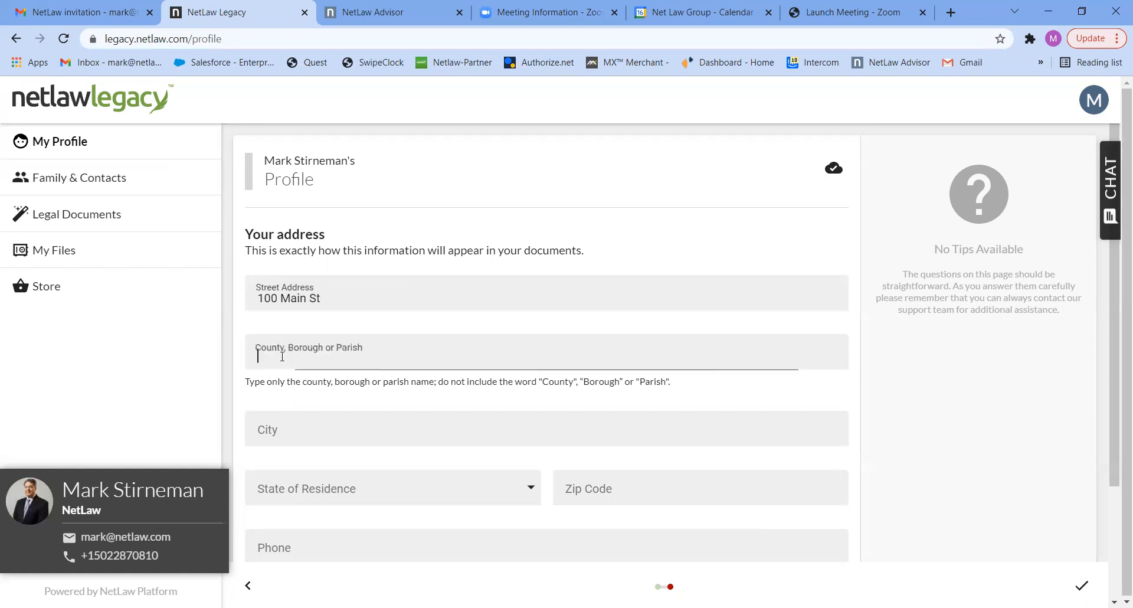
{"action": "type", "text": "Jeffer"}
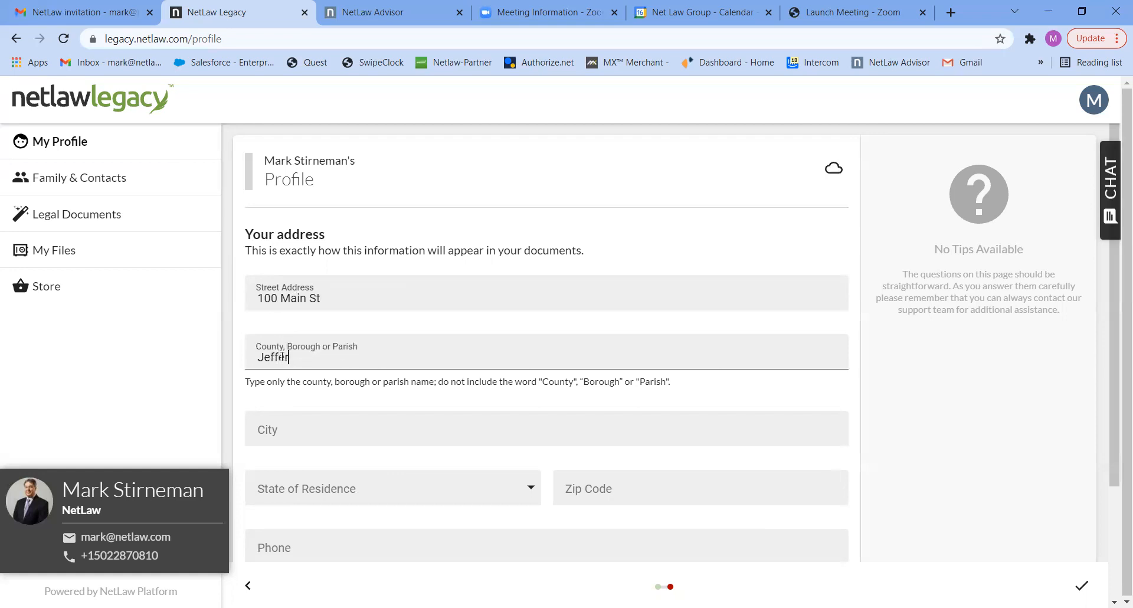
{"action": "type", "text": "son"}
Fill in the account holder's city, state of residence and zip code.
{"action": "left_click", "coordinate": [264, 429]}
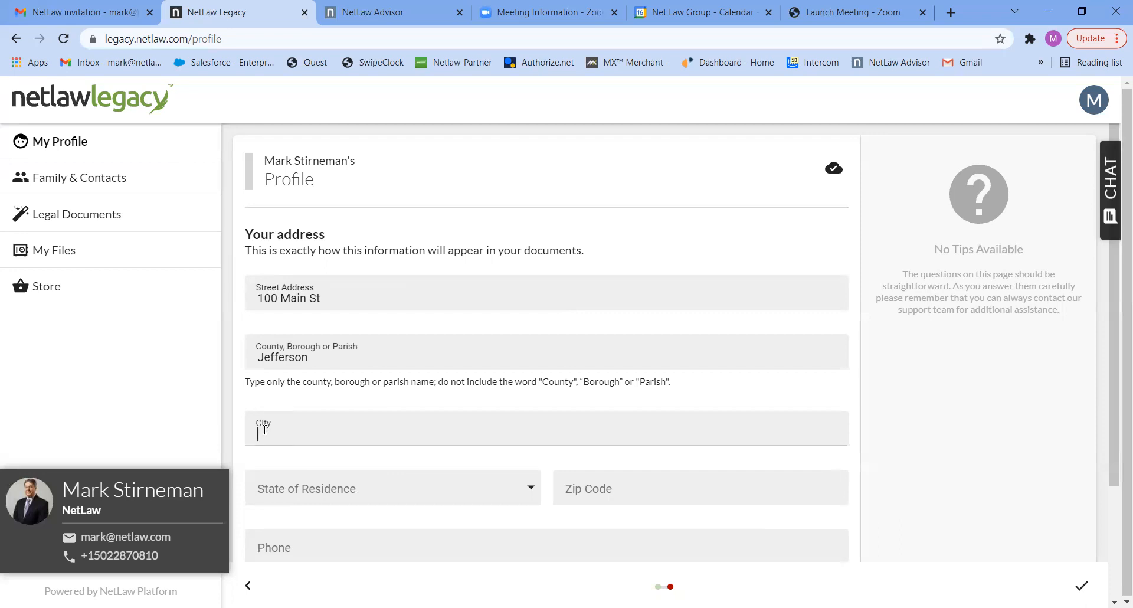
{"action": "type", "text": "Dallas"}
{"action": "left_click", "coordinate": [275, 490]}
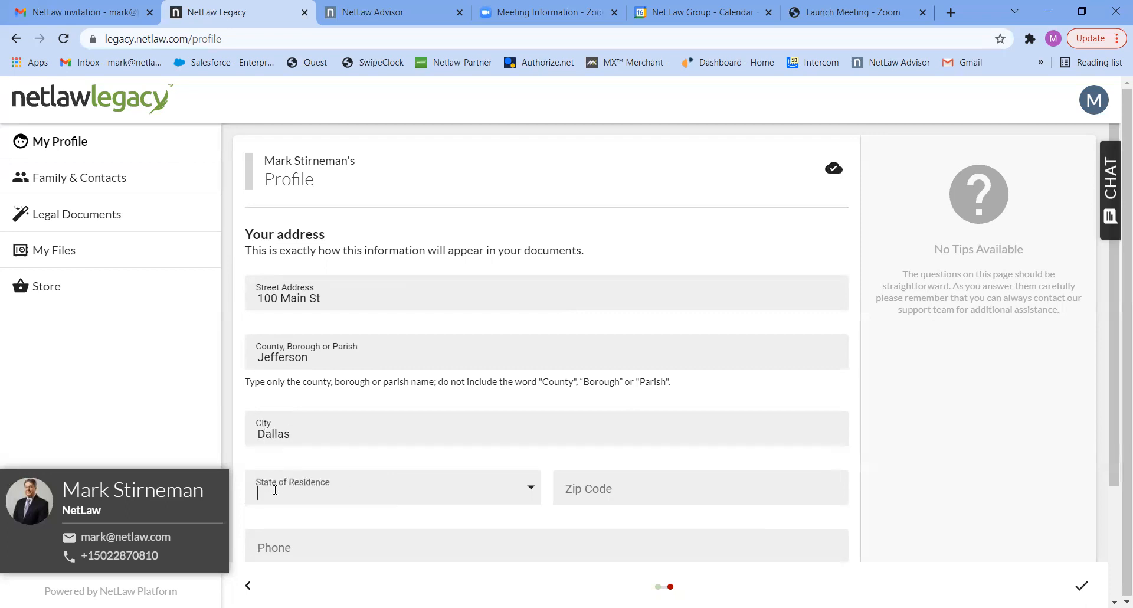
{"action": "type", "text": "Te"}
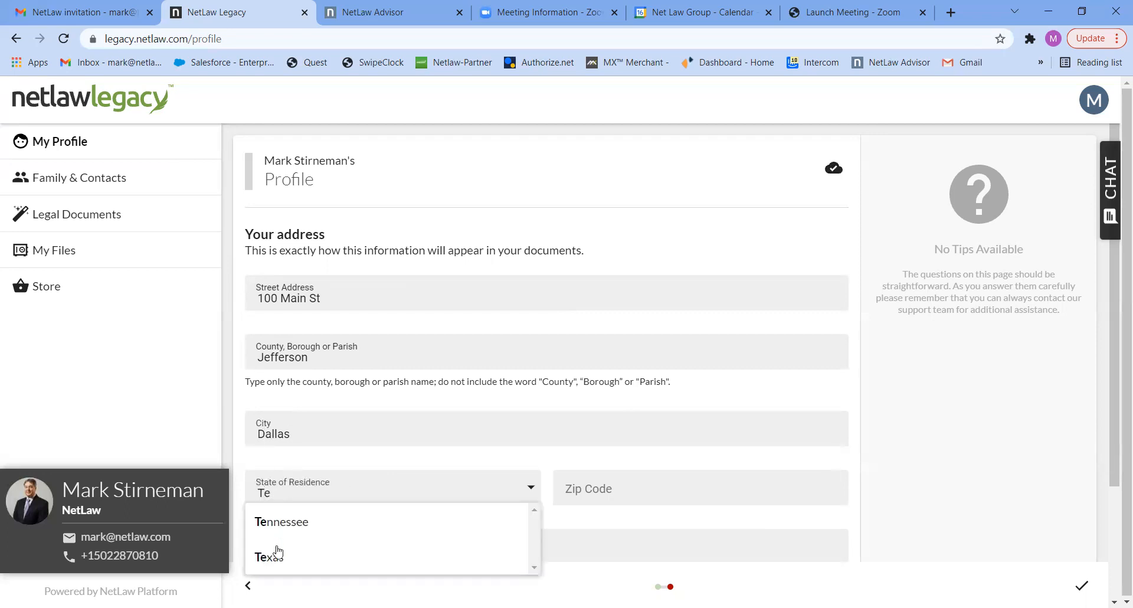
{"action": "left_click", "coordinate": [275, 558]}
{"action": "left_click", "coordinate": [590, 488]}
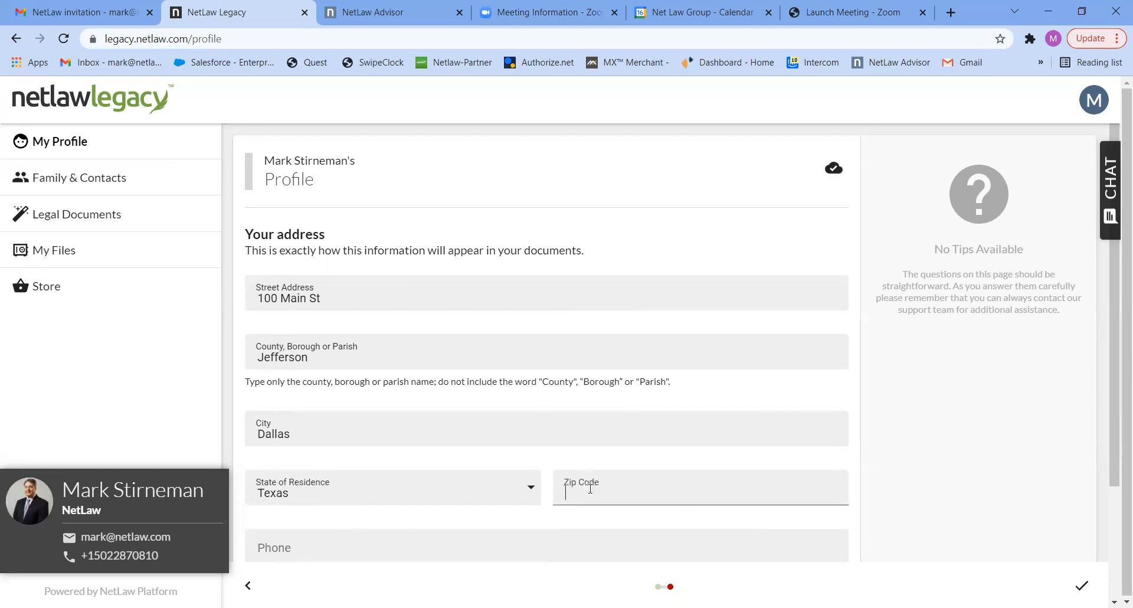
{"action": "type", "text": "77074"}
Enter the account holder's phone number and finish the profile.
{"action": "left_click", "coordinate": [299, 542]}
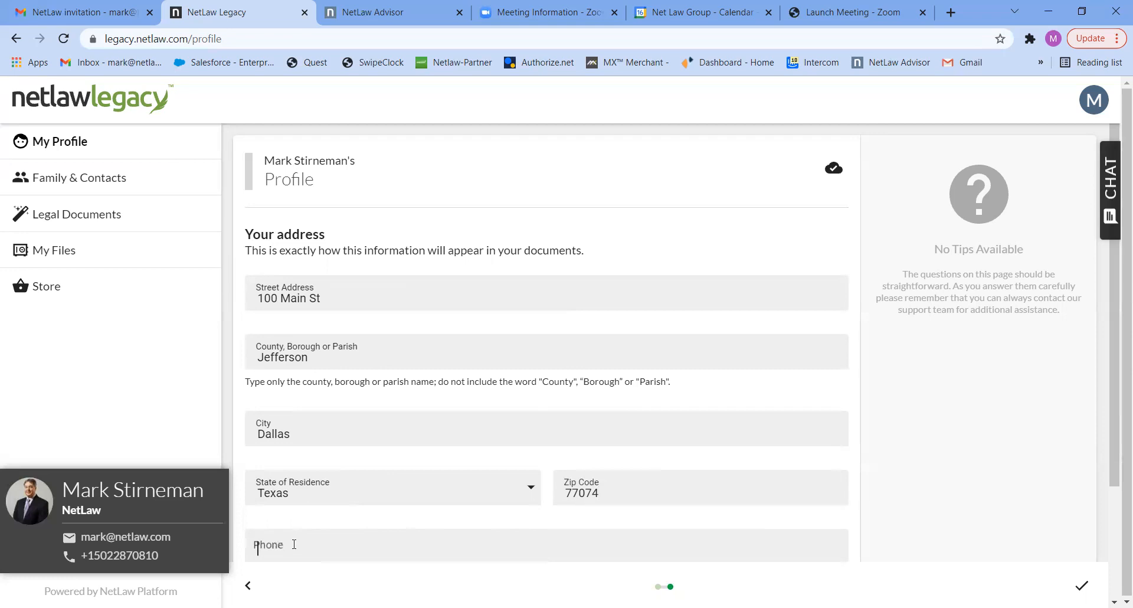
{"action": "type", "text": "502) 555-5555"}
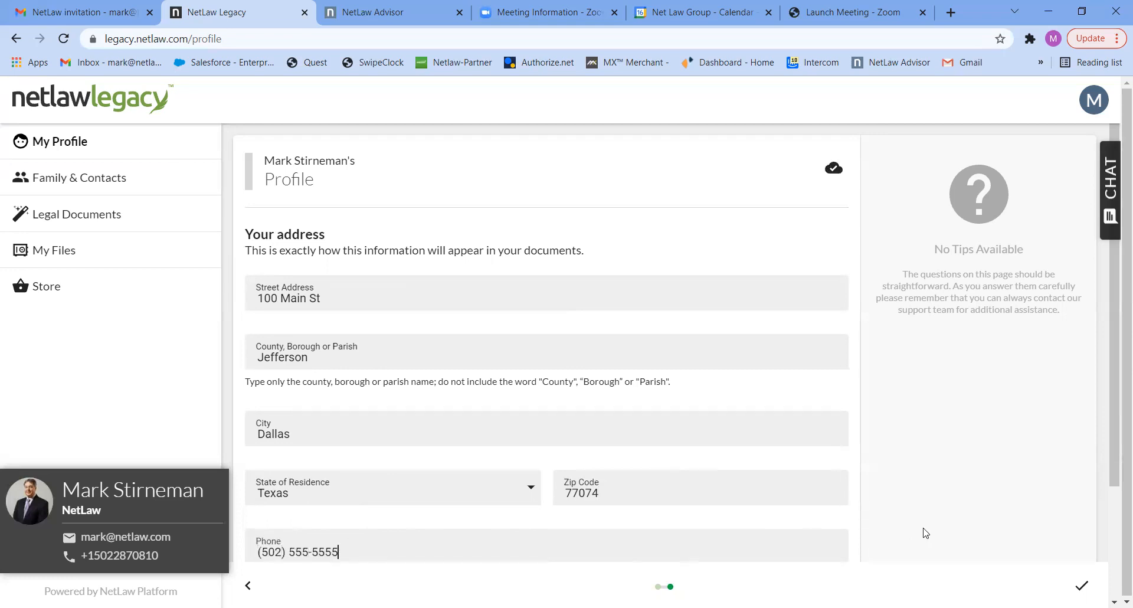
{"action": "left_click_drag", "start_coordinate": [1114, 465], "coordinate": [1114, 567]}
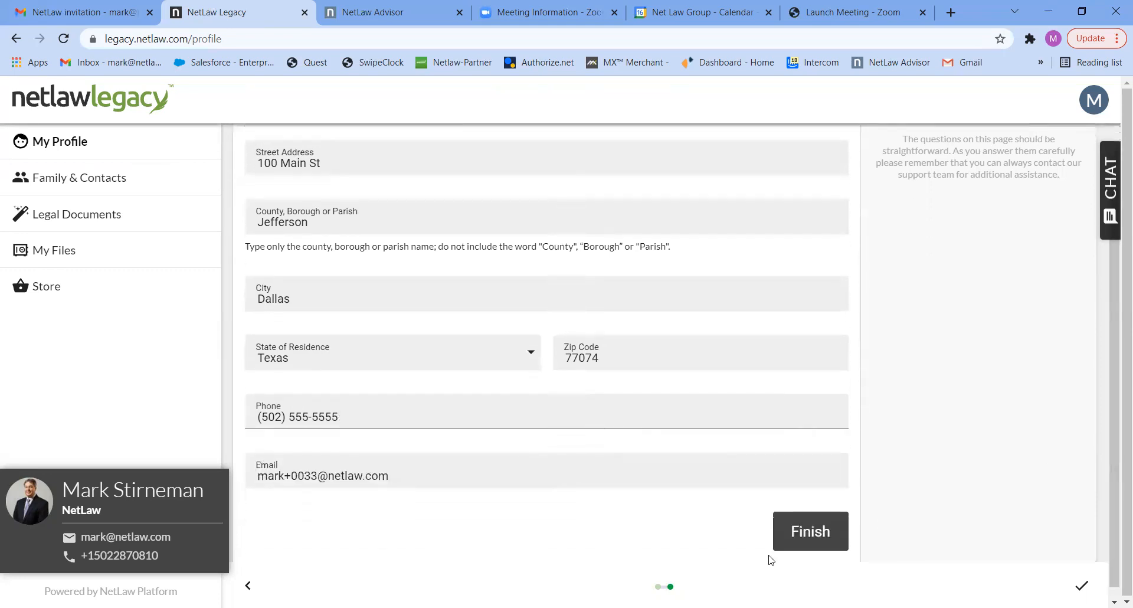
{"action": "left_click", "coordinate": [809, 531]}
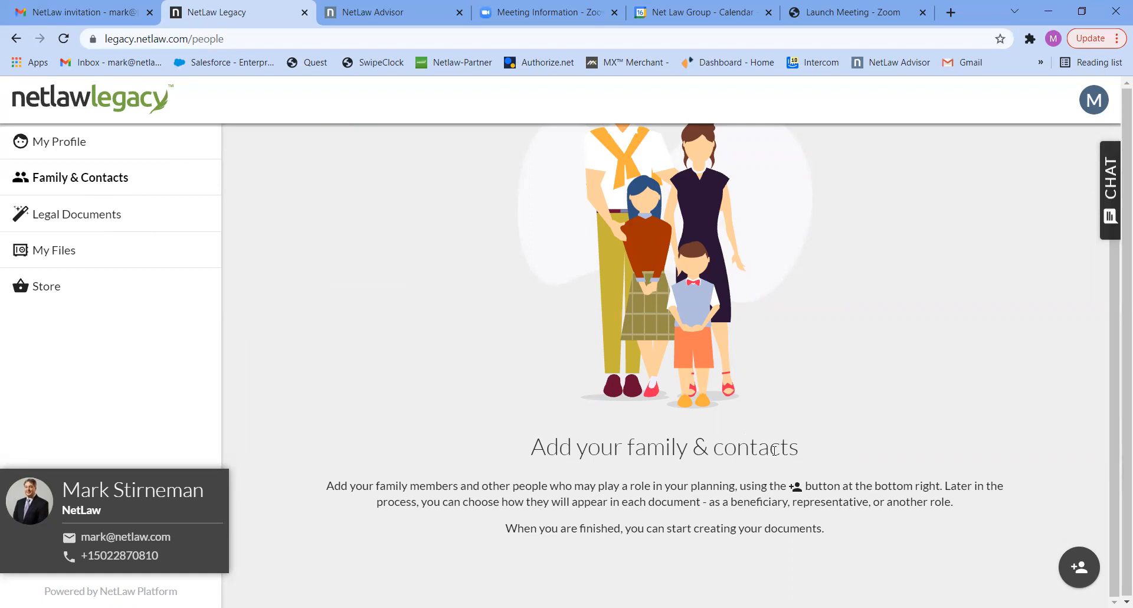
Add a spouse to the family and contacts, entering the spouse's first and last name.
{"action": "left_click", "coordinate": [1076, 568]}
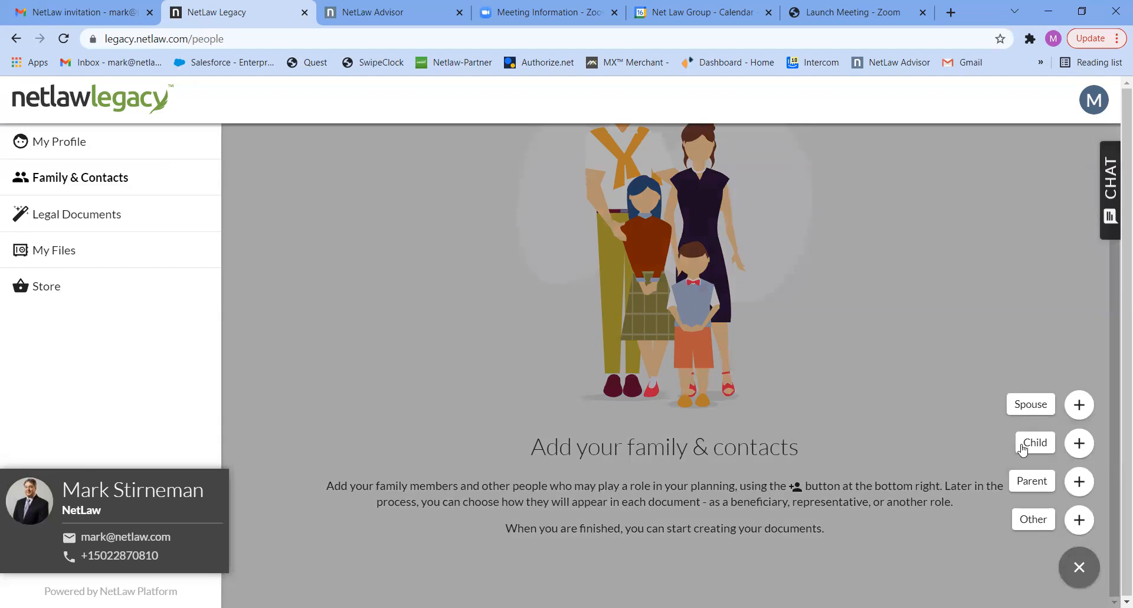
{"action": "left_click", "coordinate": [1026, 404]}
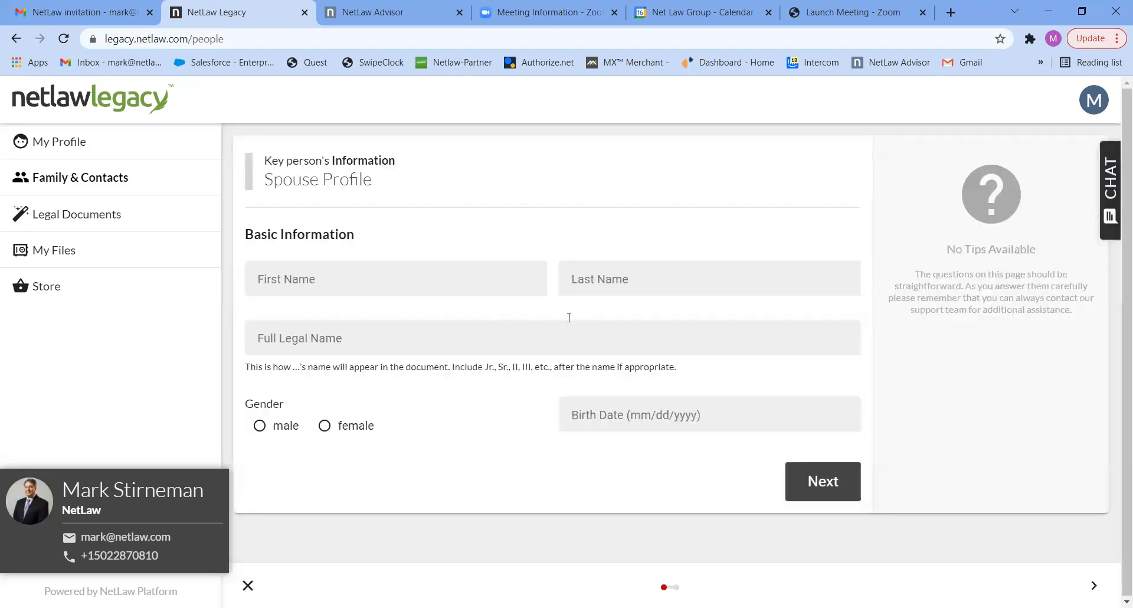
{"action": "left_click", "coordinate": [380, 281]}
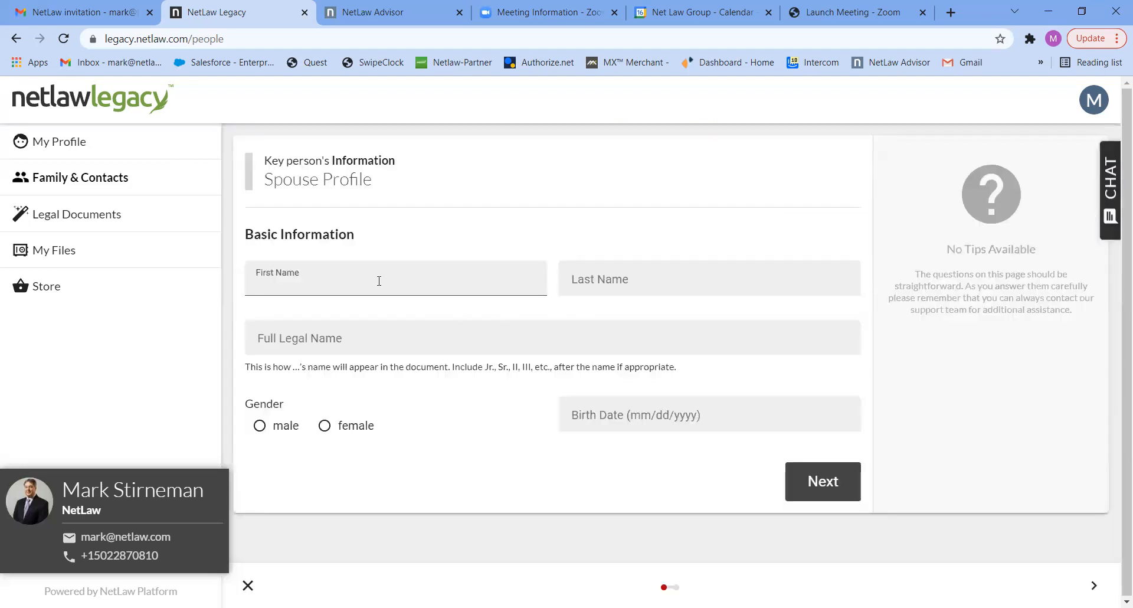
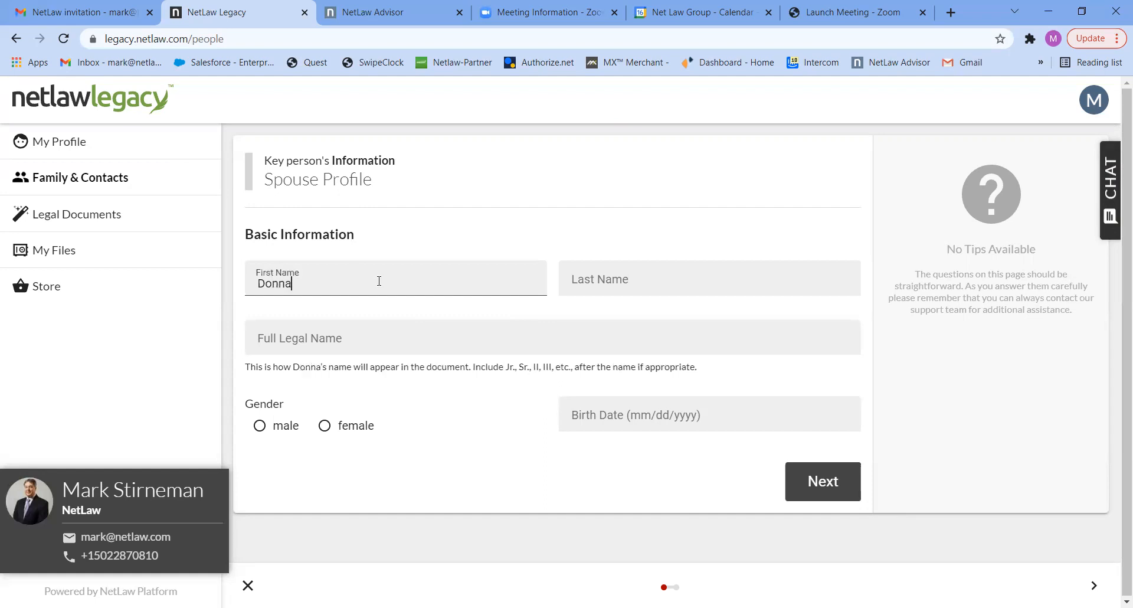
{"action": "key", "text": "Tab"}
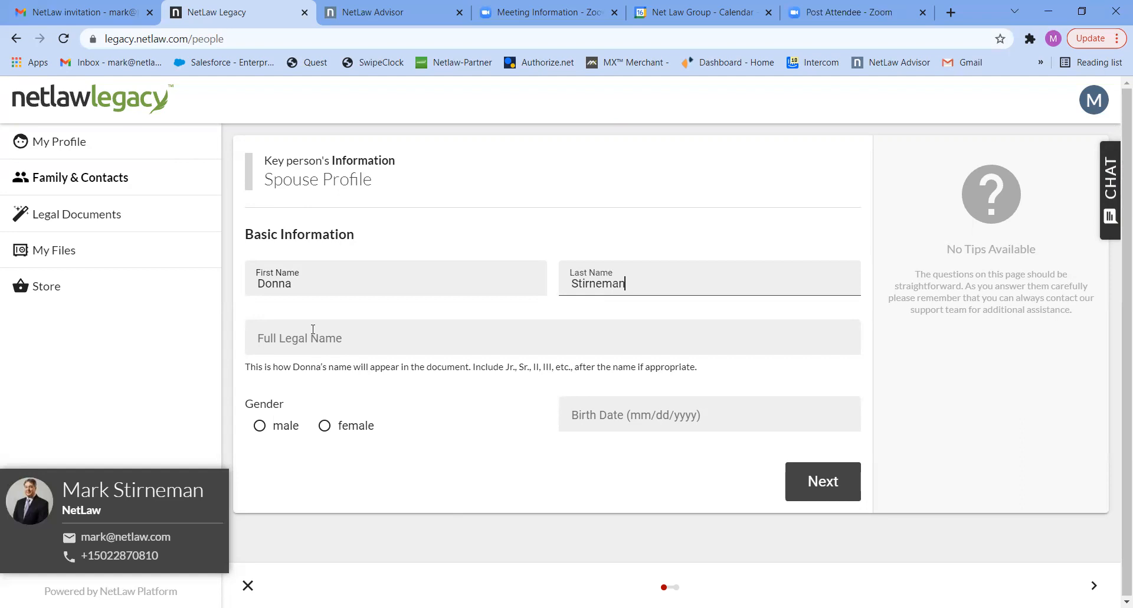
Enter the spouse's full legal name in the spouse profile.
{"action": "left_click", "coordinate": [313, 328]}
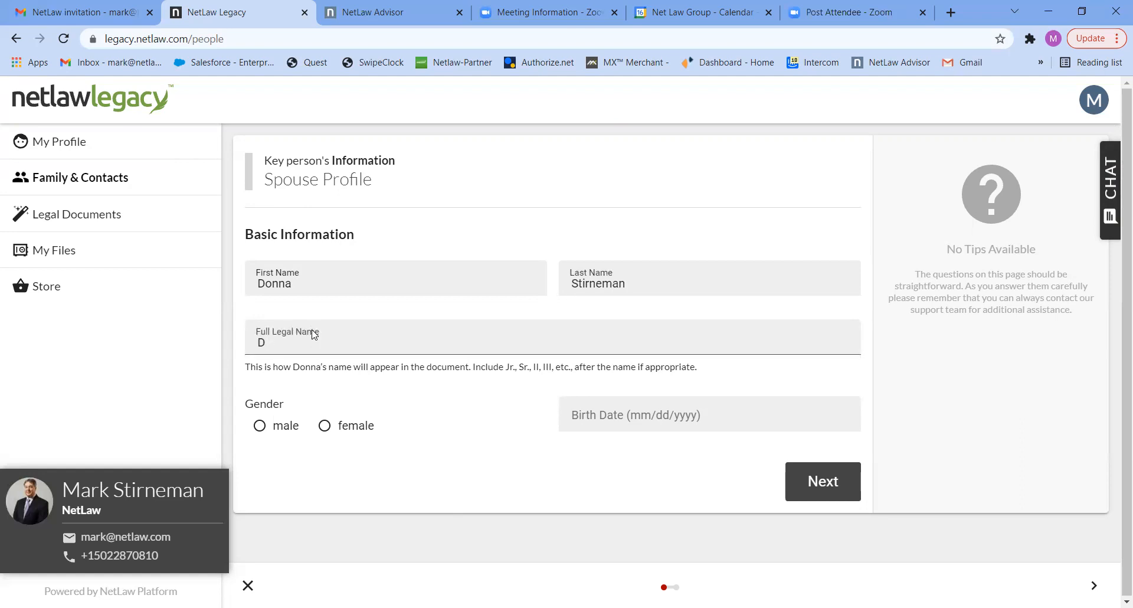
Set the spouse's gender to female, enter the birth date, and continue to the address page.
{"action": "left_click", "coordinate": [324, 425]}
{"action": "left_click", "coordinate": [568, 415]}
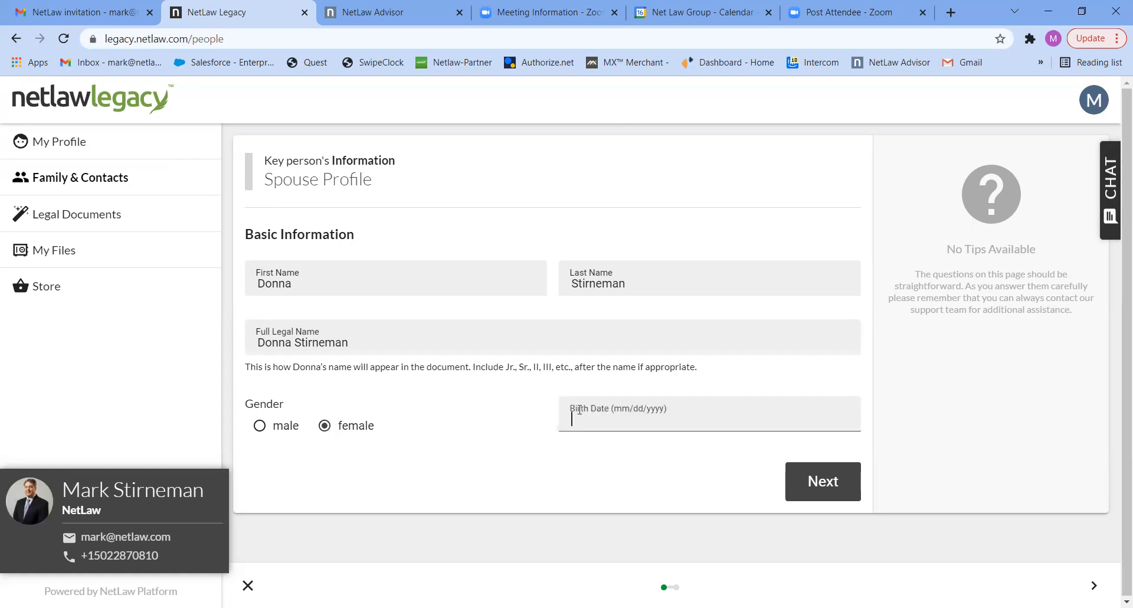
{"action": "type", "text": "01/01/1971"}
{"action": "left_click", "coordinate": [826, 481]}
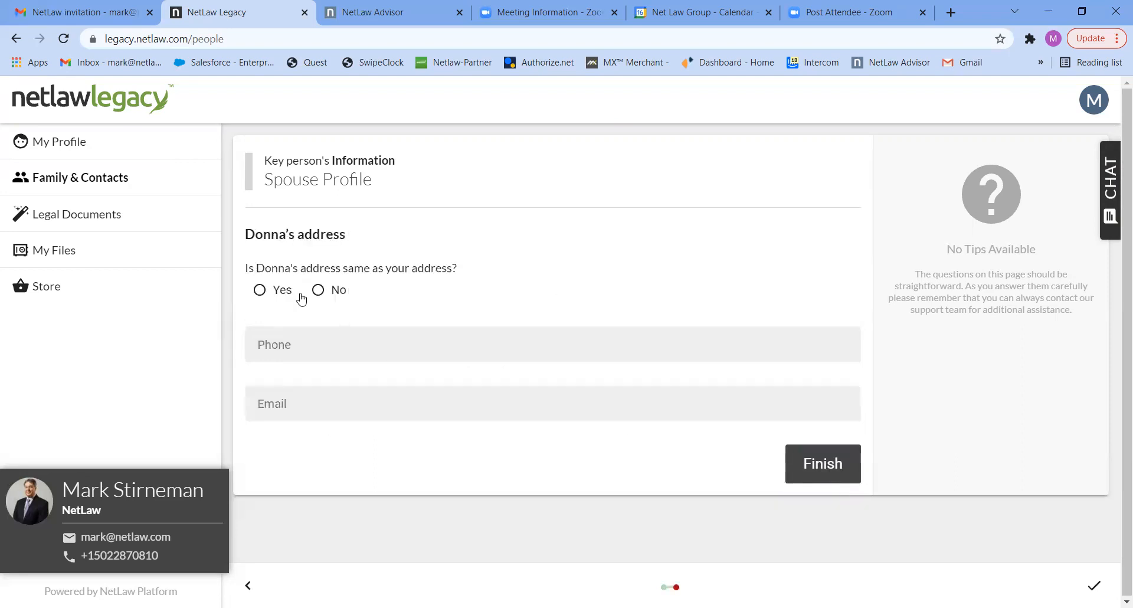
Mark the spouse's address as the same as the account holder's, enter the spouse's phone number, and finish the spouse profile.
{"action": "left_click", "coordinate": [268, 292]}
{"action": "left_click", "coordinate": [281, 345]}
{"action": "type", "text": "5025555555"}
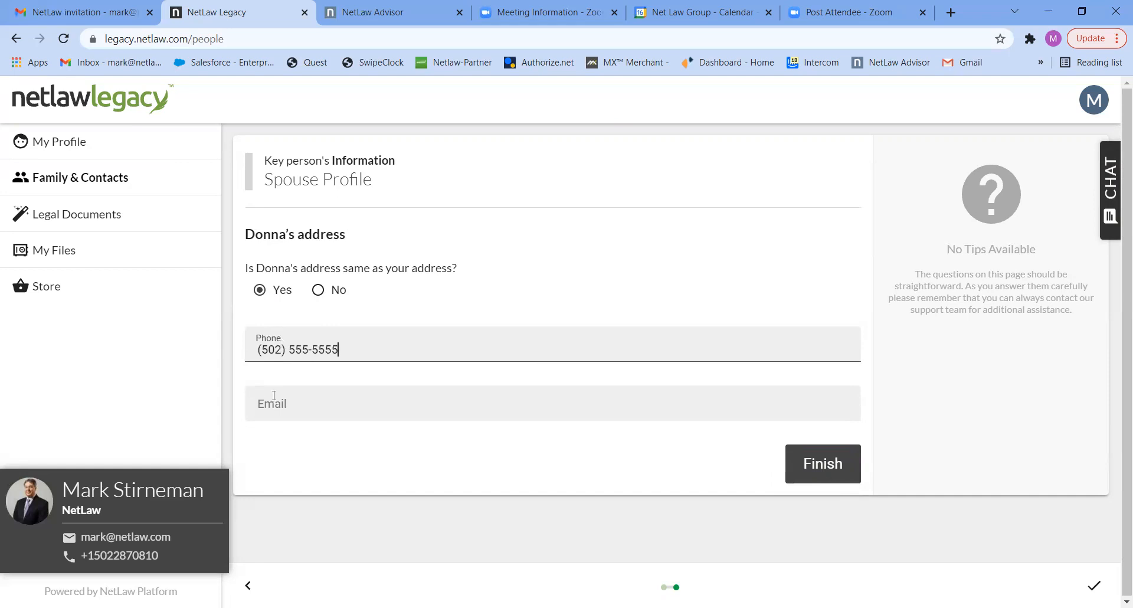
{"action": "left_click", "coordinate": [829, 461]}
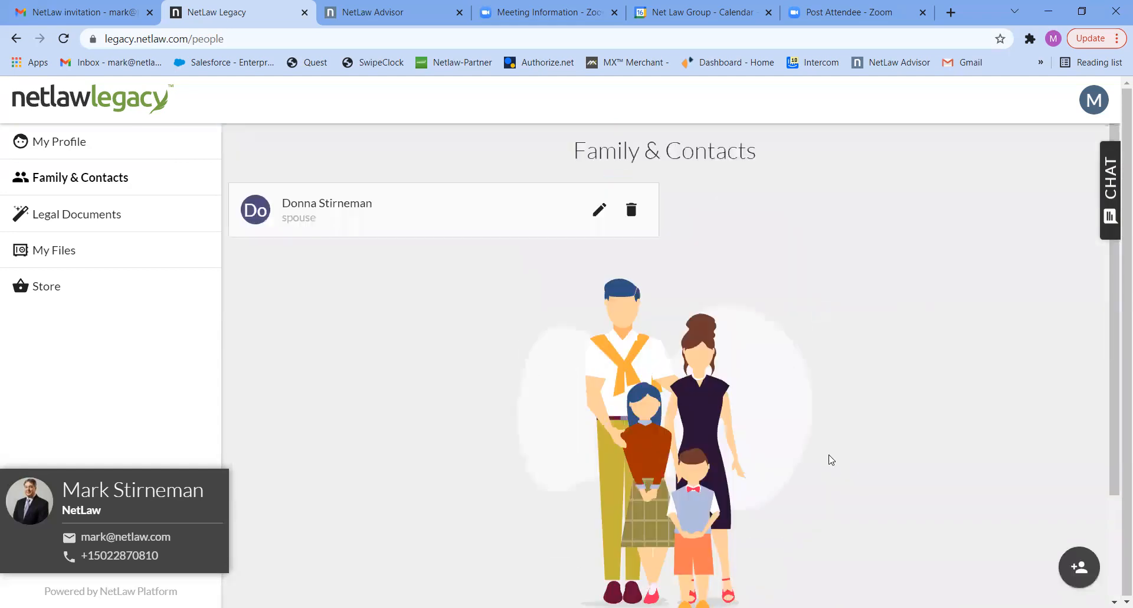
Add a first child to the family and contacts and enter the child's full name.
{"action": "left_click", "coordinate": [1079, 565]}
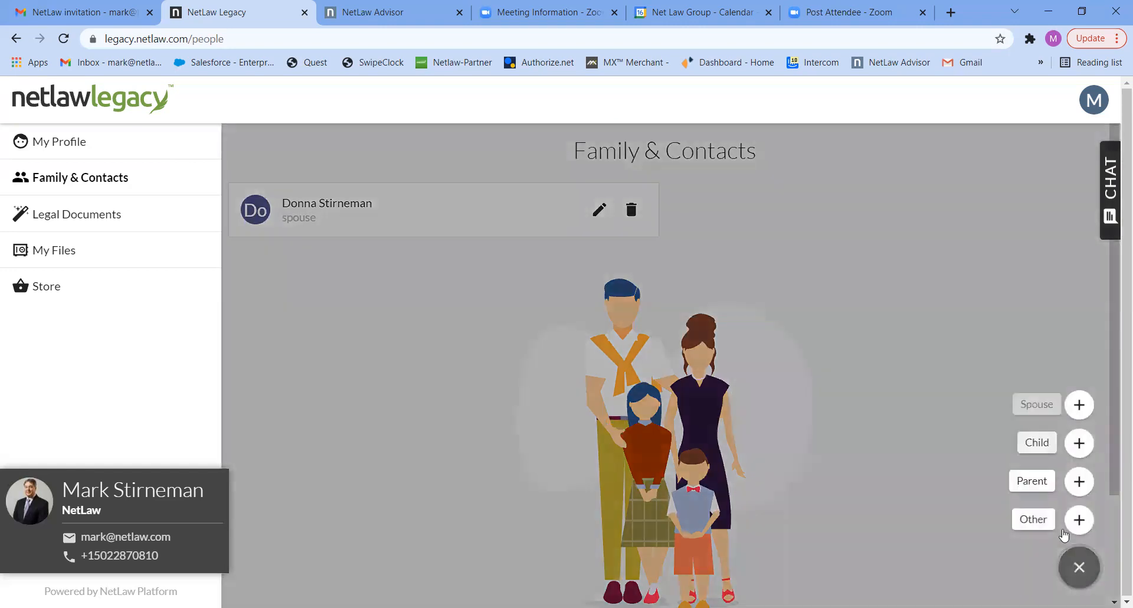
{"action": "left_click", "coordinate": [1037, 443]}
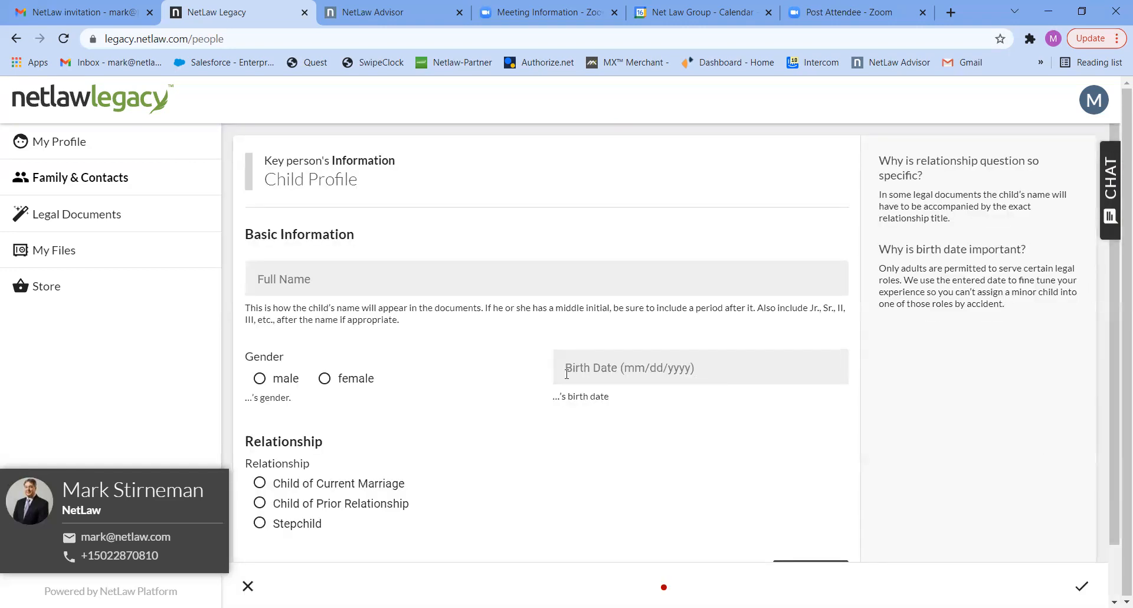
{"action": "left_click", "coordinate": [304, 285]}
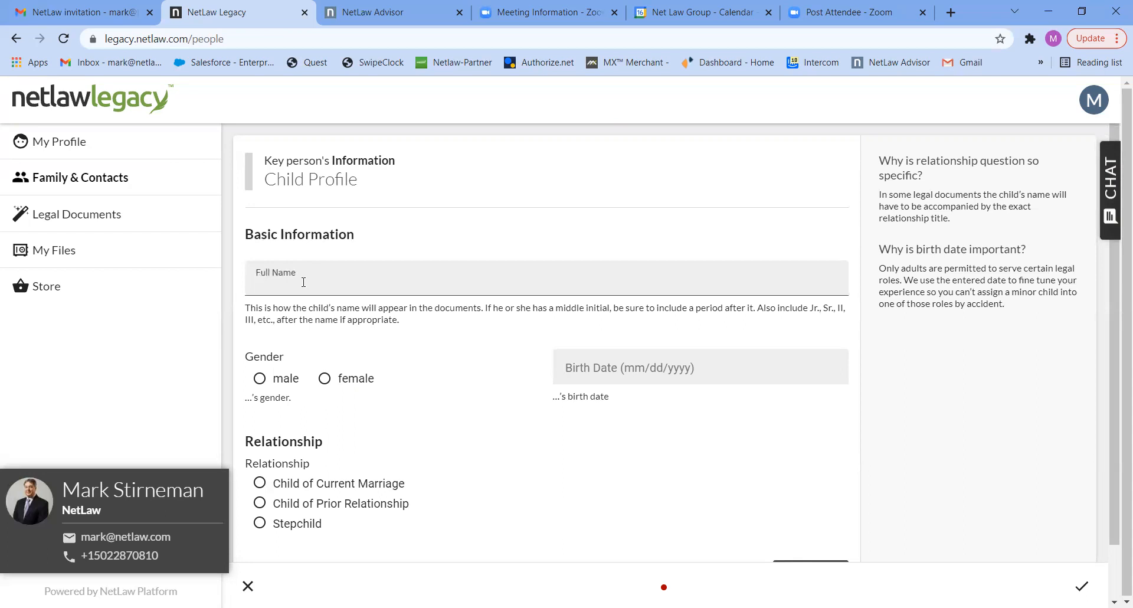
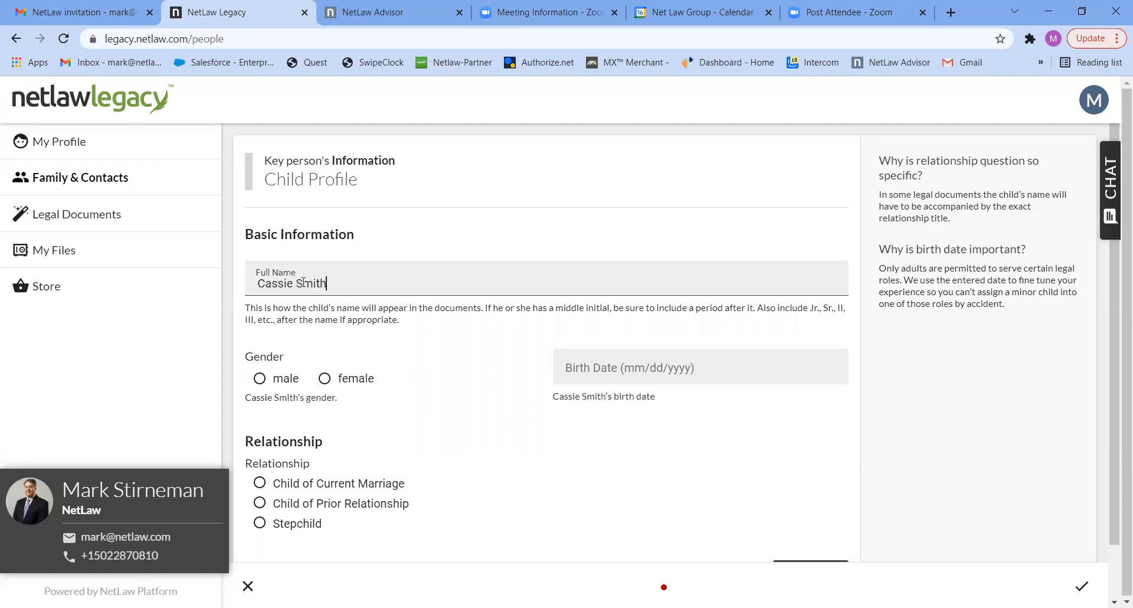
Set the first child's gender to female and relationship to Child of Current Marriage, enter the birth date, and finish the profile.
{"action": "left_click", "coordinate": [325, 378]}
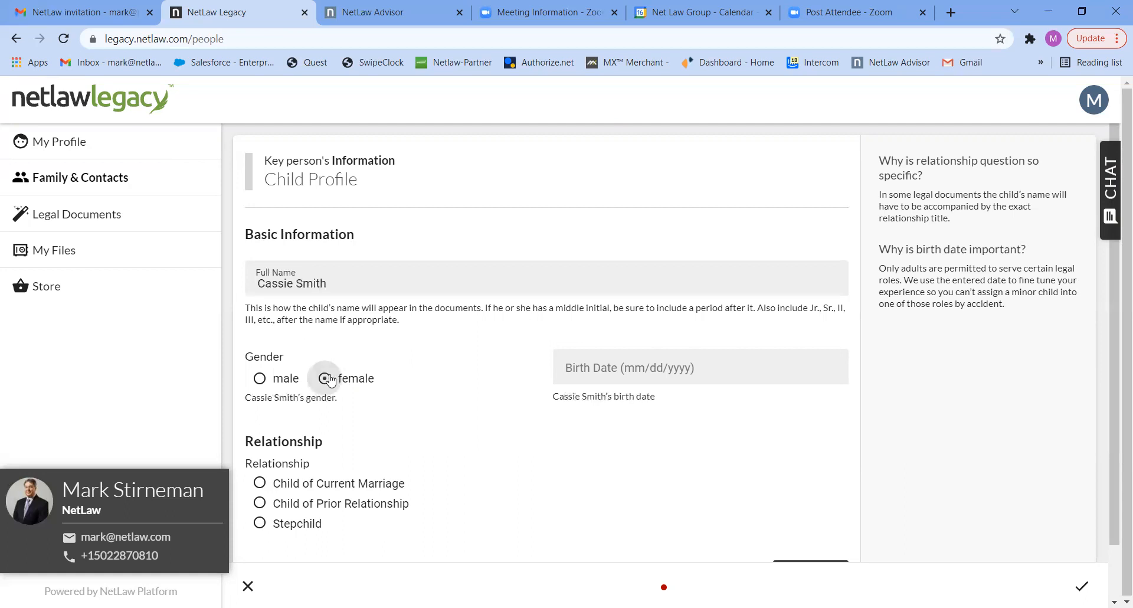
{"action": "left_click", "coordinate": [260, 487]}
{"action": "left_click", "coordinate": [589, 369]}
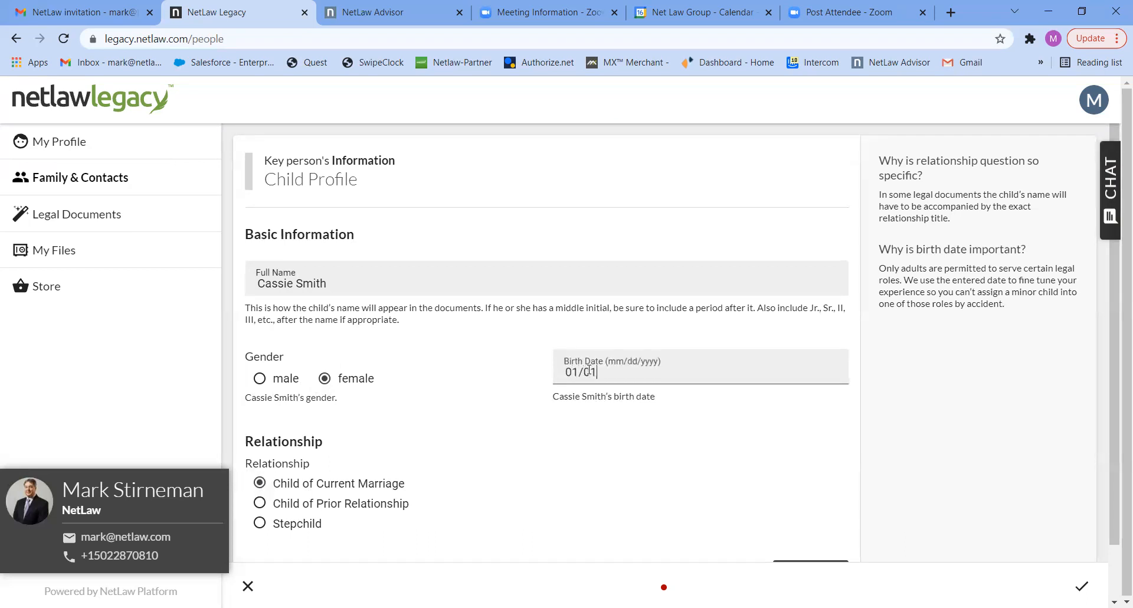
{"action": "type", "text": "01/01/1999"}
{"action": "scroll", "coordinate": [1107, 406], "scroll_direction": "down", "scroll_amount": 1}
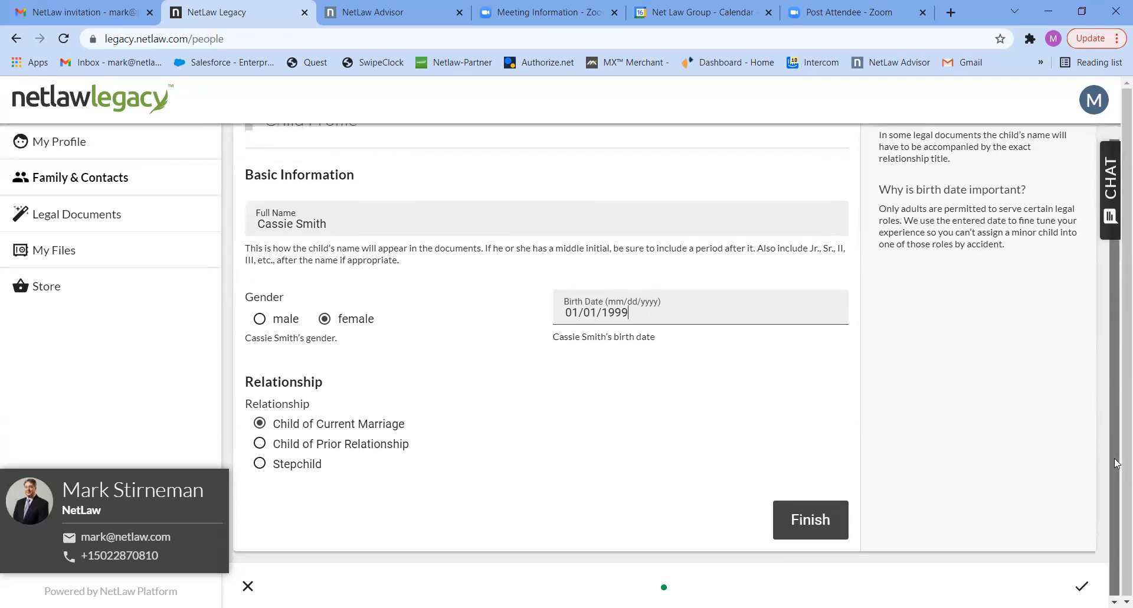
{"action": "left_click", "coordinate": [804, 515]}
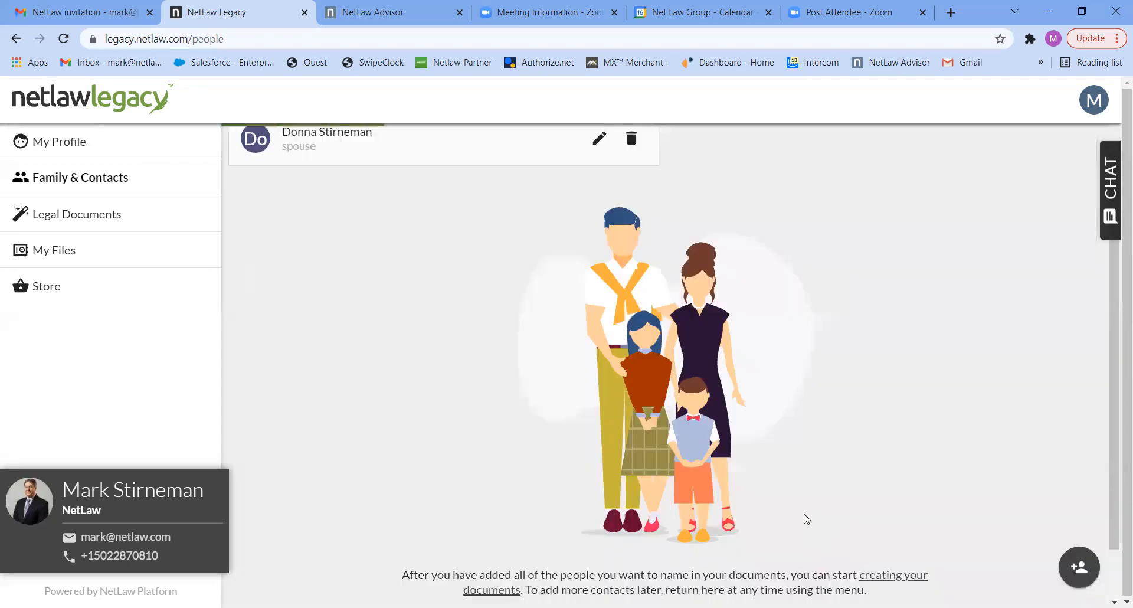
Add a second child to the family and contacts and enter the child's full name.
{"action": "left_click", "coordinate": [1078, 566]}
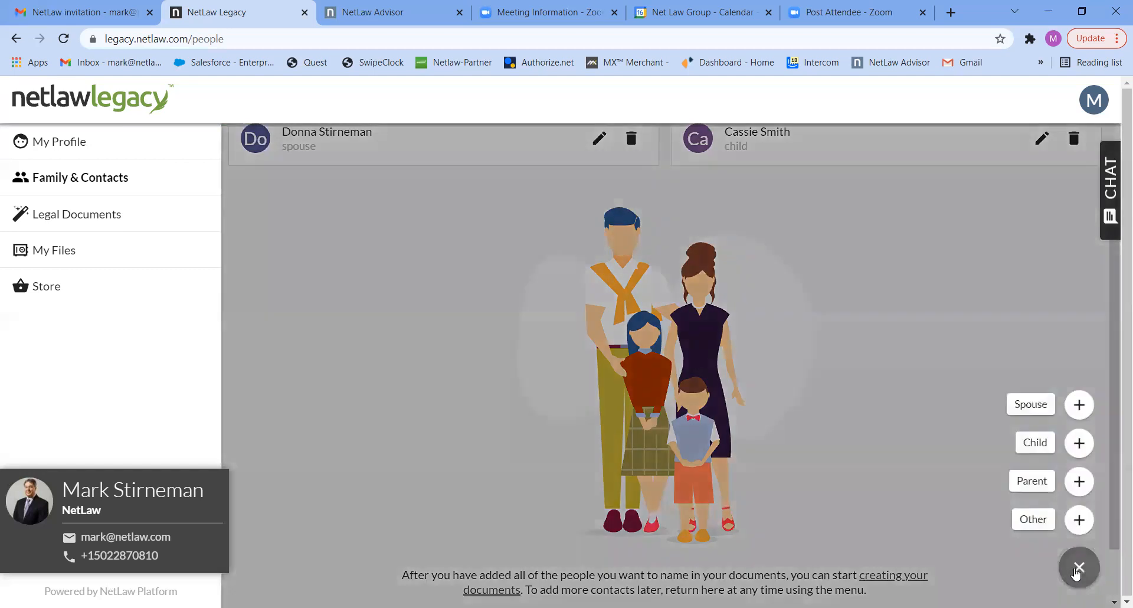
{"action": "left_click", "coordinate": [1045, 440]}
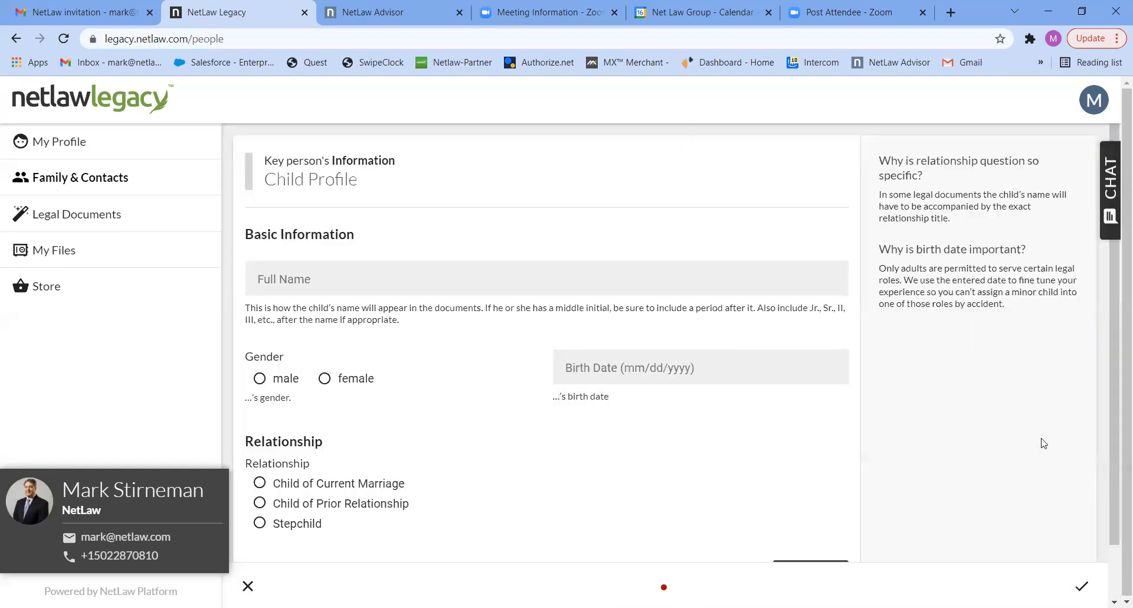
{"action": "left_click", "coordinate": [418, 282]}
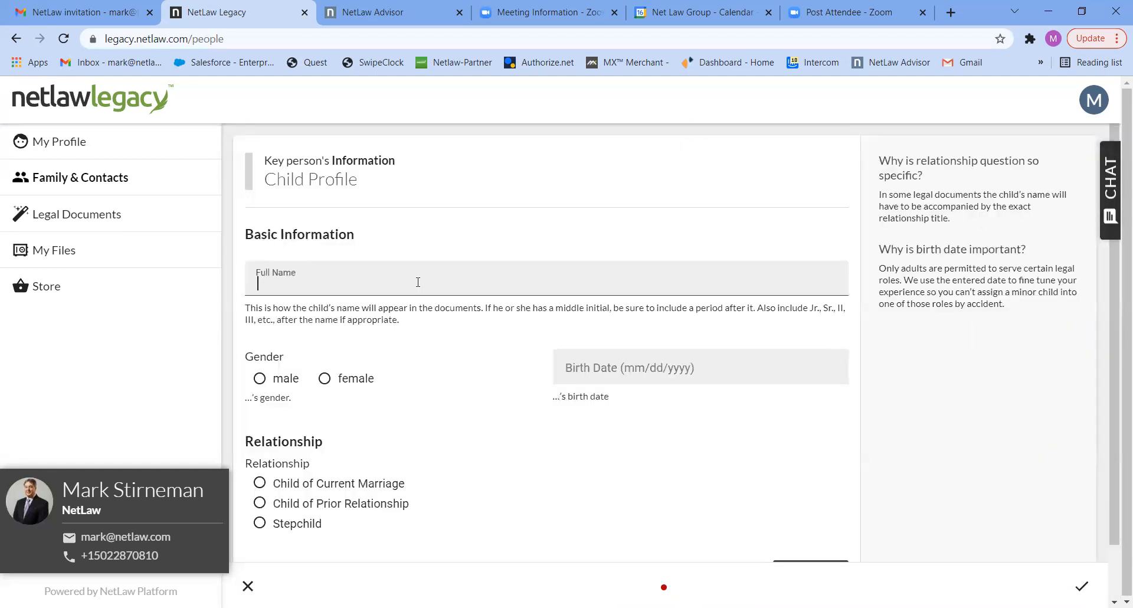
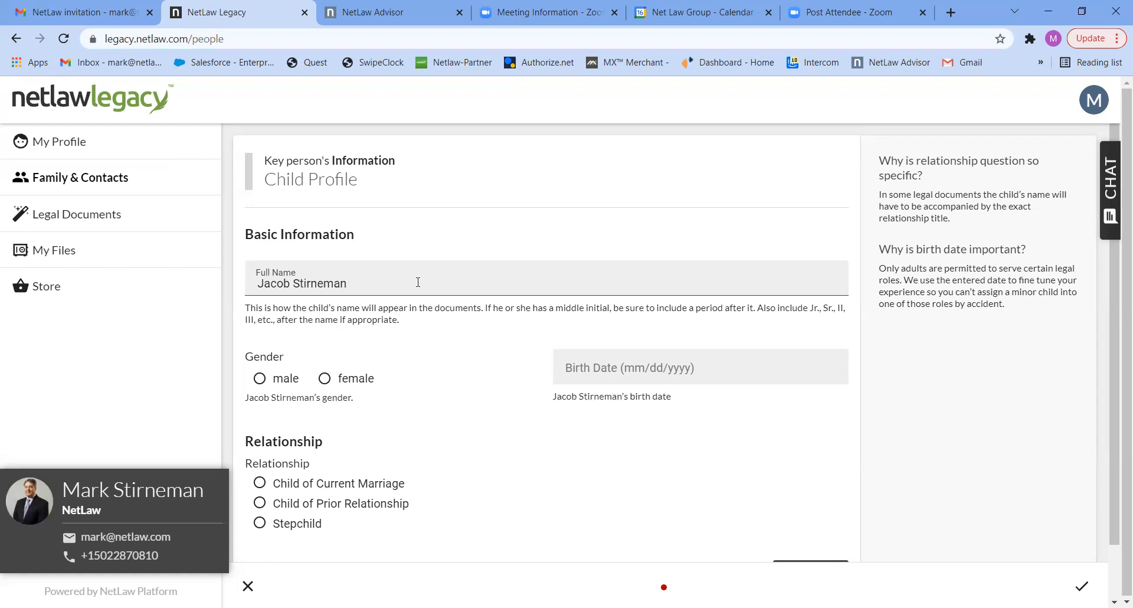
Set the second child's gender to male and relationship to Child of Current Marriage, enter the birth date, and finish the profile.
{"action": "left_click", "coordinate": [284, 378]}
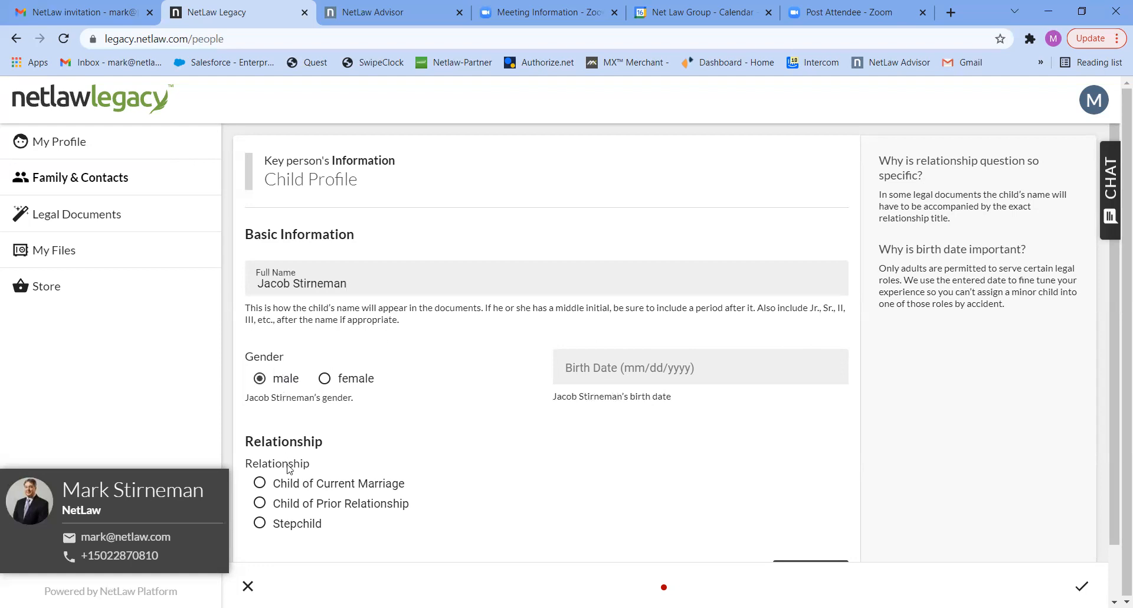
{"action": "left_click", "coordinate": [587, 366]}
{"action": "type", "text": "01/02/20"}
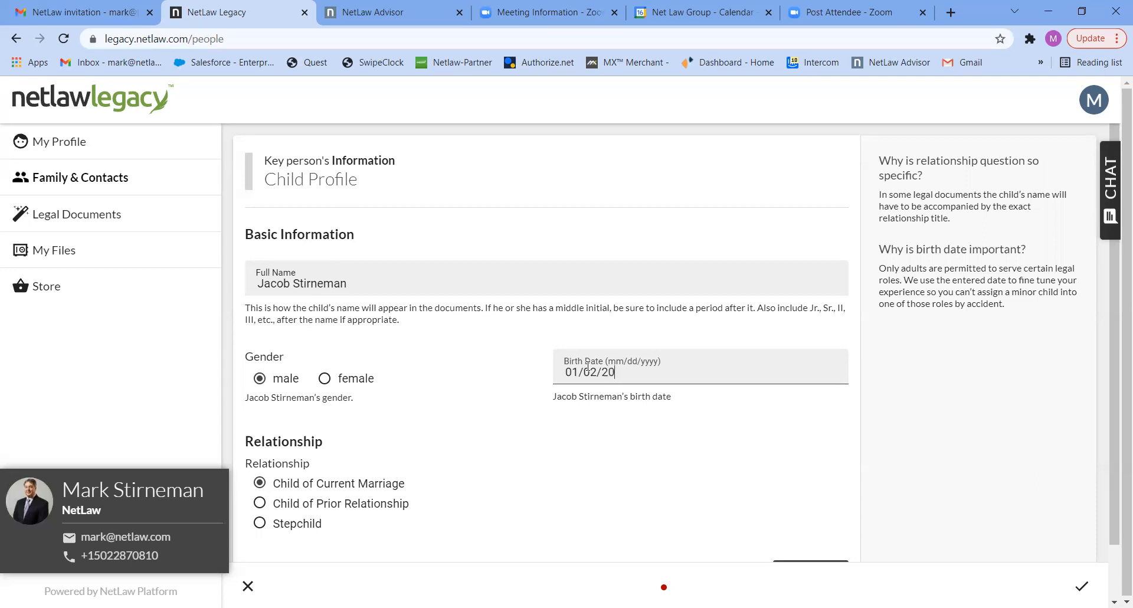
{"action": "type", "text": "10"}
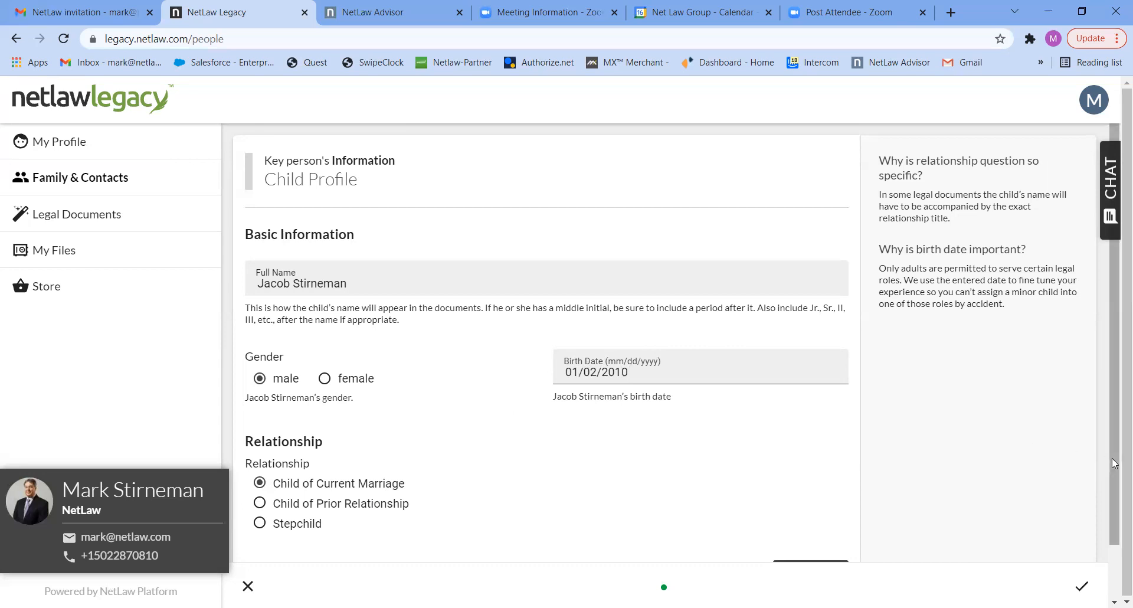
{"action": "scroll", "coordinate": [1114, 463], "scroll_direction": "down", "scroll_amount": 1}
{"action": "left_click", "coordinate": [820, 521]}
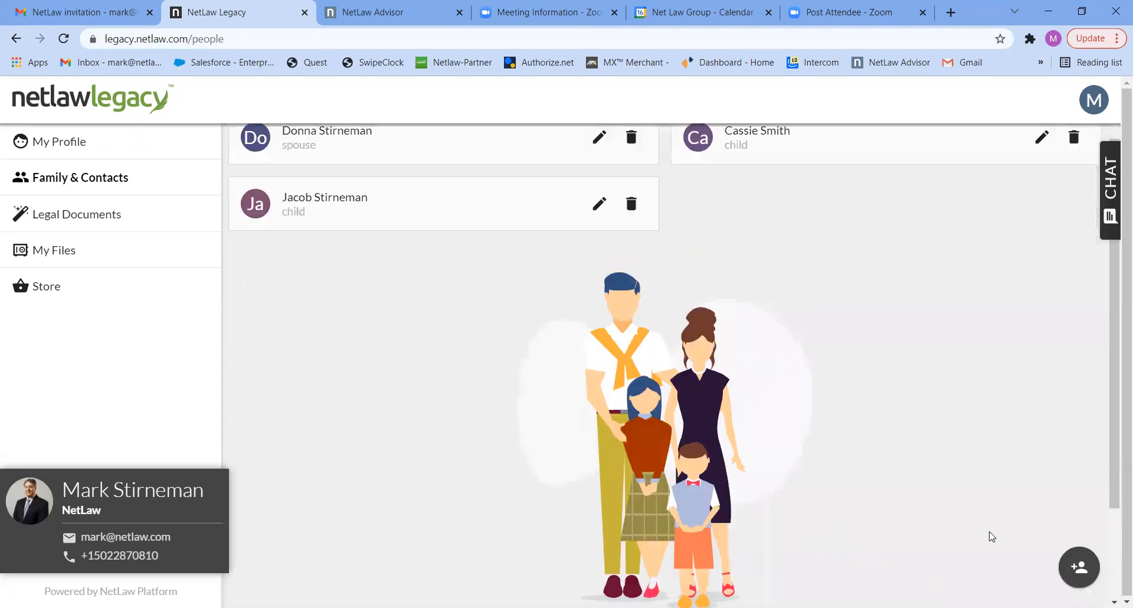
{"action": "left_click", "coordinate": [1074, 565]}
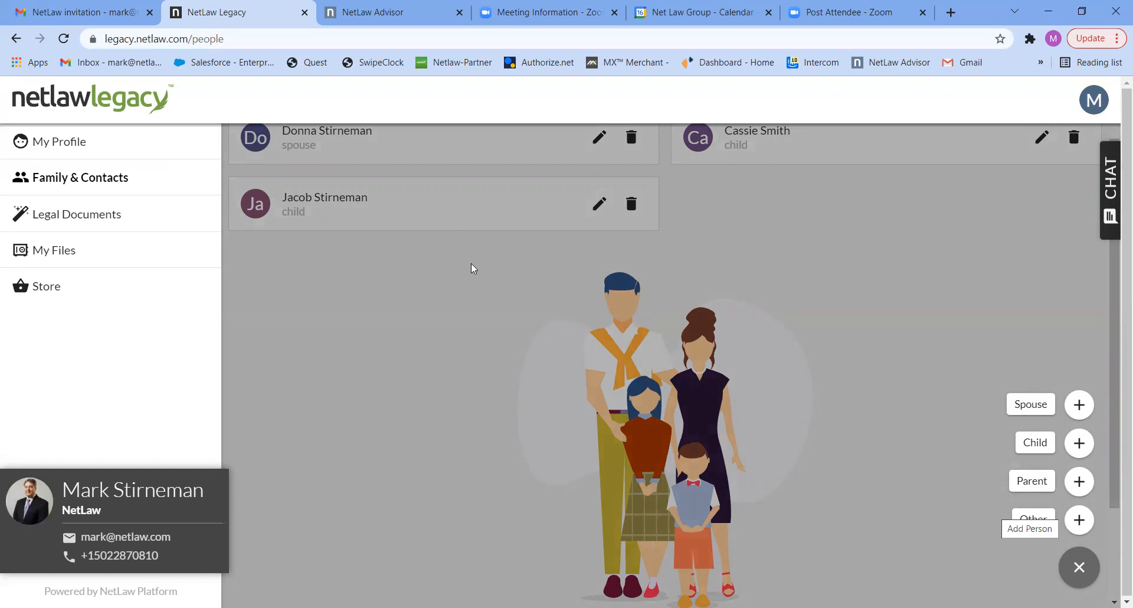
{"action": "left_click", "coordinate": [403, 320]}
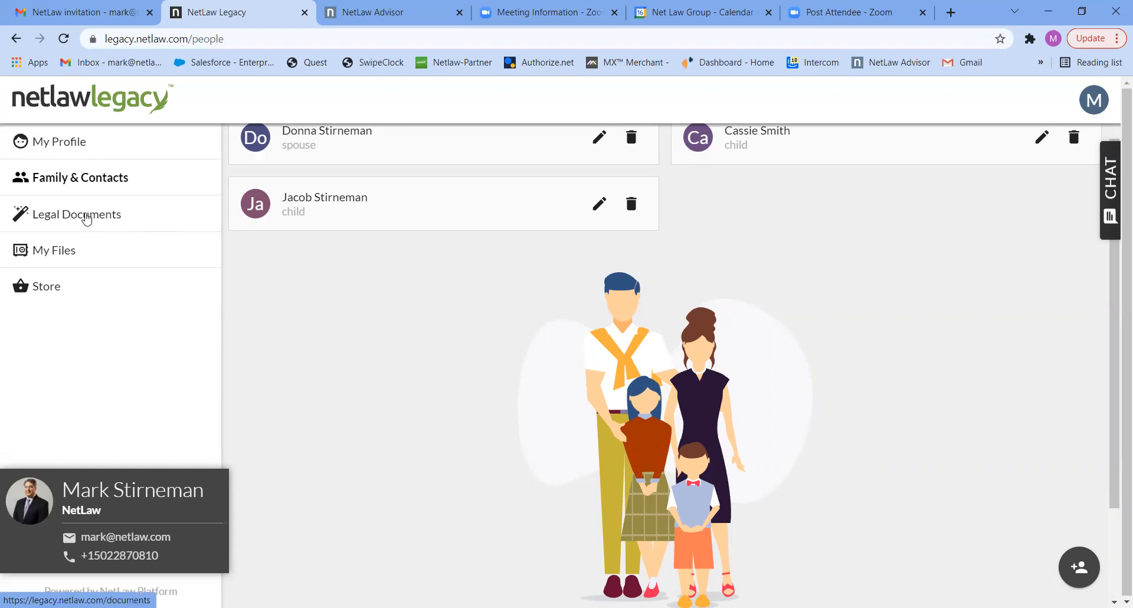
Purchase the $600.00 Living Trust Upgrade of the Estate Planning Package from the legal documents page, paying with the saved Visa card.
{"action": "left_click", "coordinate": [87, 219]}
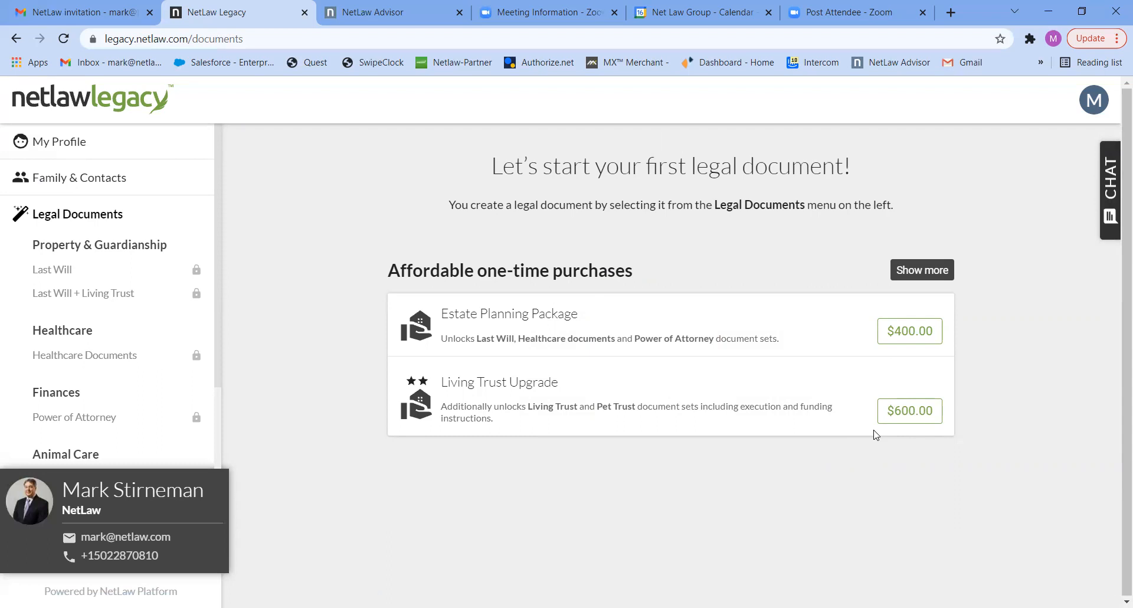
{"action": "left_click", "coordinate": [903, 410]}
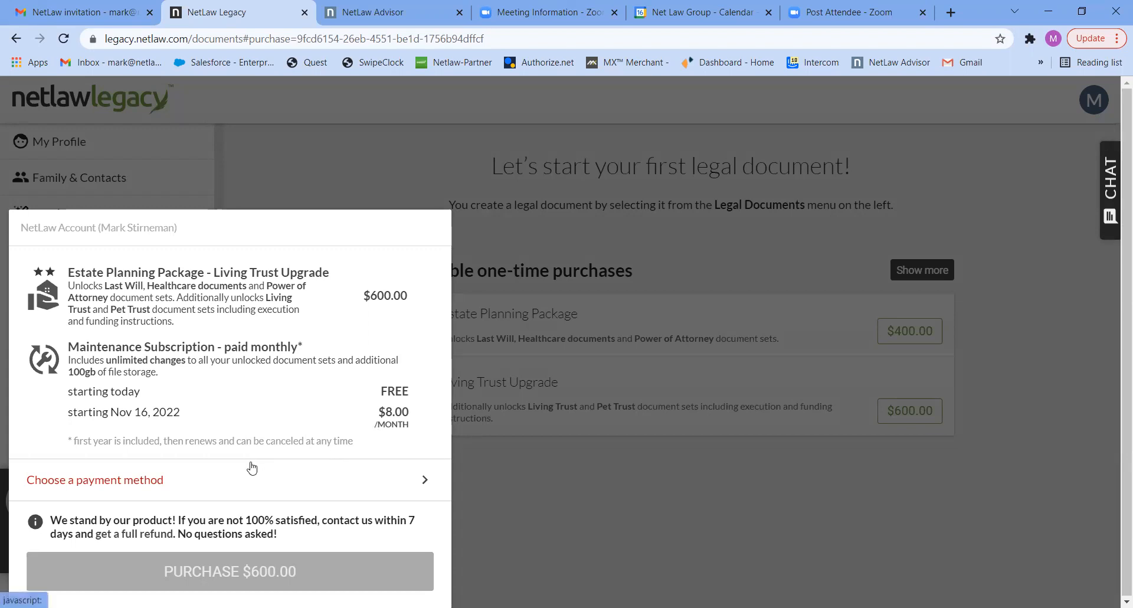
{"action": "left_click", "coordinate": [139, 487]}
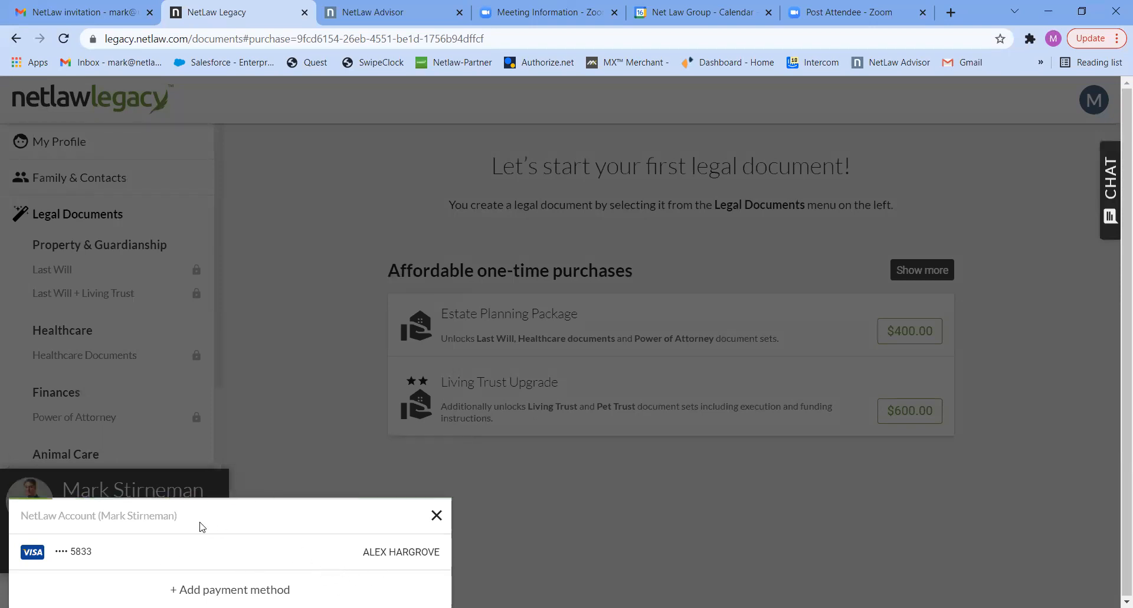
{"action": "left_click", "coordinate": [79, 553]}
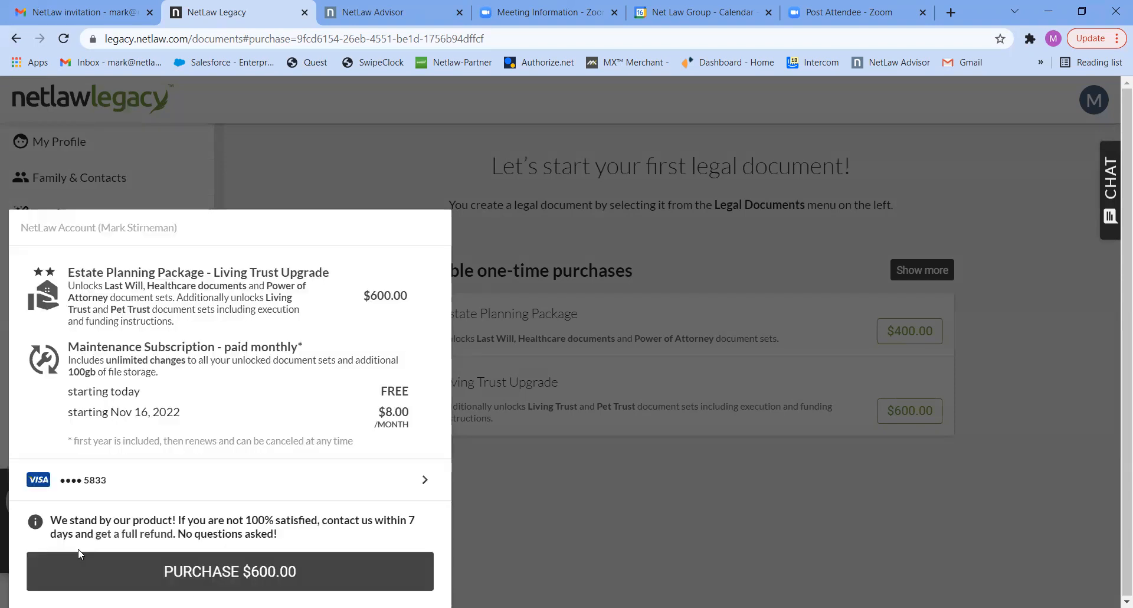
{"action": "left_click", "coordinate": [245, 570]}
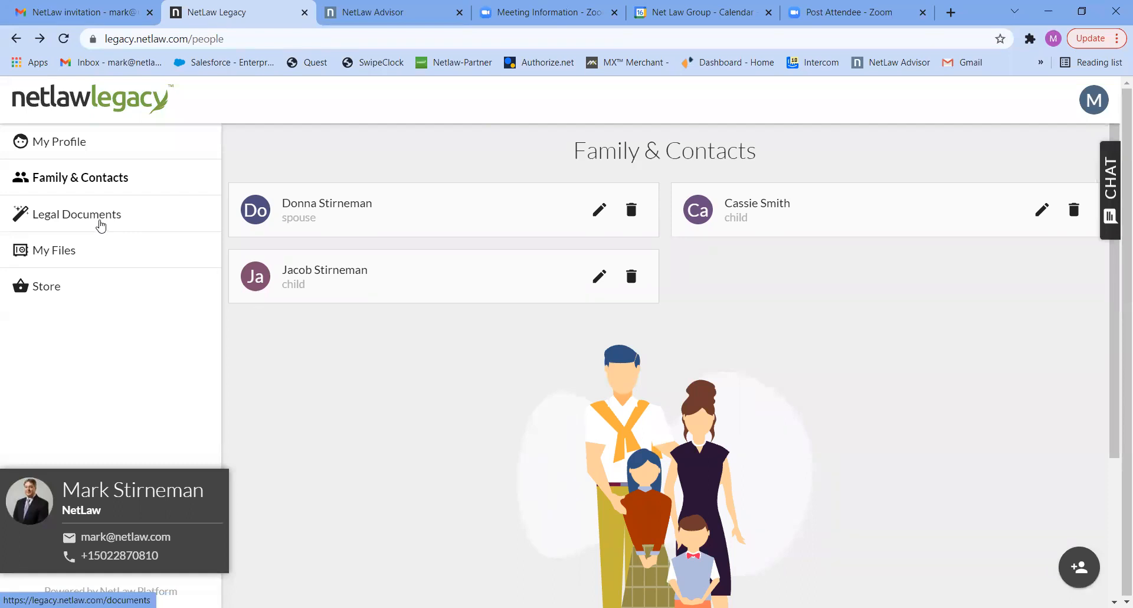
Start the Last Will + Living Trust document set, prepared for the account holder.
{"action": "left_click", "coordinate": [101, 226]}
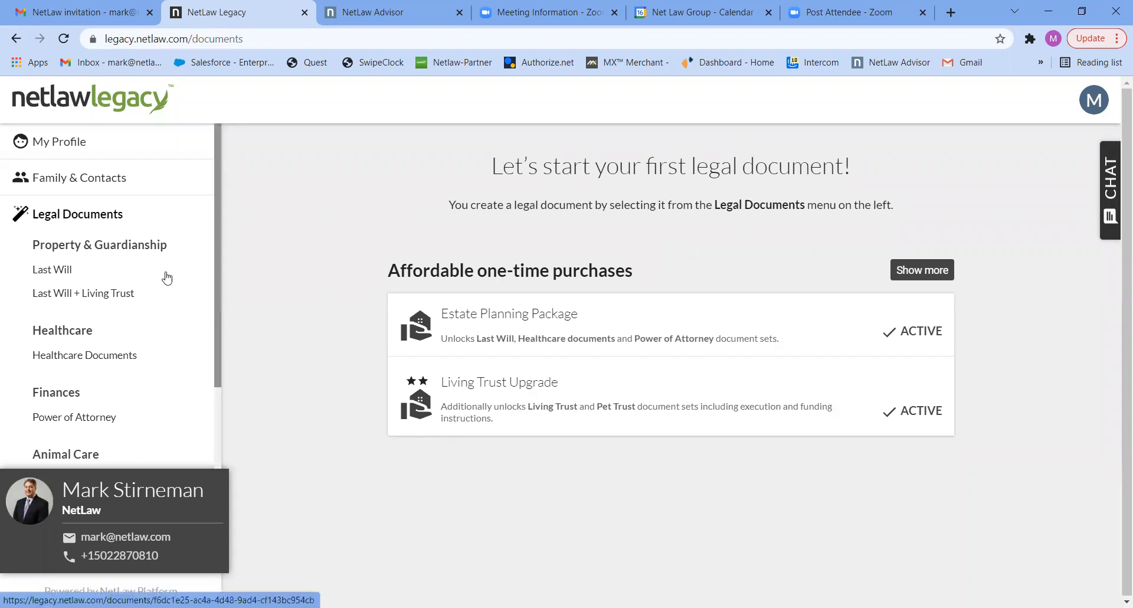
{"action": "left_click", "coordinate": [83, 298]}
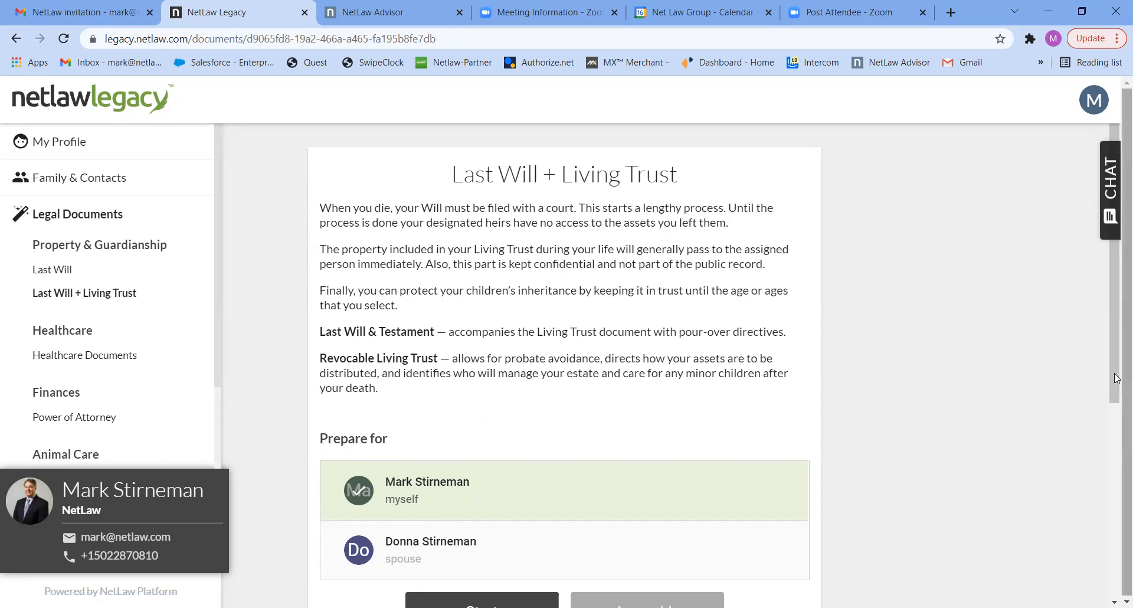
{"action": "scroll", "coordinate": [633, 468], "scroll_direction": "down", "scroll_amount": 2}
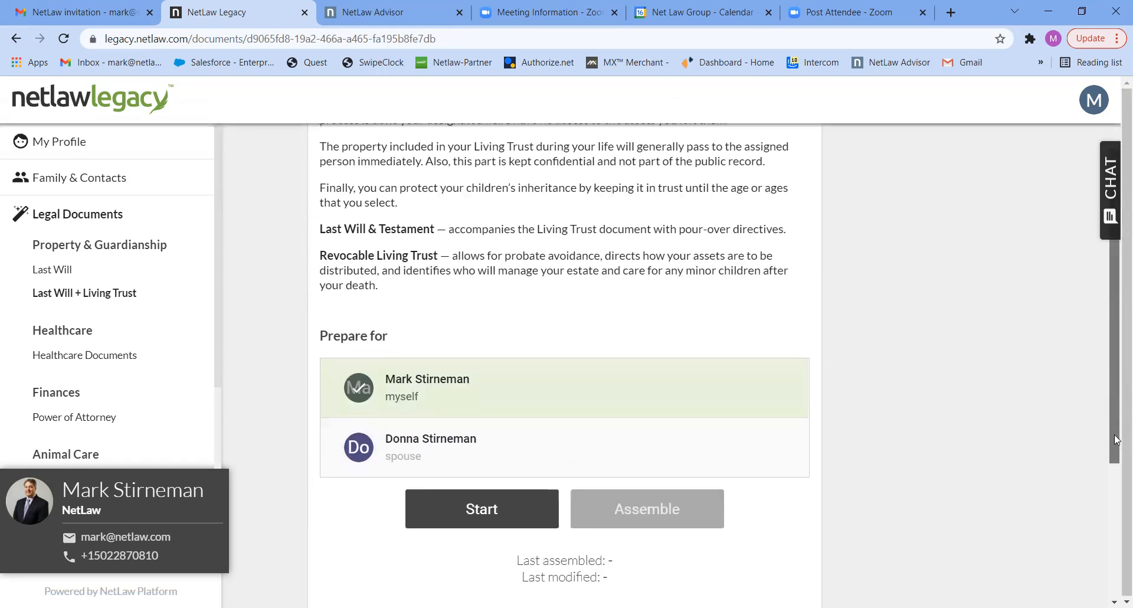
{"action": "left_click", "coordinate": [485, 498]}
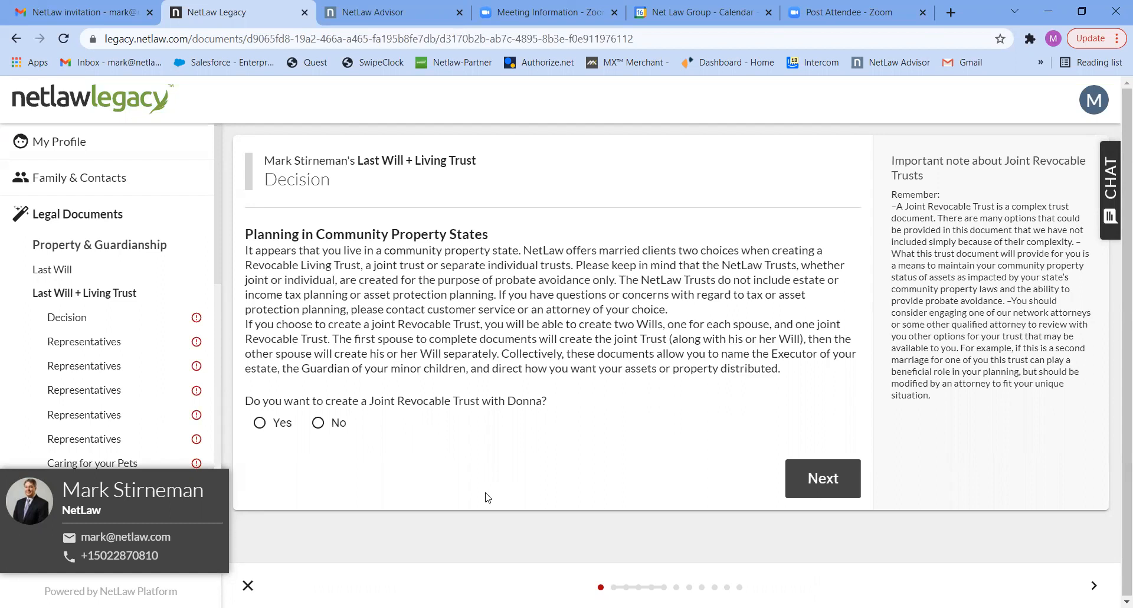
Choose to create a Joint Revocable Trust with the spouse and name it with both spouses' names followed by "Revocable Living Trust".
{"action": "left_click", "coordinate": [283, 430]}
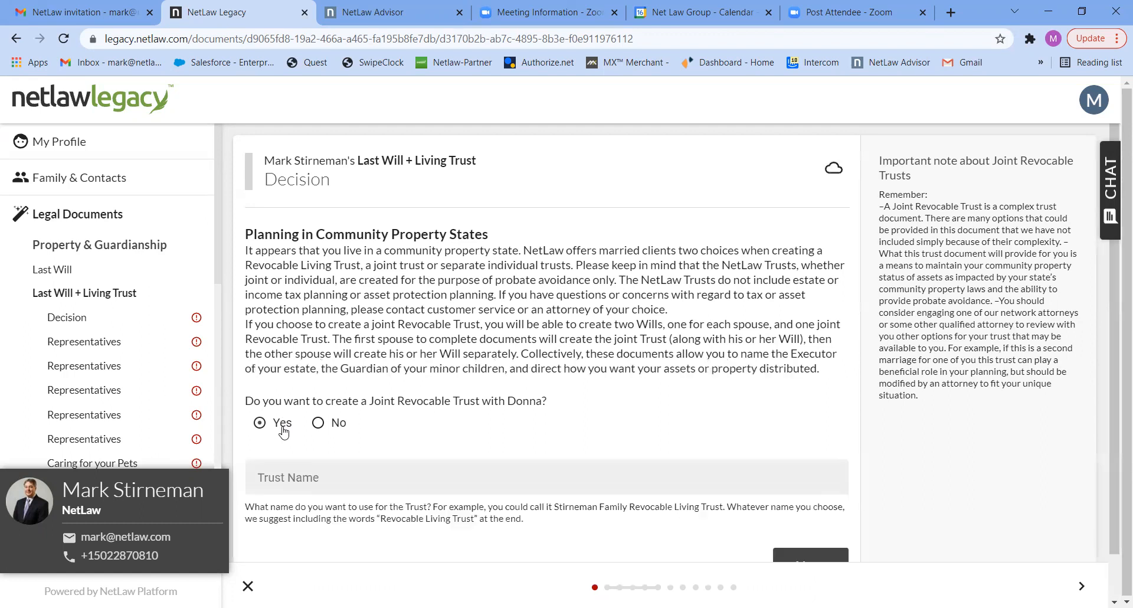
{"action": "left_click", "coordinate": [309, 476]}
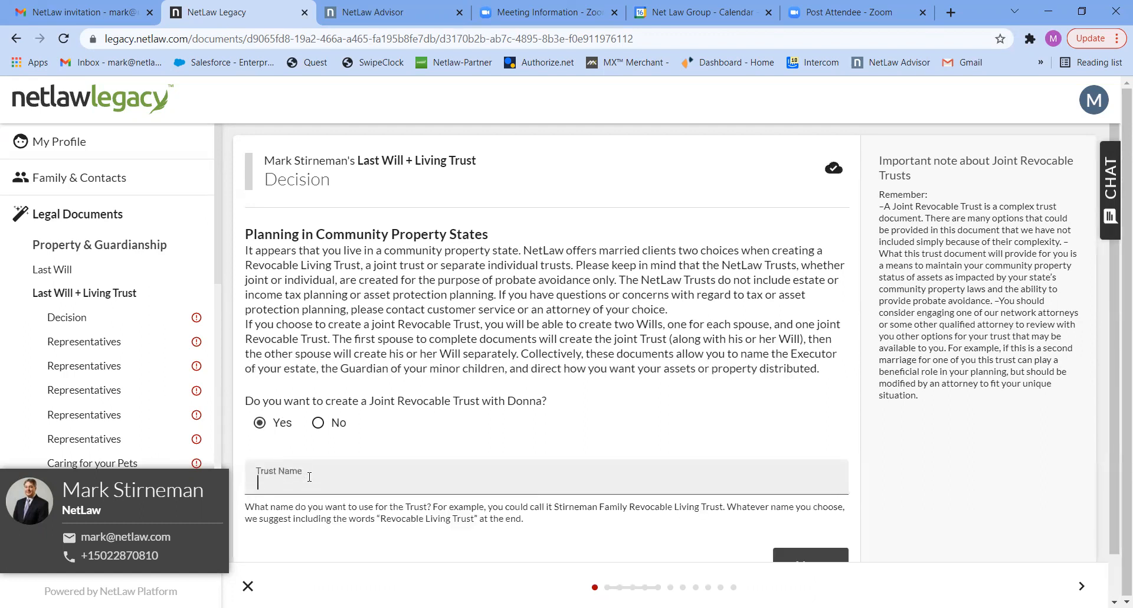
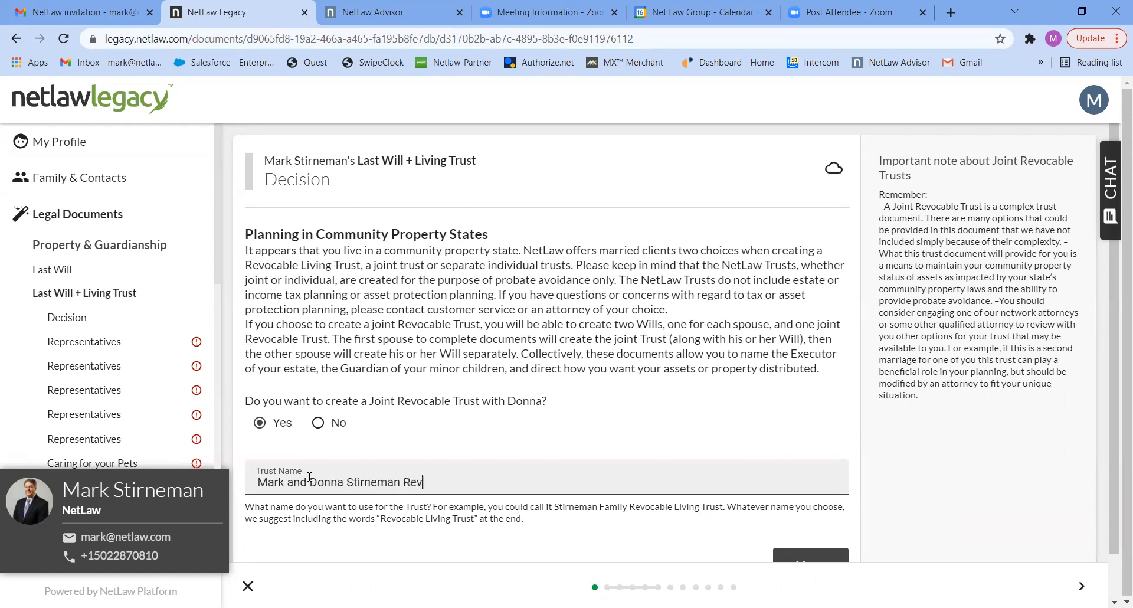
{"action": "type", "text": "ocable Living Trust"}
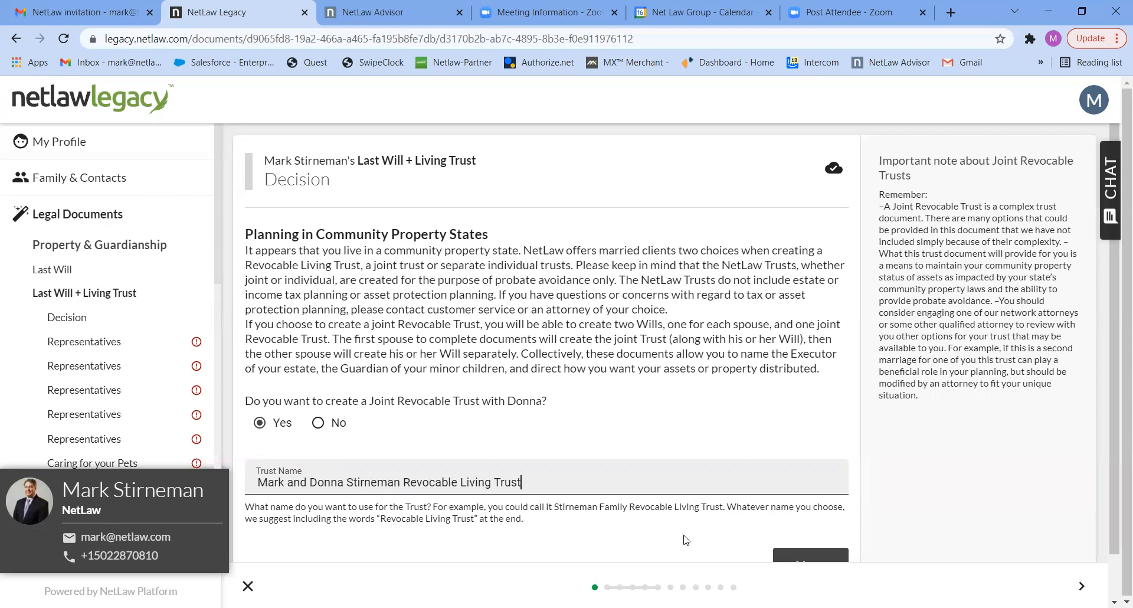
Continue to the representatives section and name the spouse as the sole executor of the Last Will and Testament.
{"action": "left_click", "coordinate": [815, 555]}
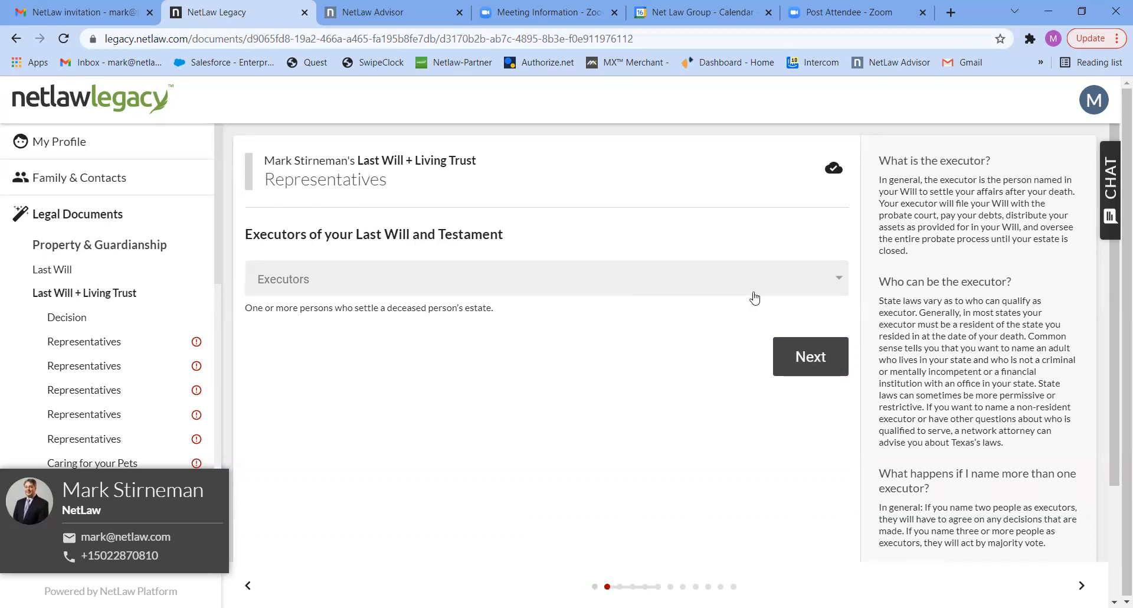
{"action": "left_click", "coordinate": [799, 286]}
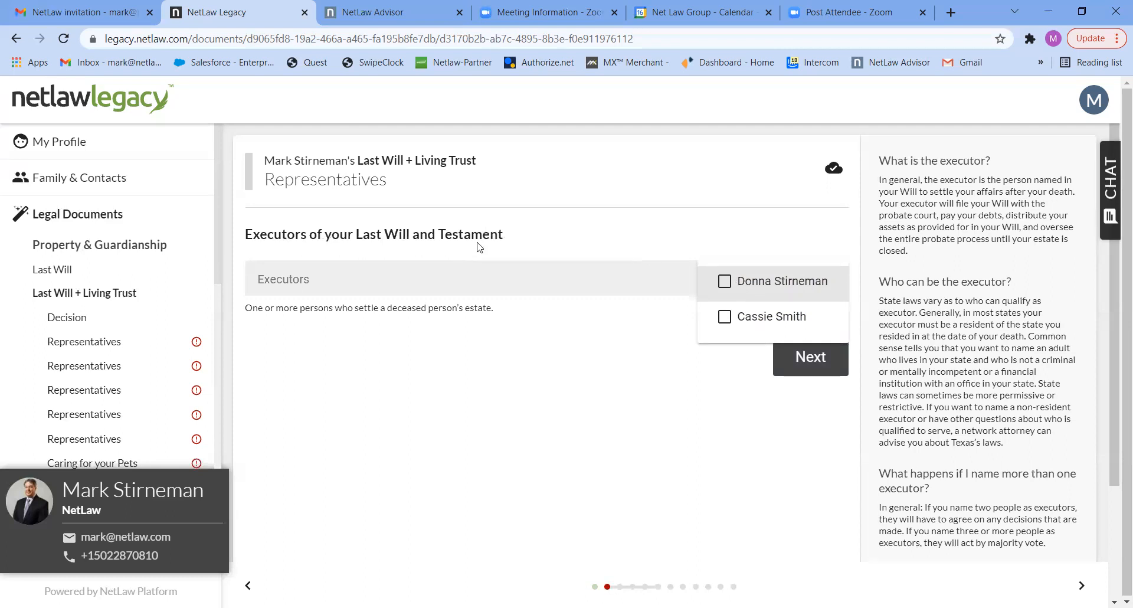
{"action": "left_click", "coordinate": [725, 282]}
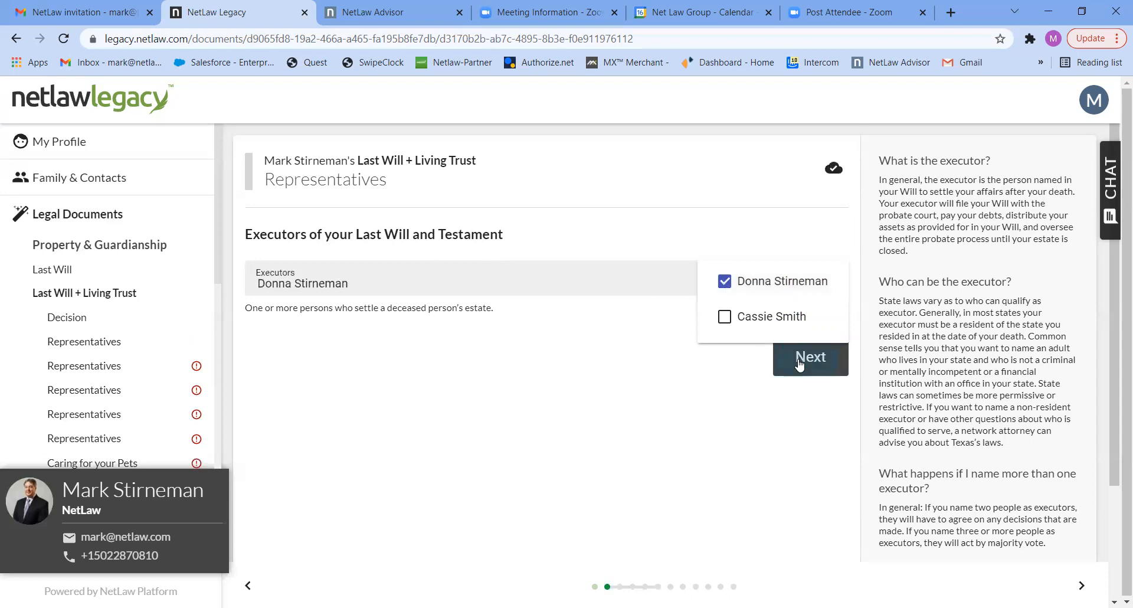
{"action": "left_click", "coordinate": [800, 364]}
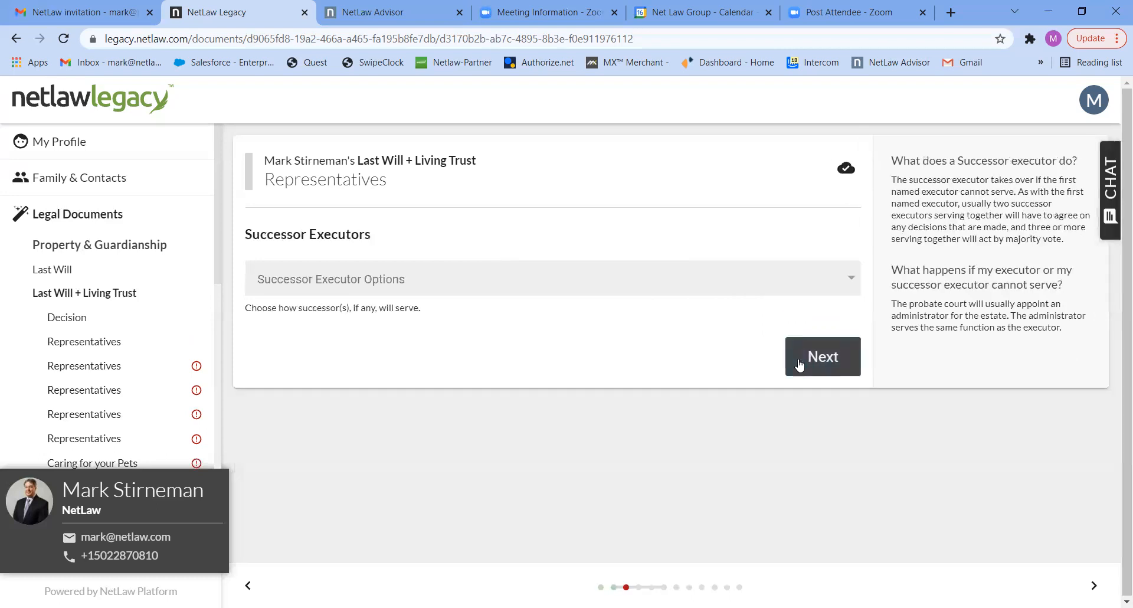
Set the successor executor option to One Successor and assign the only remaining eligible person.
{"action": "left_click", "coordinate": [780, 279]}
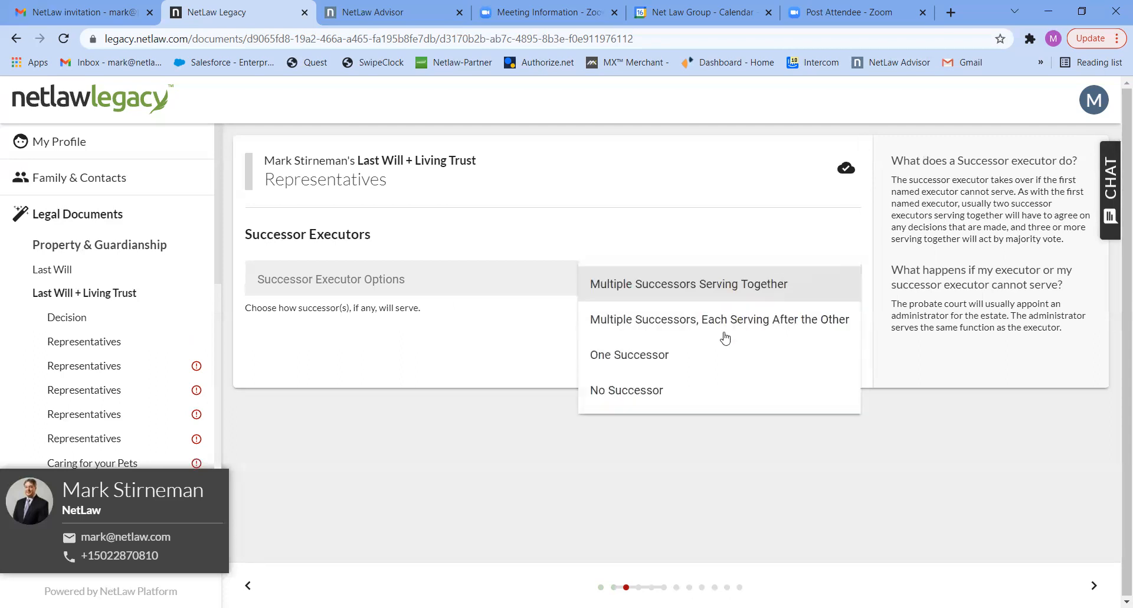
{"action": "left_click", "coordinate": [657, 357]}
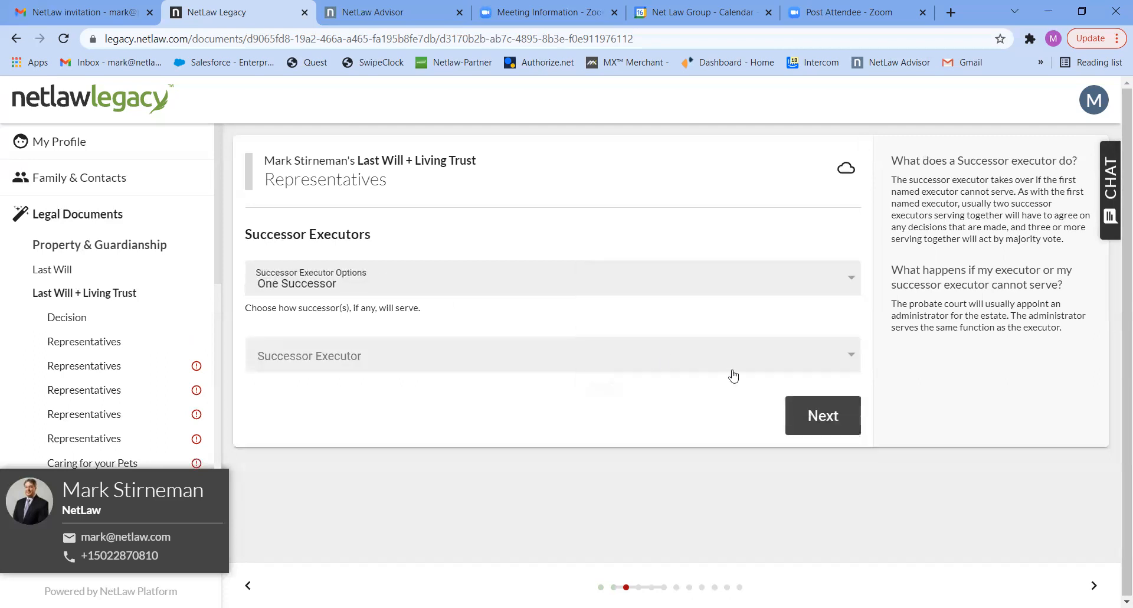
{"action": "left_click", "coordinate": [843, 352]}
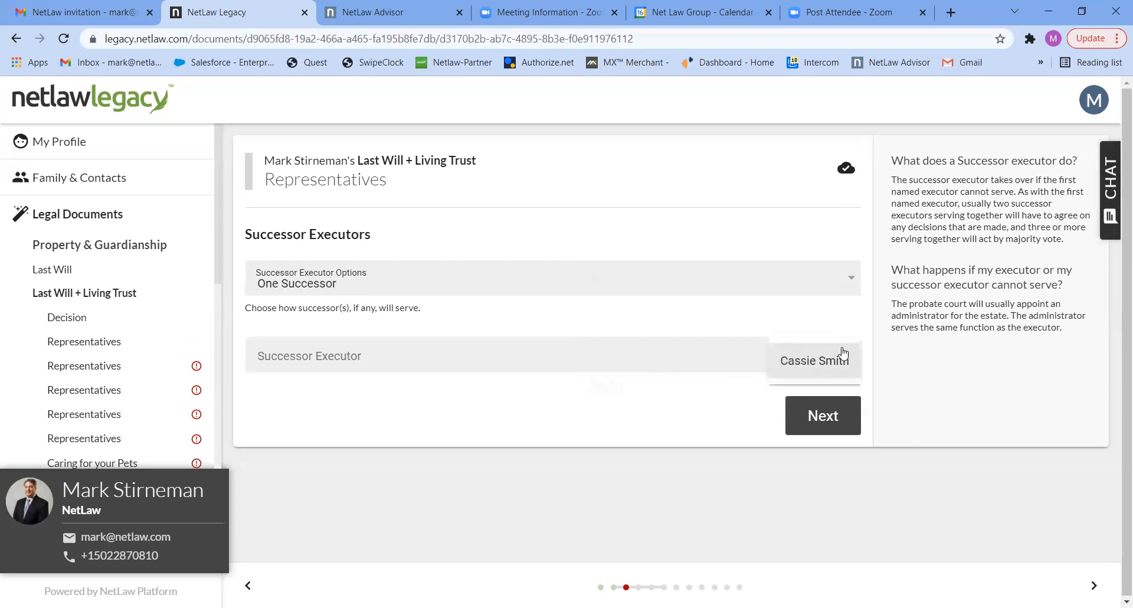
{"action": "left_click", "coordinate": [832, 370]}
{"action": "left_click", "coordinate": [822, 429]}
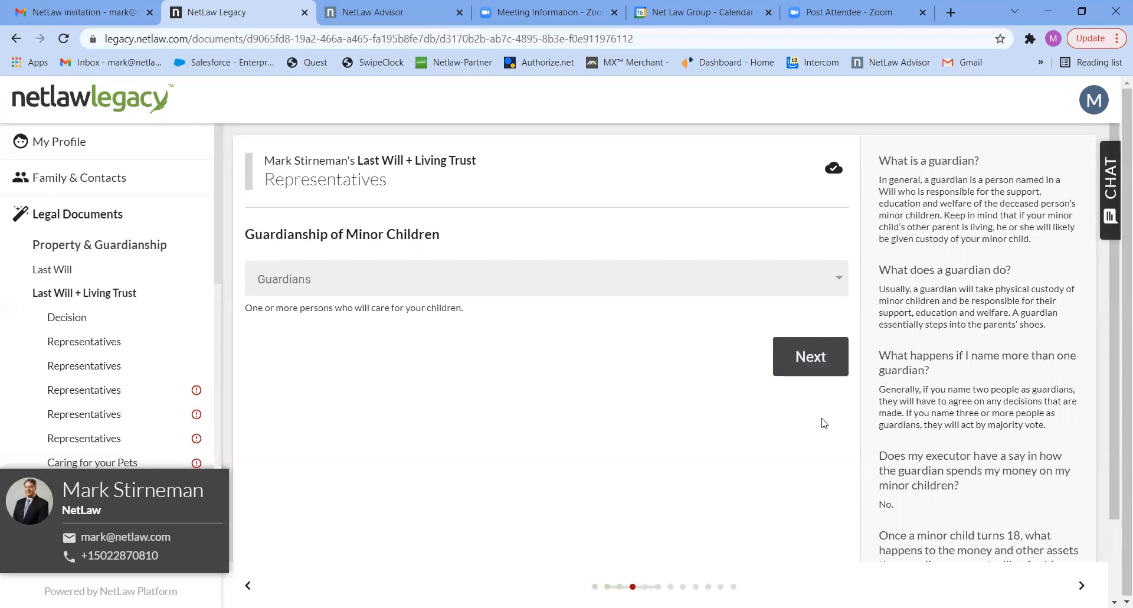
Name the successor executor as guardian of the minor children and set the successor guardian option to No Successor.
{"action": "left_click", "coordinate": [833, 288]}
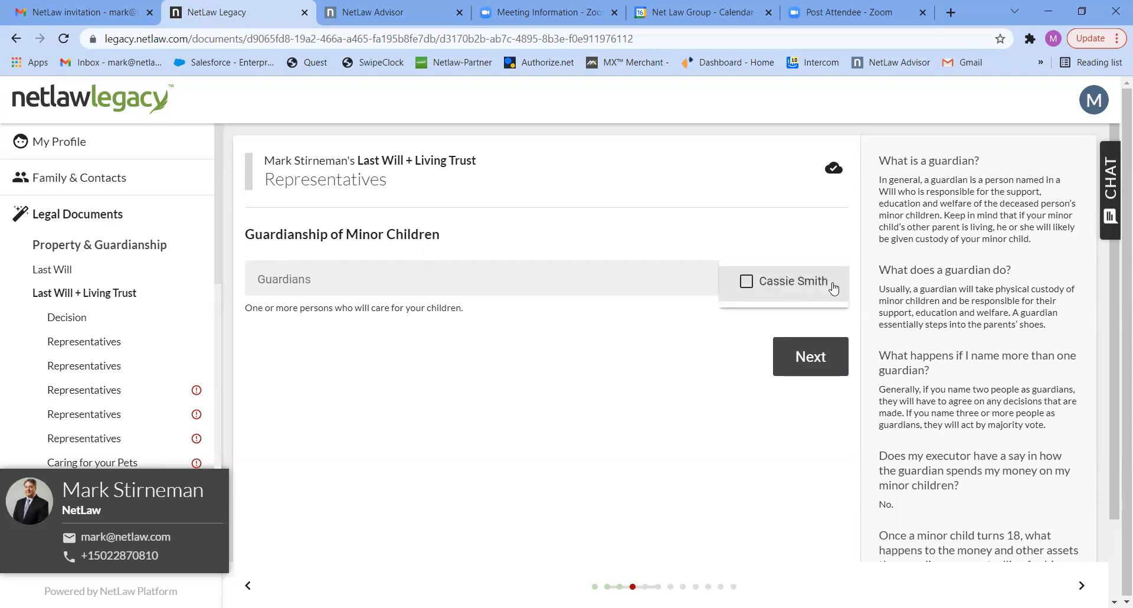
{"action": "left_click", "coordinate": [771, 285]}
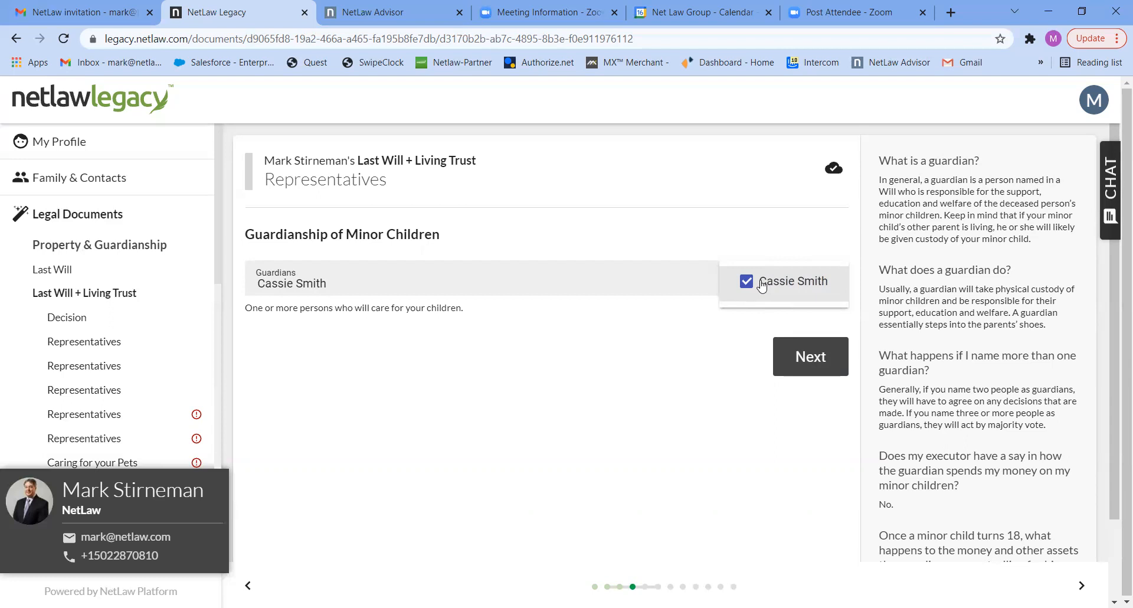
{"action": "left_click", "coordinate": [809, 360]}
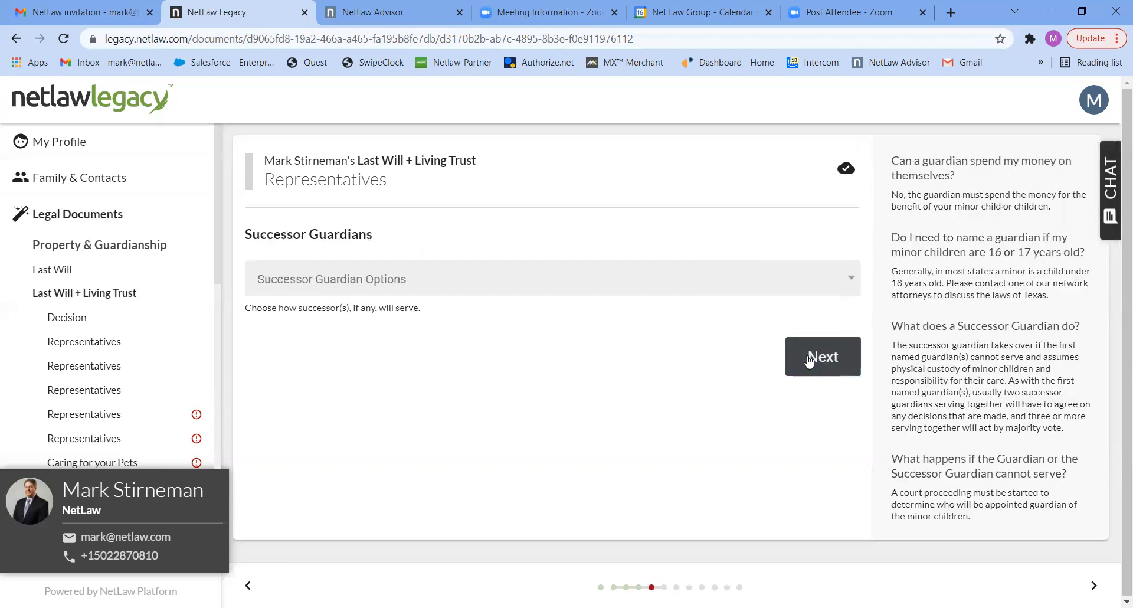
{"action": "left_click", "coordinate": [829, 281]}
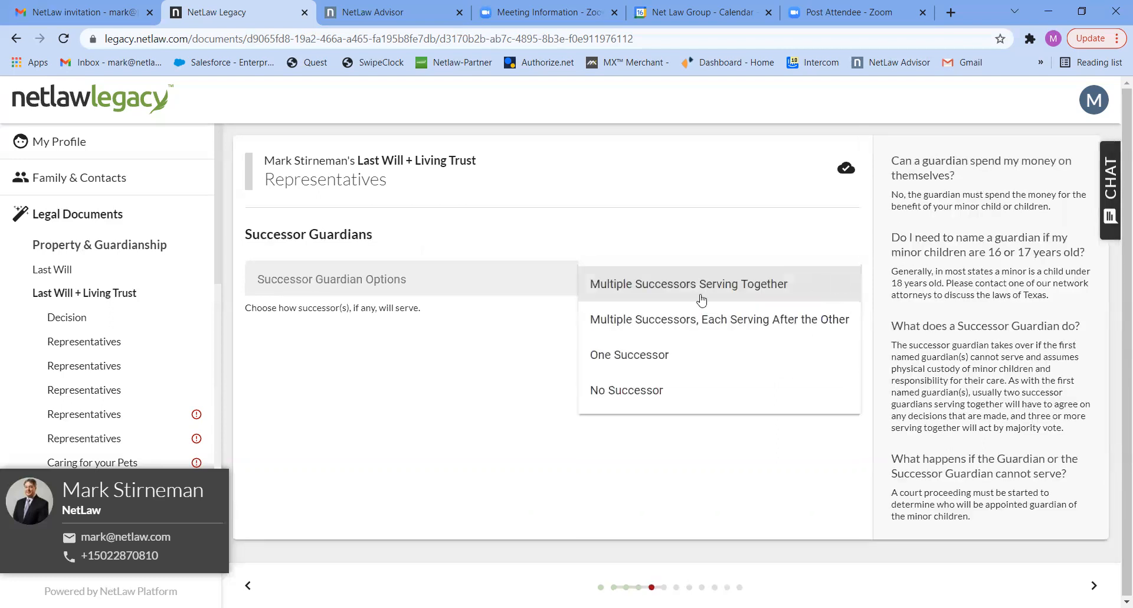
{"action": "left_click", "coordinate": [618, 393]}
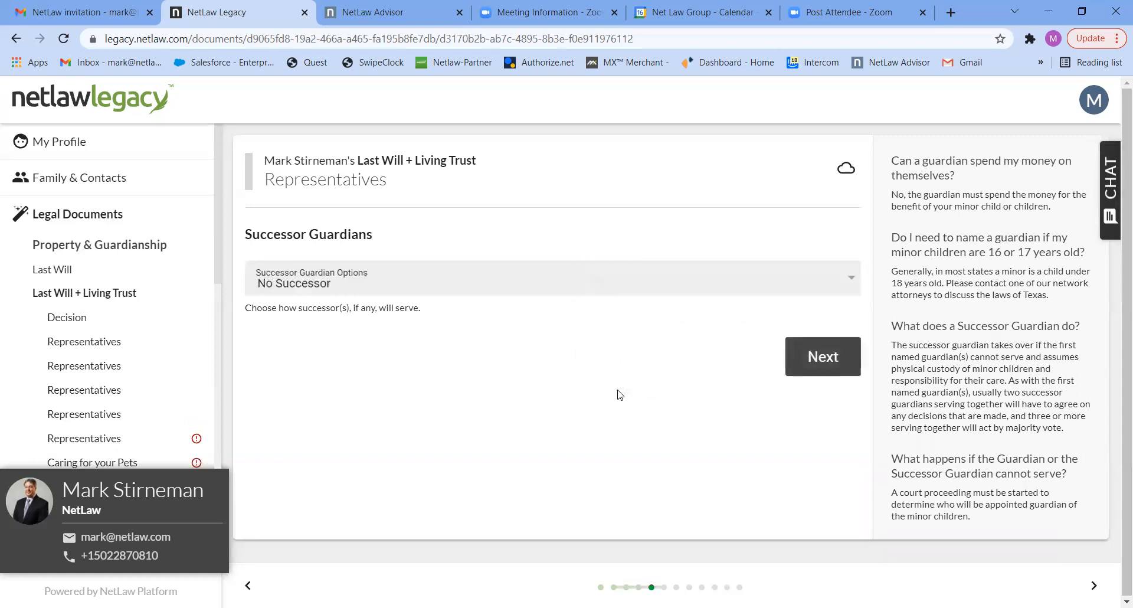
{"action": "left_click", "coordinate": [818, 362]}
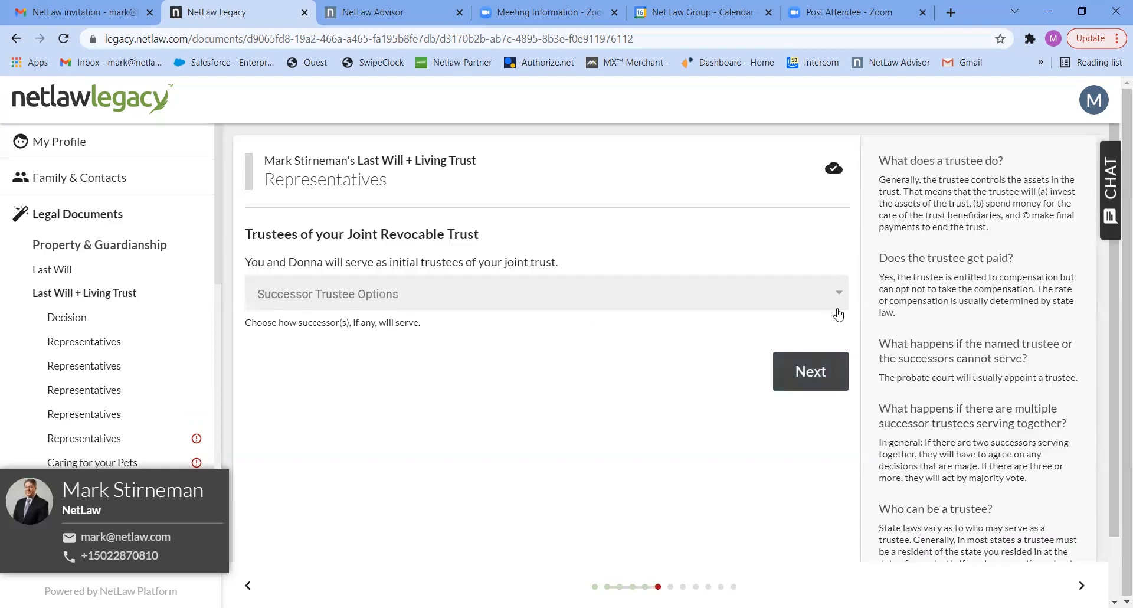
Leave the successor trustee options unset, answer No to having pets, and choose Yes for the personal residence devise.
{"action": "left_click", "coordinate": [809, 358]}
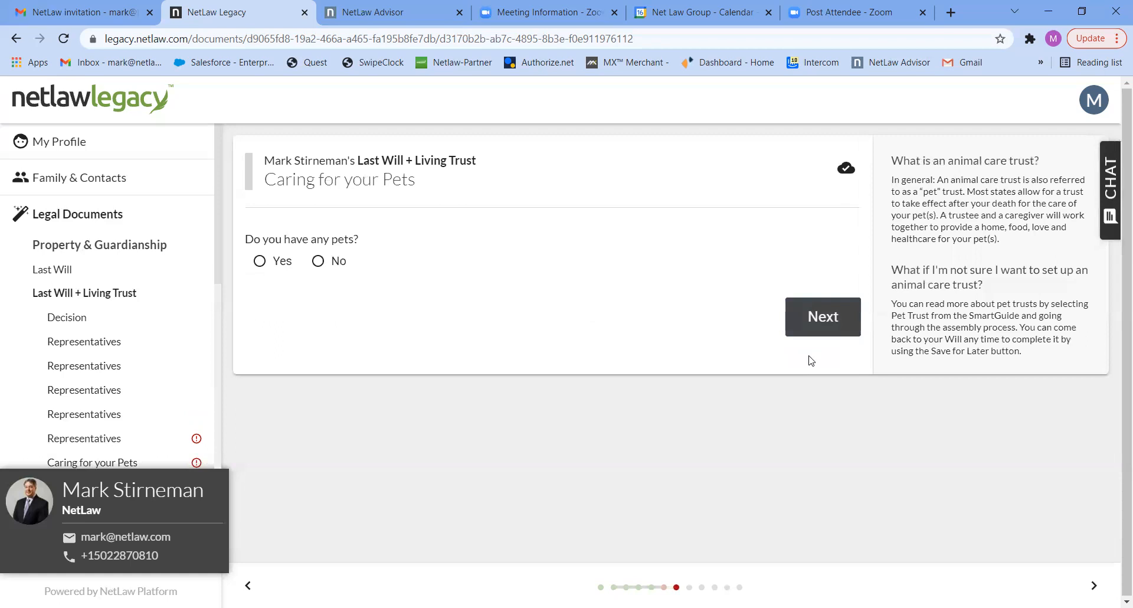
{"action": "left_click", "coordinate": [332, 265]}
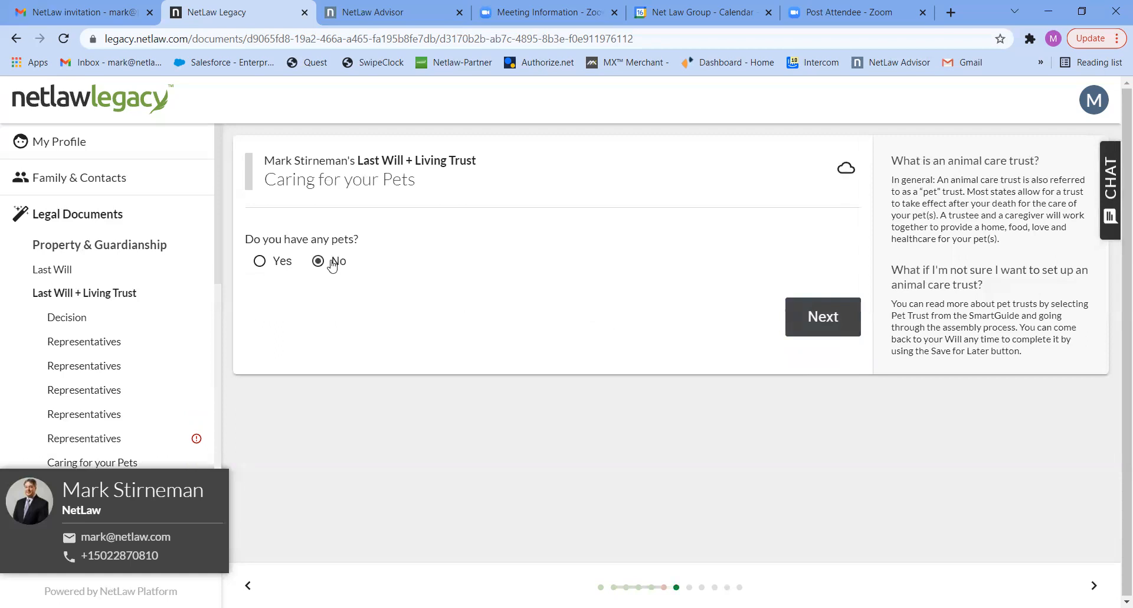
{"action": "left_click", "coordinate": [820, 321]}
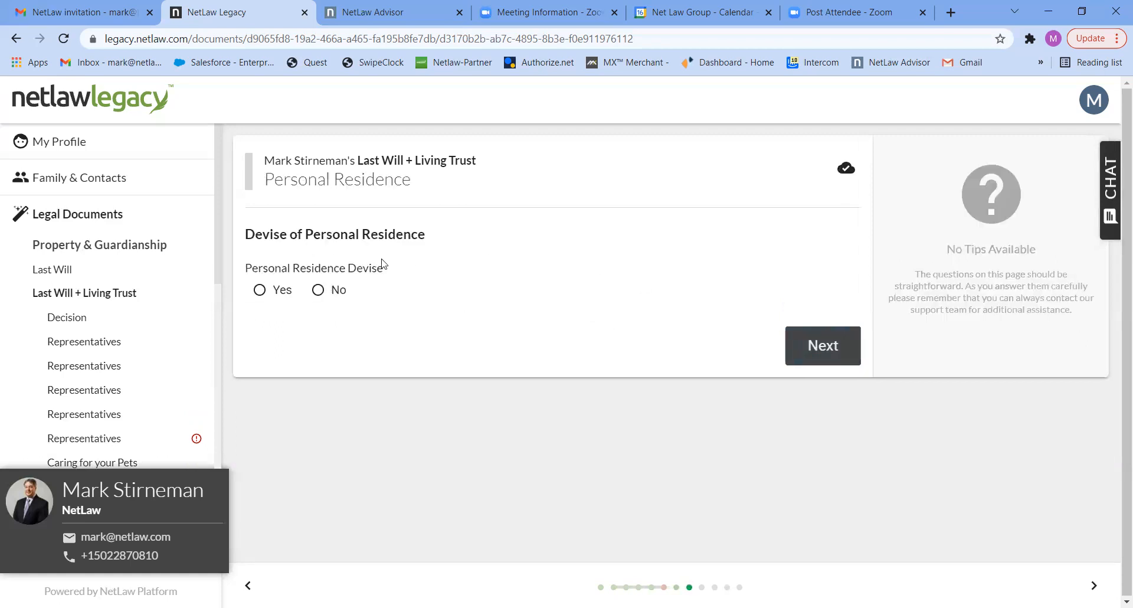
{"action": "left_click", "coordinate": [275, 291]}
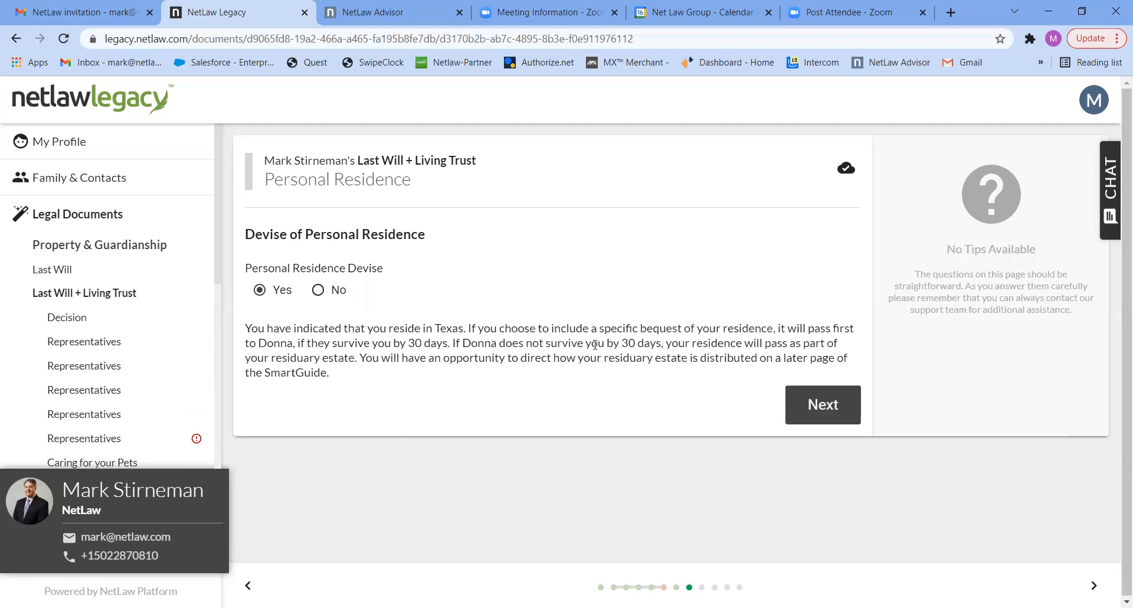
{"action": "left_click", "coordinate": [809, 404]}
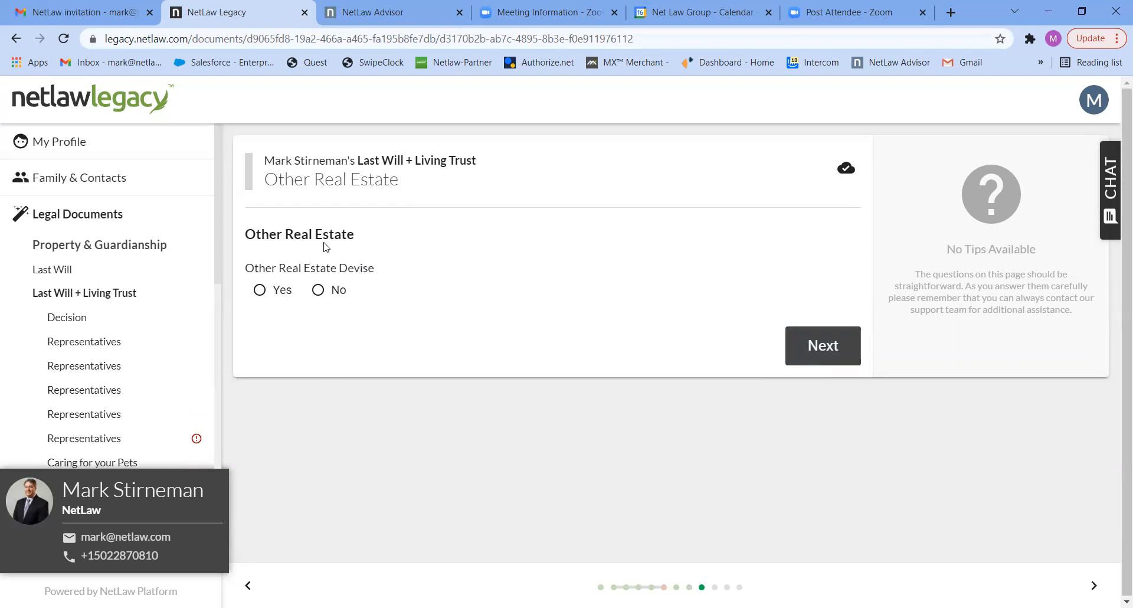
Decline the devise of other real estate and choose Yes for including specific bequests.
{"action": "left_click", "coordinate": [317, 294]}
{"action": "left_click", "coordinate": [812, 351]}
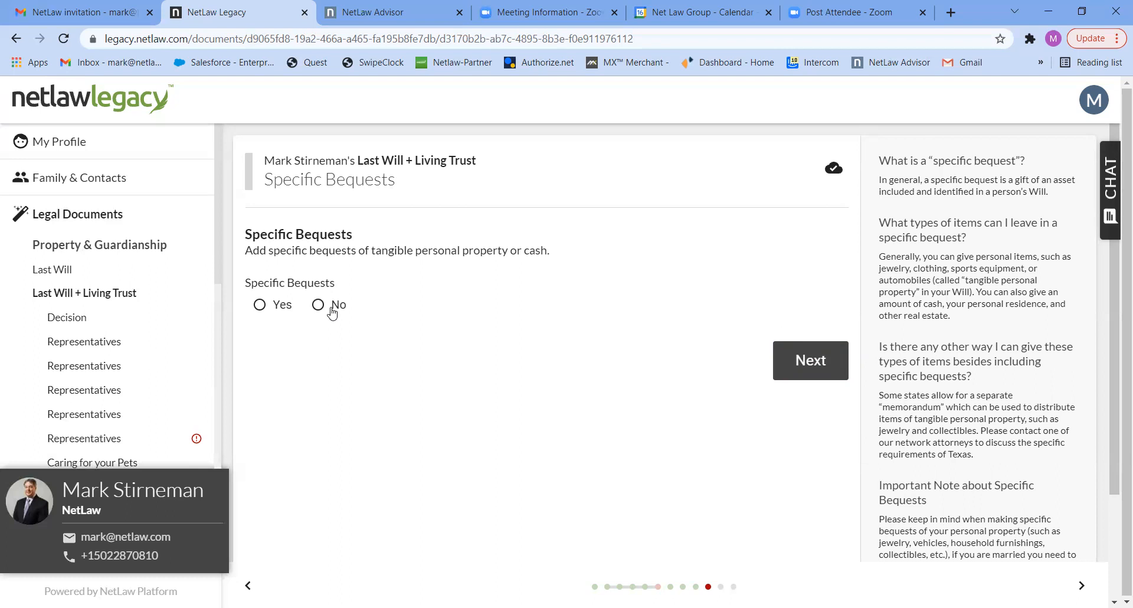
{"action": "left_click", "coordinate": [283, 309]}
{"action": "left_click", "coordinate": [545, 366]}
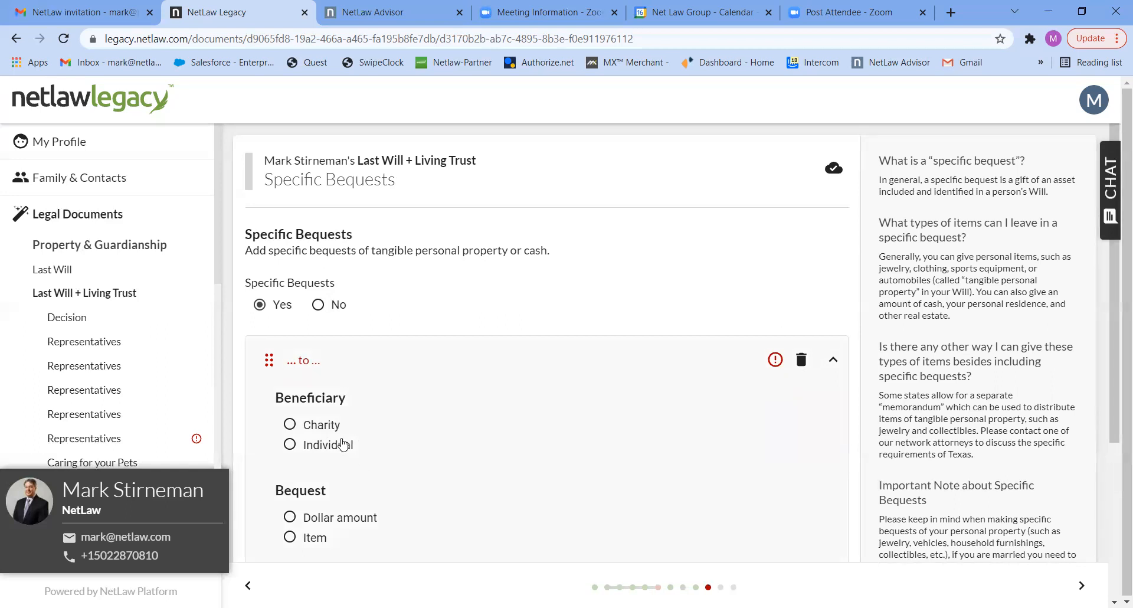
{"action": "left_click", "coordinate": [290, 446]}
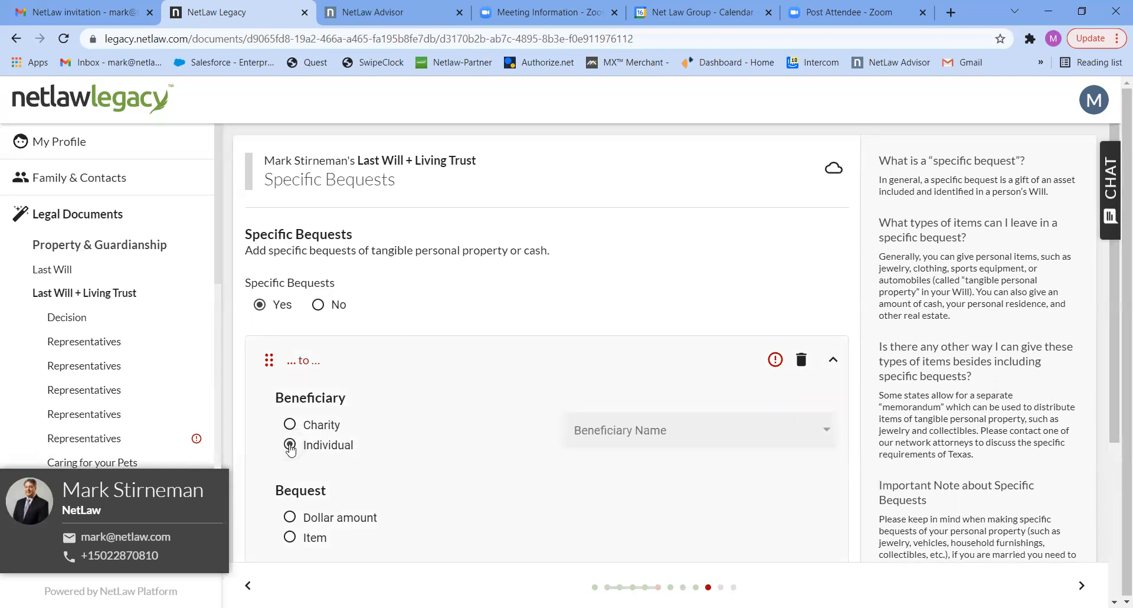
{"action": "left_click", "coordinate": [712, 430]}
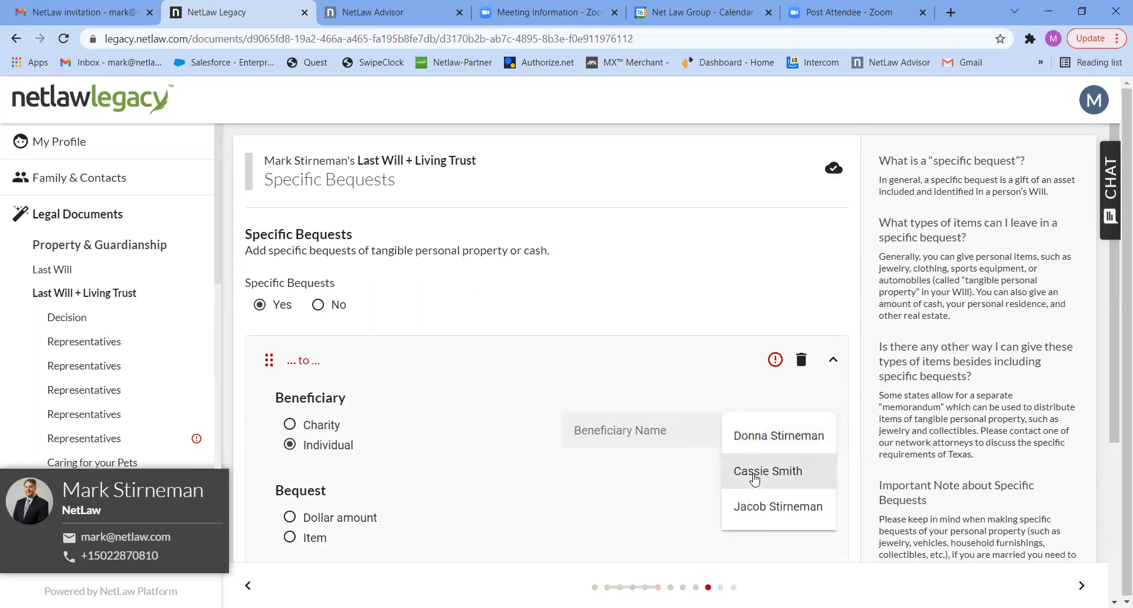
{"action": "left_click", "coordinate": [754, 477]}
{"action": "left_click", "coordinate": [361, 362]}
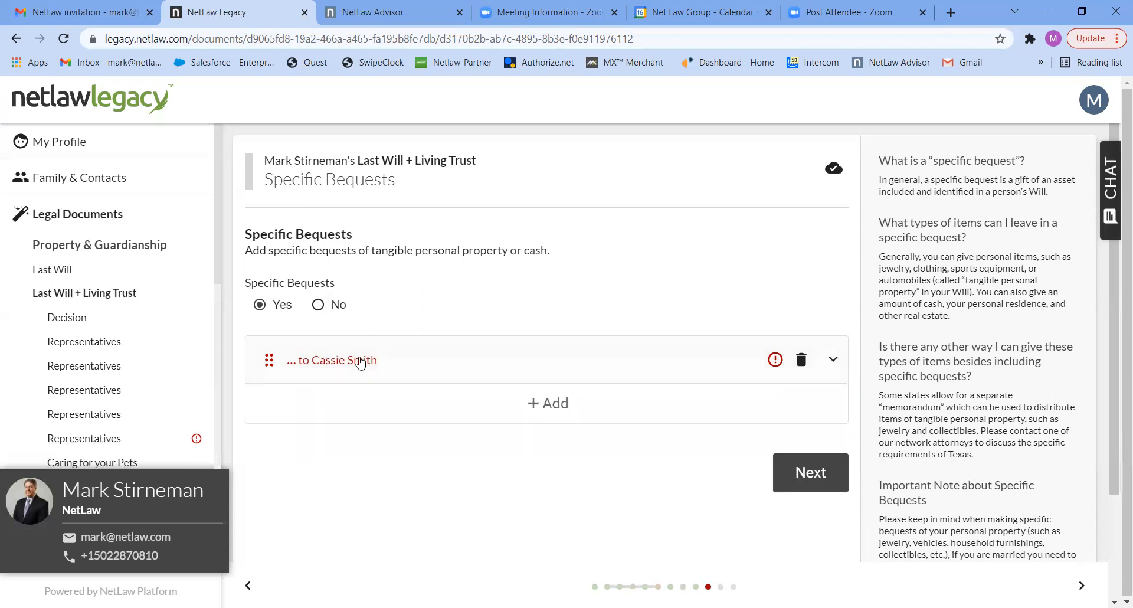
{"action": "left_click", "coordinate": [541, 406]}
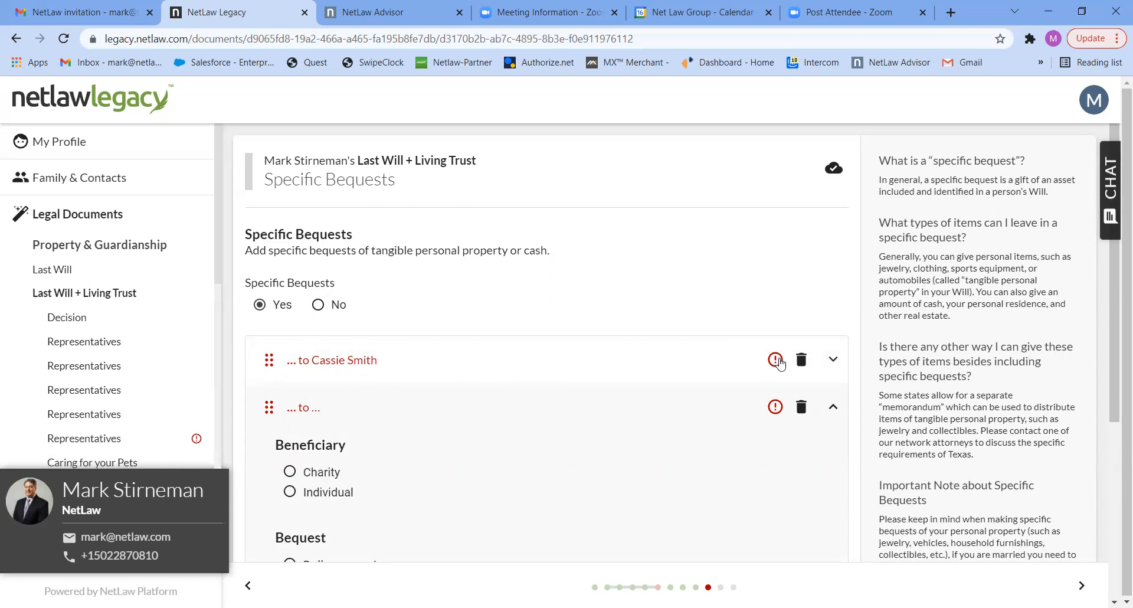
{"action": "left_click", "coordinate": [801, 359]}
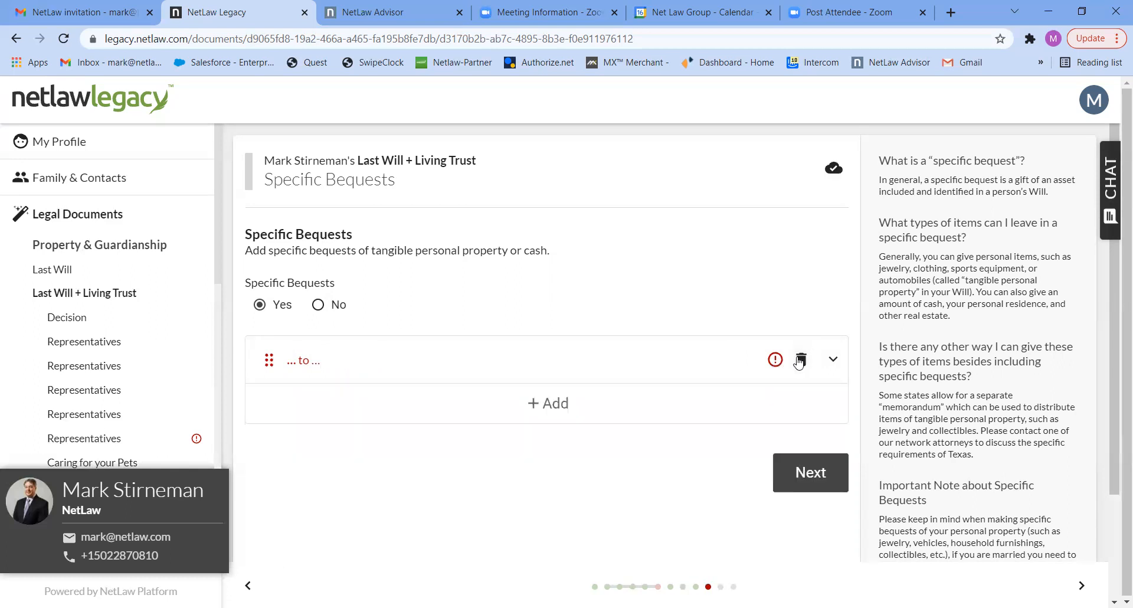
{"action": "left_click", "coordinate": [800, 359]}
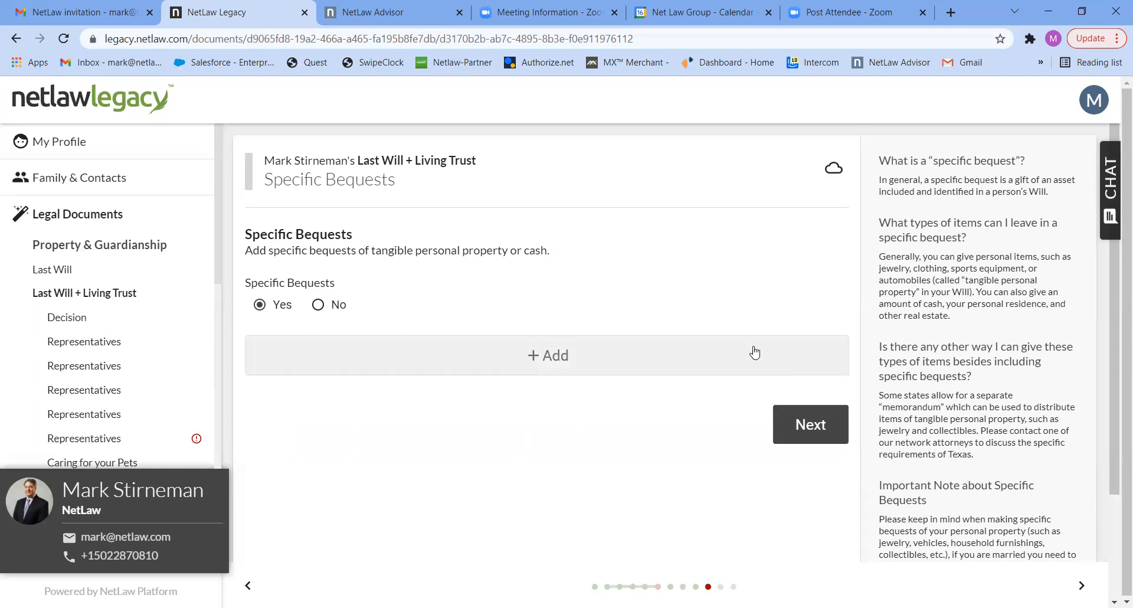
Add a specific bequest with an individual beneficiary, selecting the person who was named as guardian.
{"action": "left_click", "coordinate": [537, 366]}
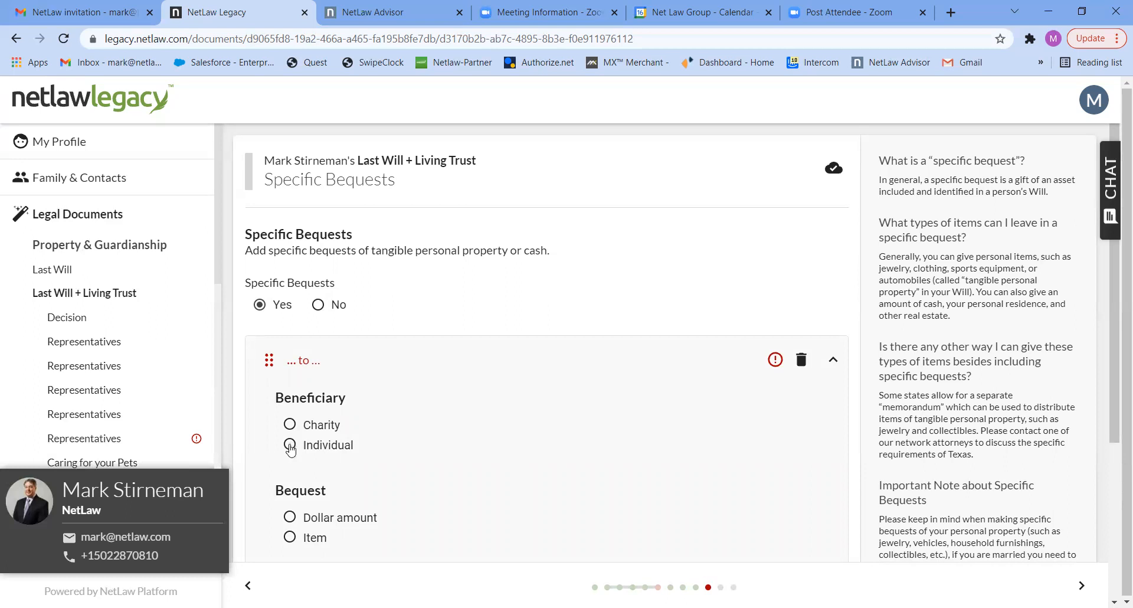
{"action": "left_click", "coordinate": [290, 446]}
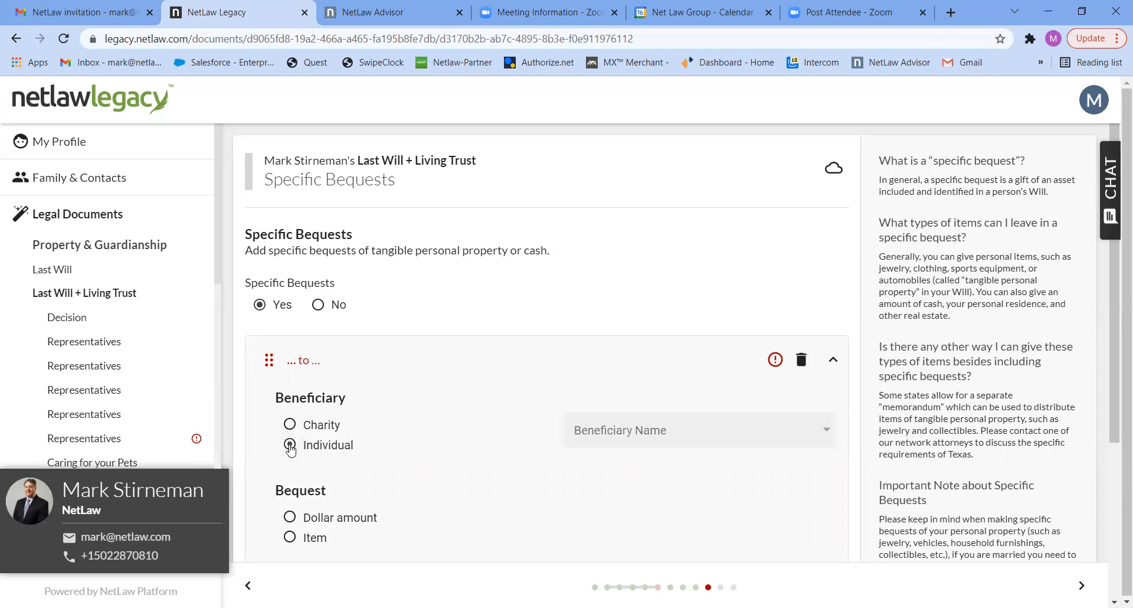
{"action": "left_click", "coordinate": [638, 423]}
{"action": "left_click", "coordinate": [757, 470]}
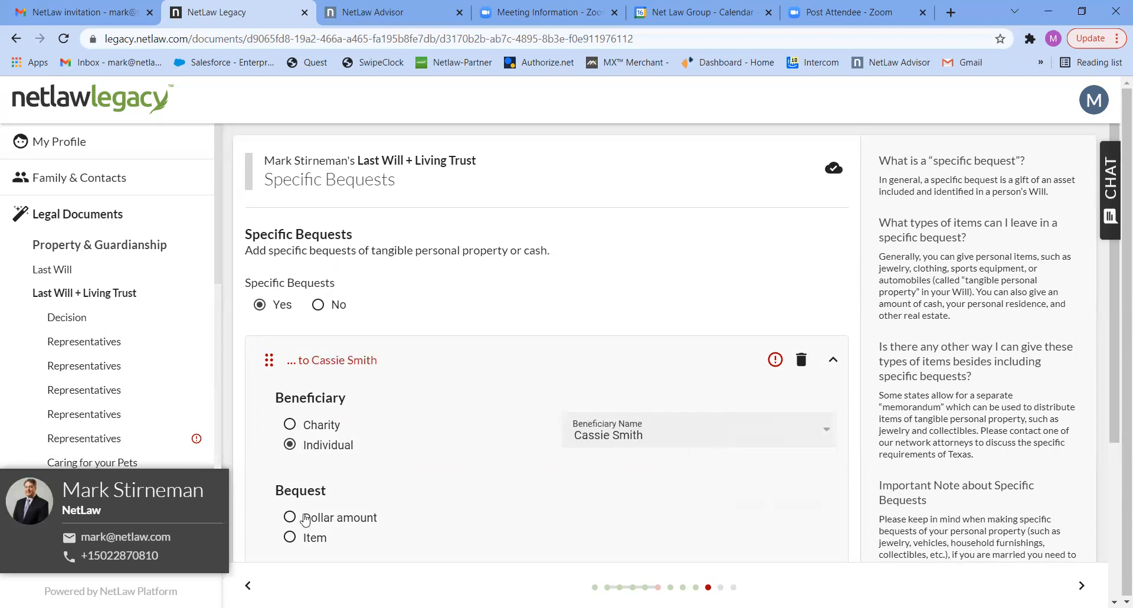
Make the bequest an item described as "gold watch", effective at my death regardless of whether my spouse is living.
{"action": "left_click", "coordinate": [288, 538]}
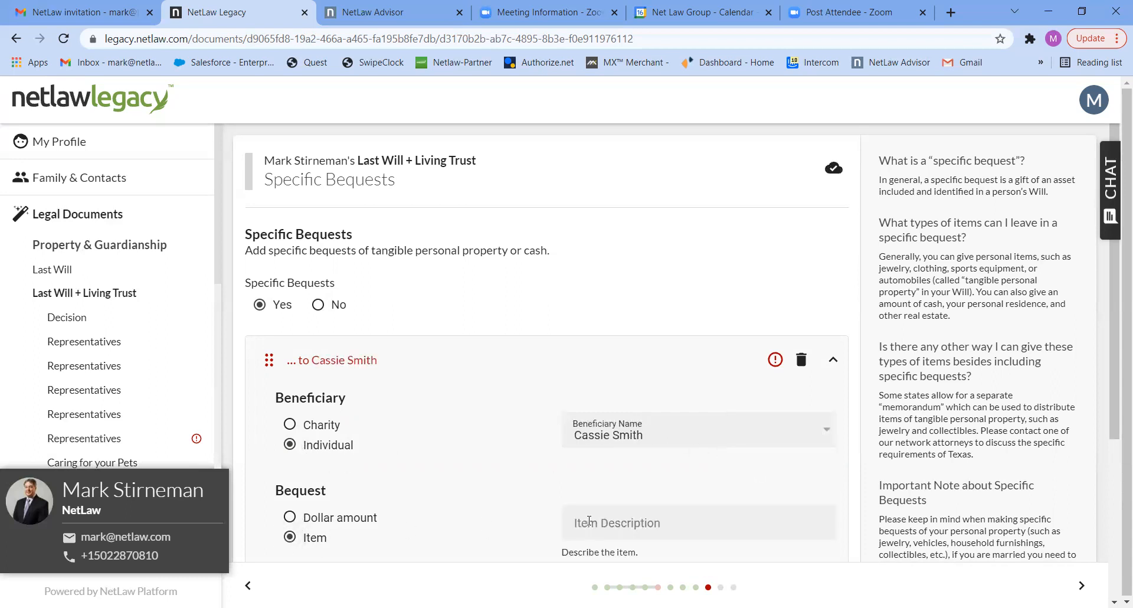
{"action": "left_click", "coordinate": [589, 520]}
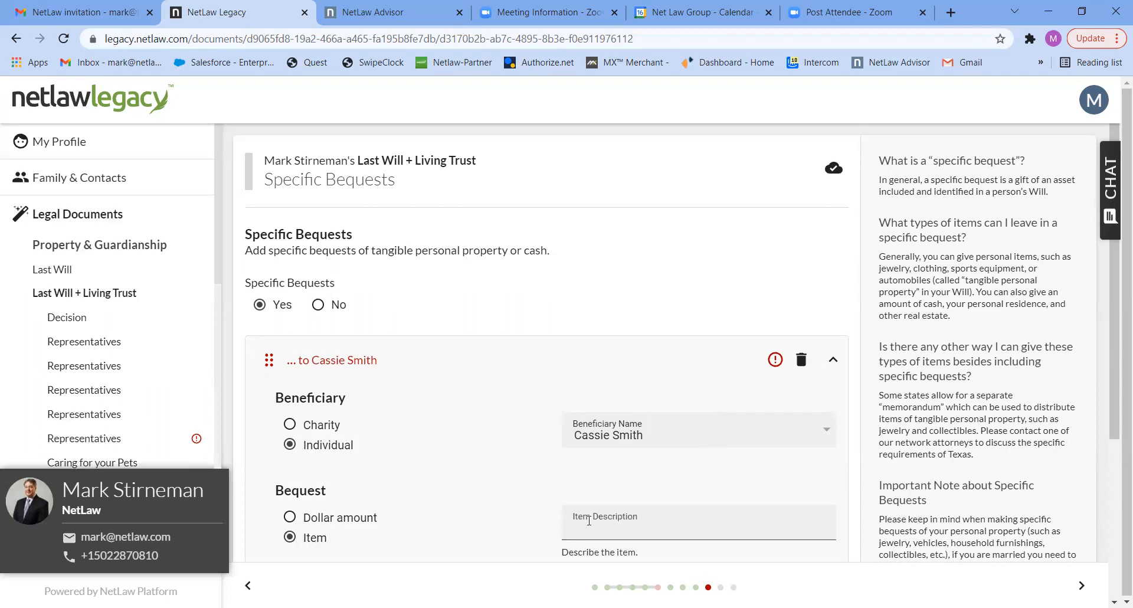
{"action": "type", "text": "gold watch"}
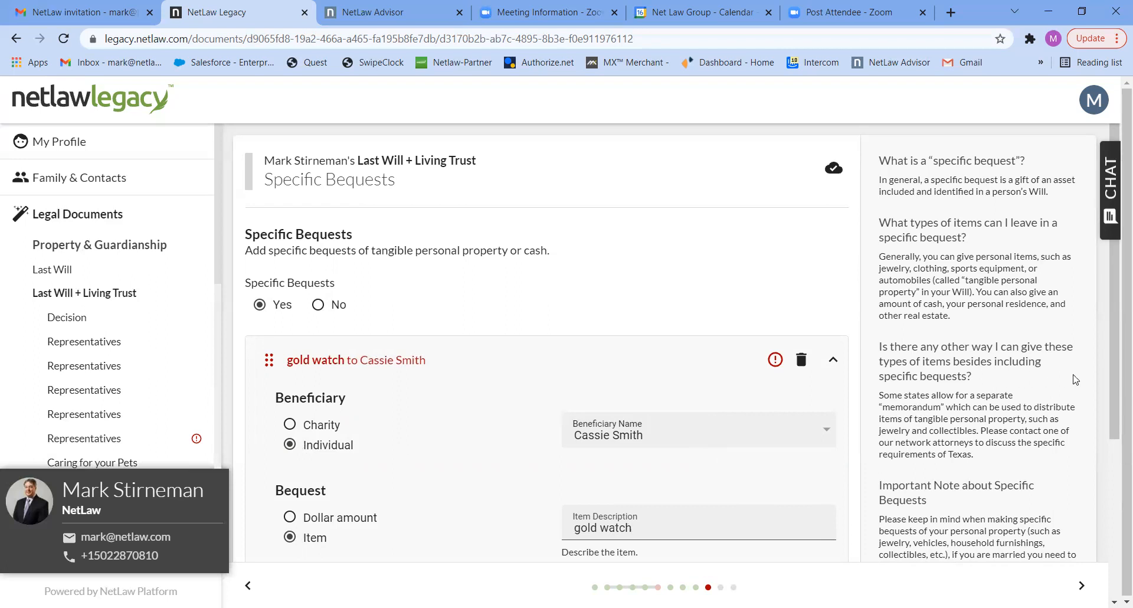
{"action": "left_click_drag", "start_coordinate": [1114, 383], "coordinate": [1115, 473]}
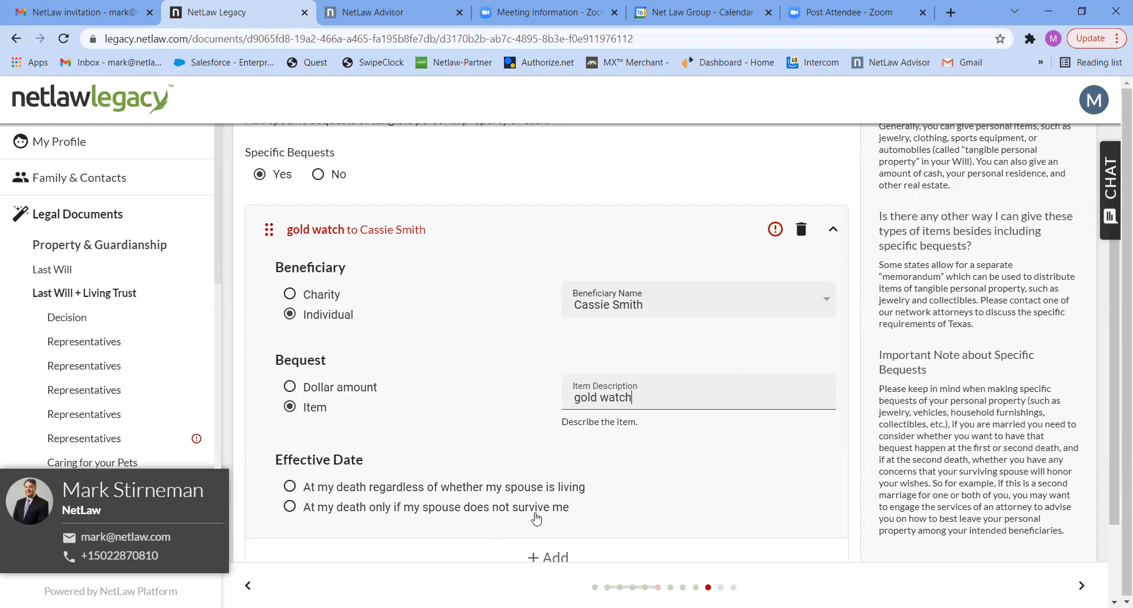
{"action": "left_click", "coordinate": [290, 487]}
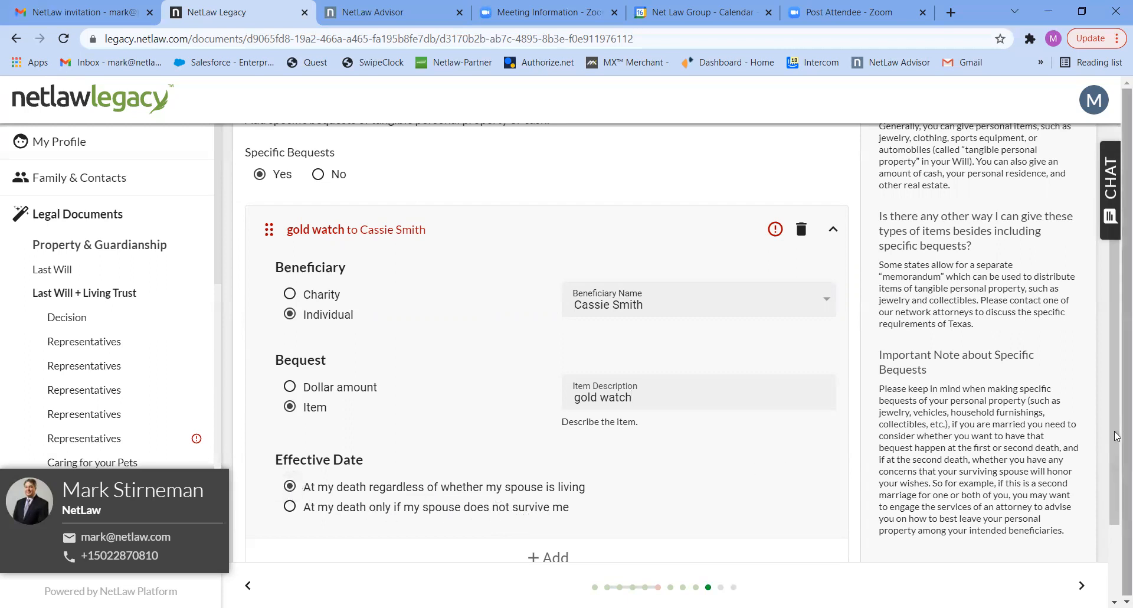
{"action": "scroll", "coordinate": [1116, 505], "scroll_direction": "down", "scroll_amount": 2}
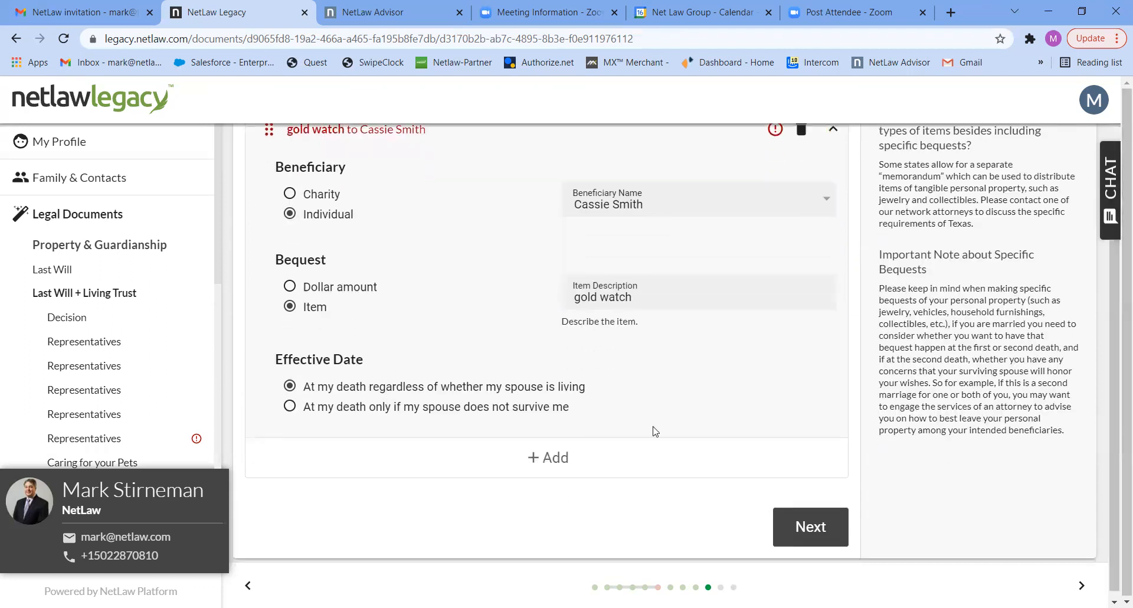
Add a second specific bequest with an individual beneficiary, selecting the last person in the beneficiary list.
{"action": "left_click", "coordinate": [557, 455]}
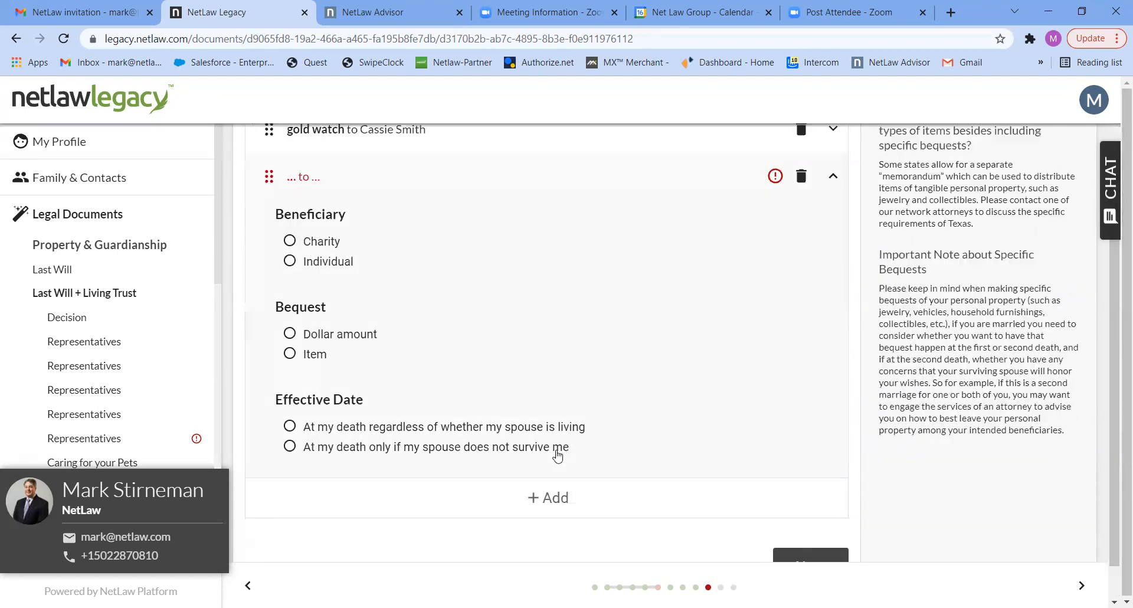
{"action": "left_click", "coordinate": [302, 263]}
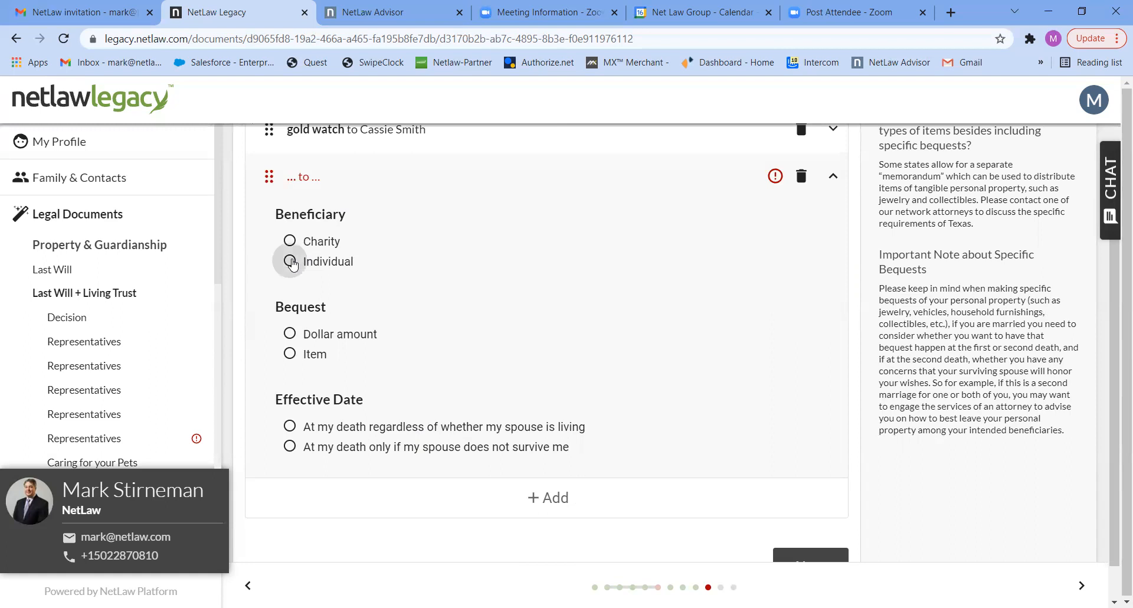
{"action": "left_click", "coordinate": [650, 259]}
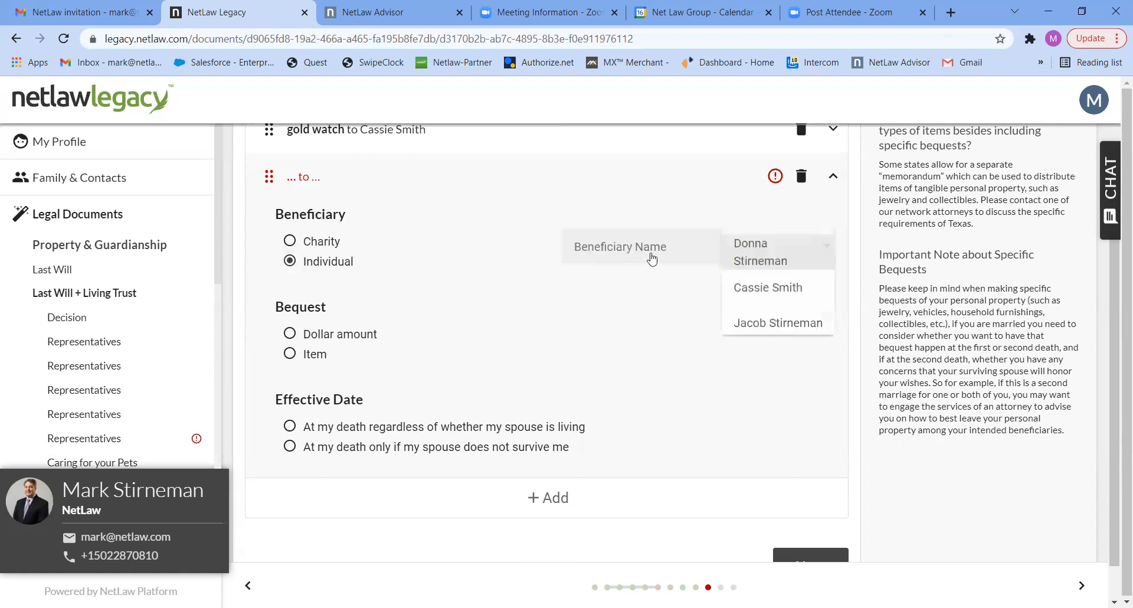
{"action": "left_click", "coordinate": [746, 323]}
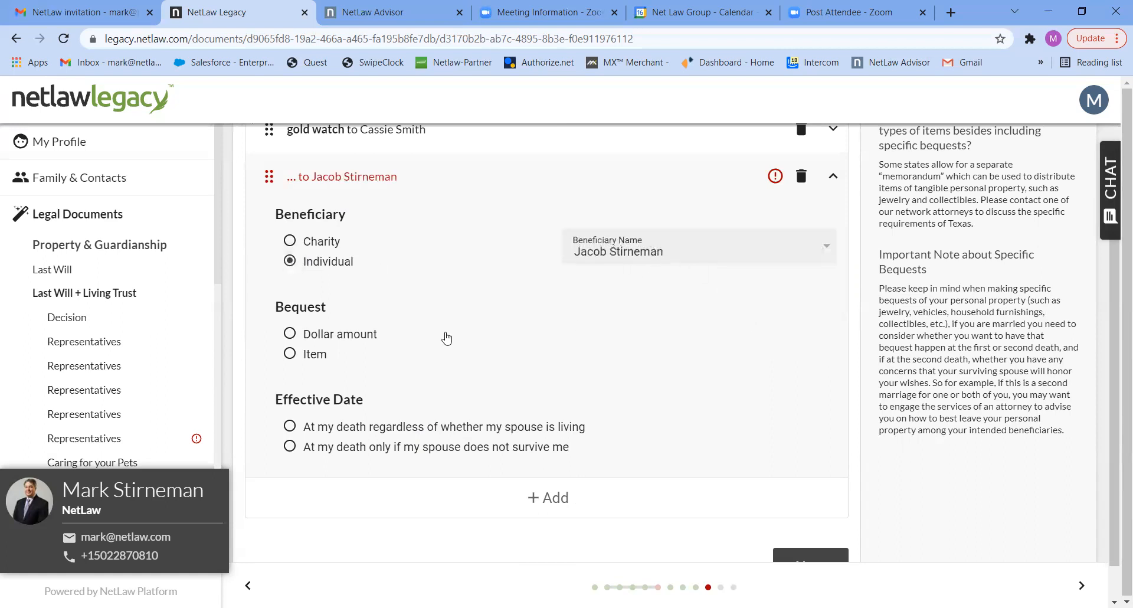
Make the second bequest a dollar amount of 20000, effective at my death regardless of whether my spouse is living.
{"action": "left_click", "coordinate": [290, 334]}
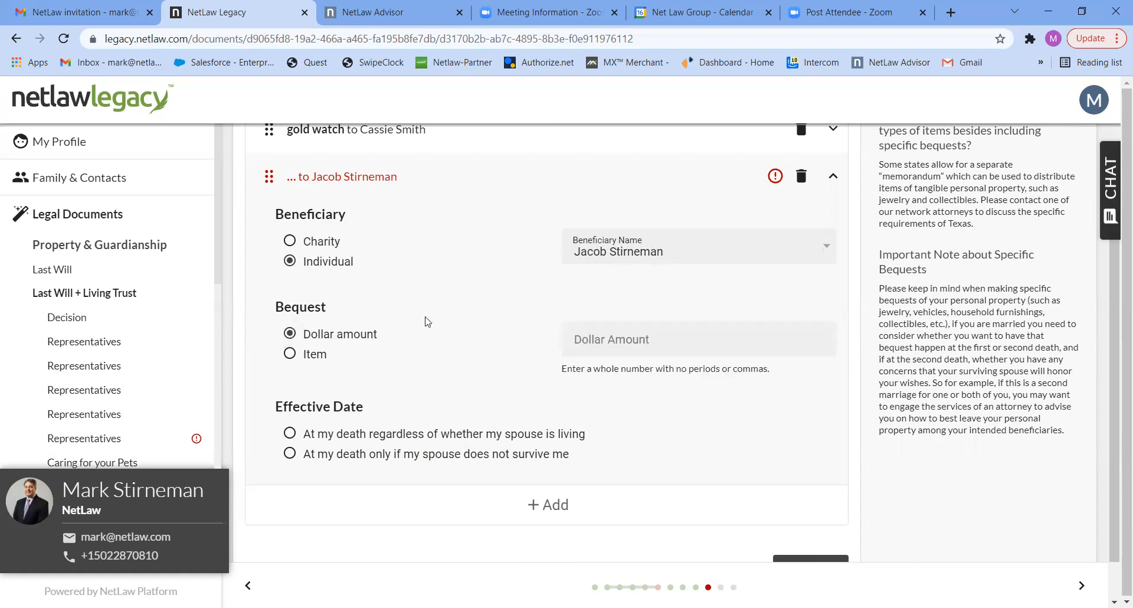
{"action": "left_click", "coordinate": [593, 347]}
{"action": "type", "text": "20000"}
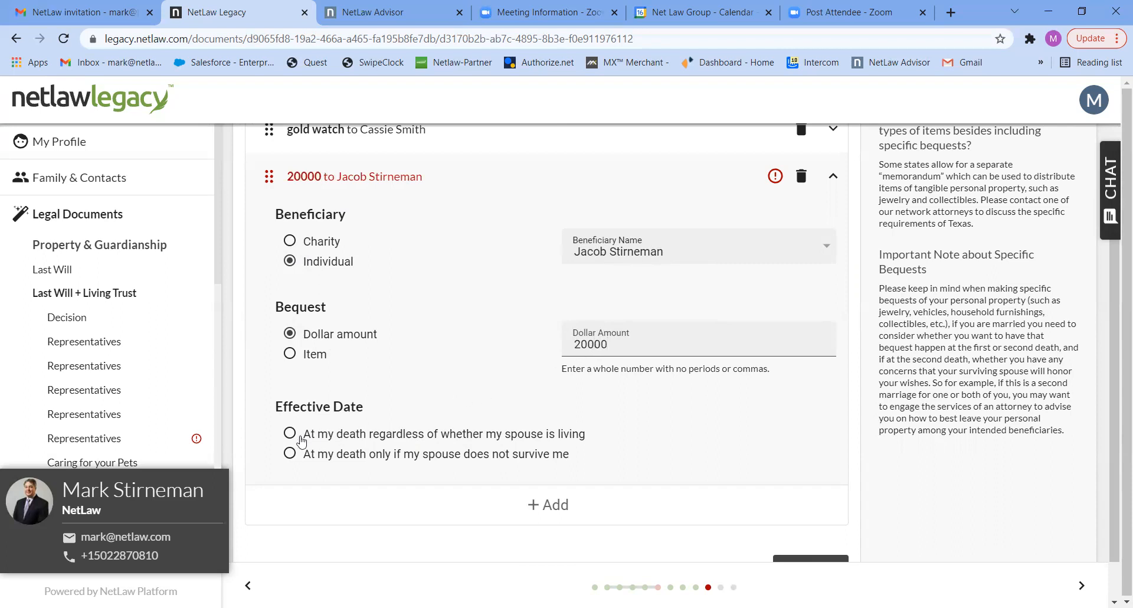
{"action": "left_click", "coordinate": [289, 436]}
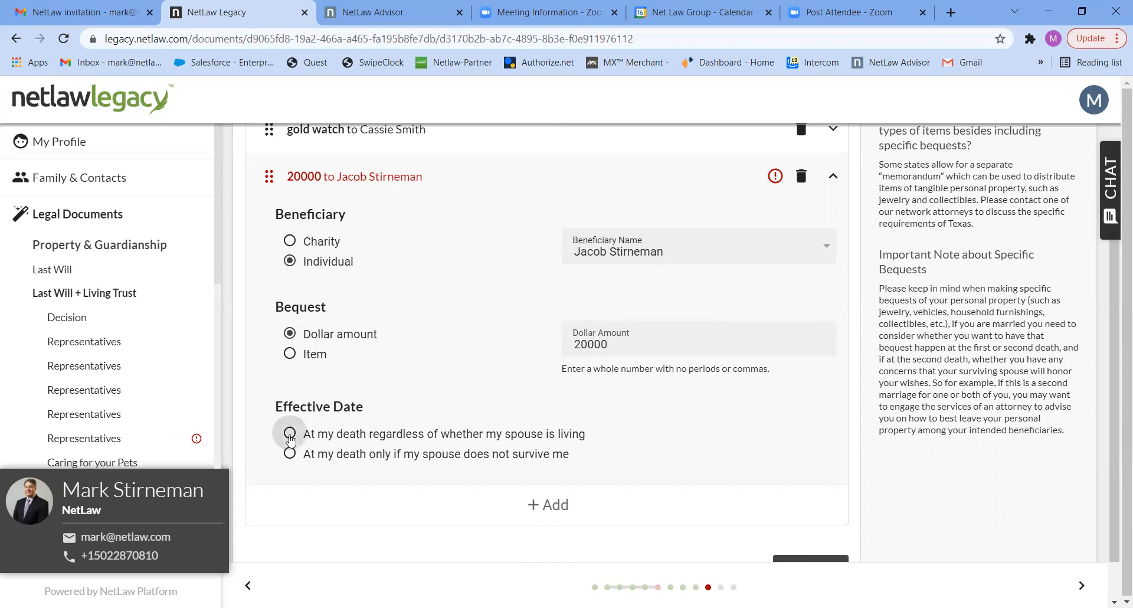
Add a third specific bequest for the same individual who receives the dollar-amount bequest.
{"action": "left_click", "coordinate": [549, 507]}
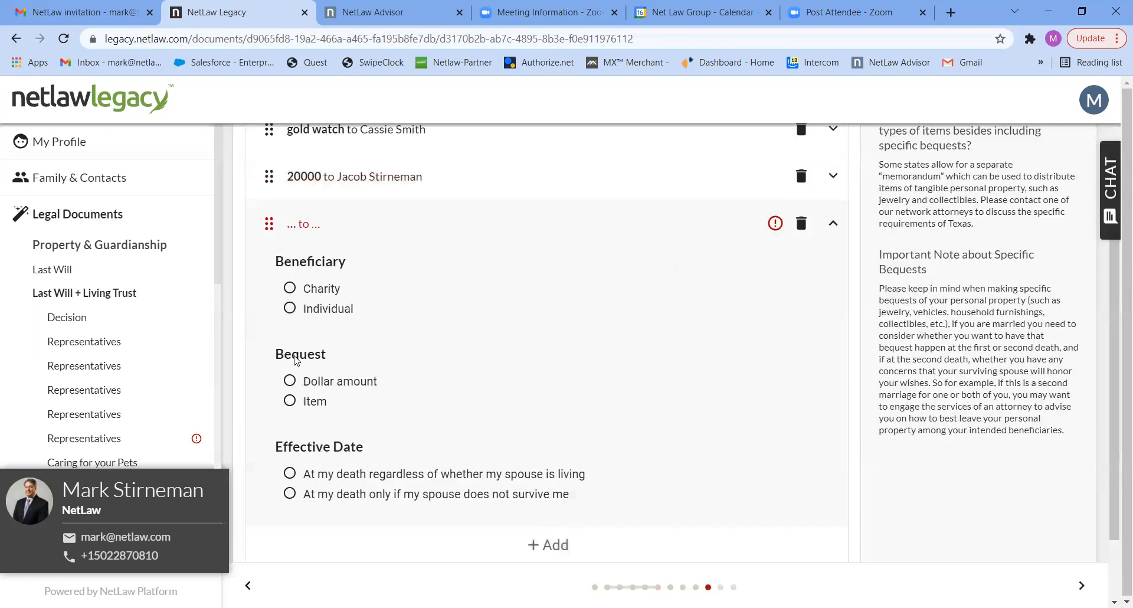
{"action": "left_click", "coordinate": [290, 308]}
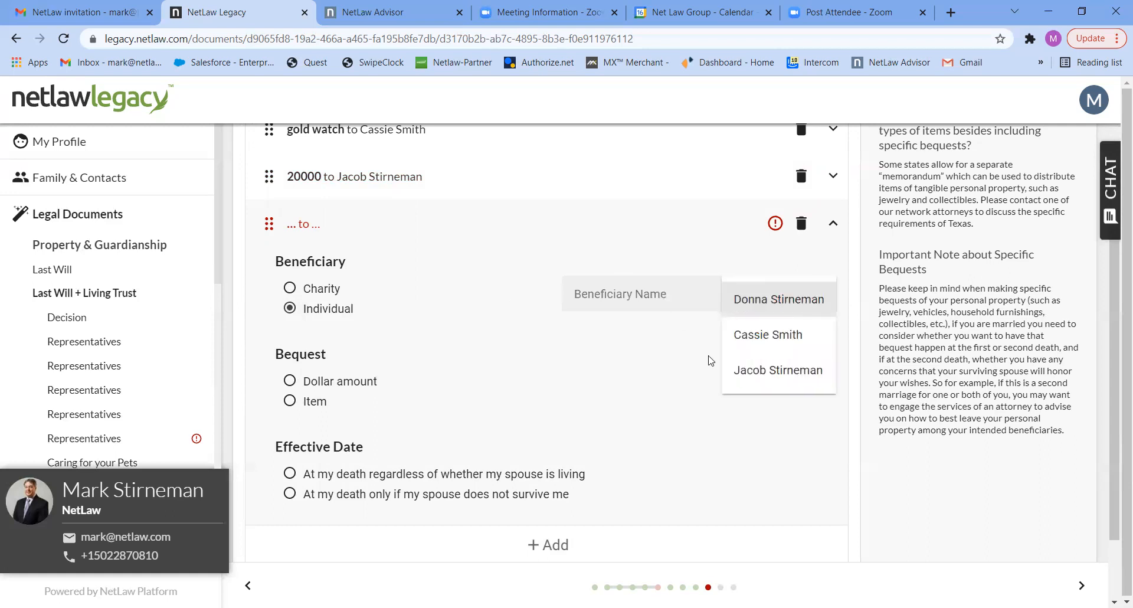
{"action": "left_click", "coordinate": [753, 369]}
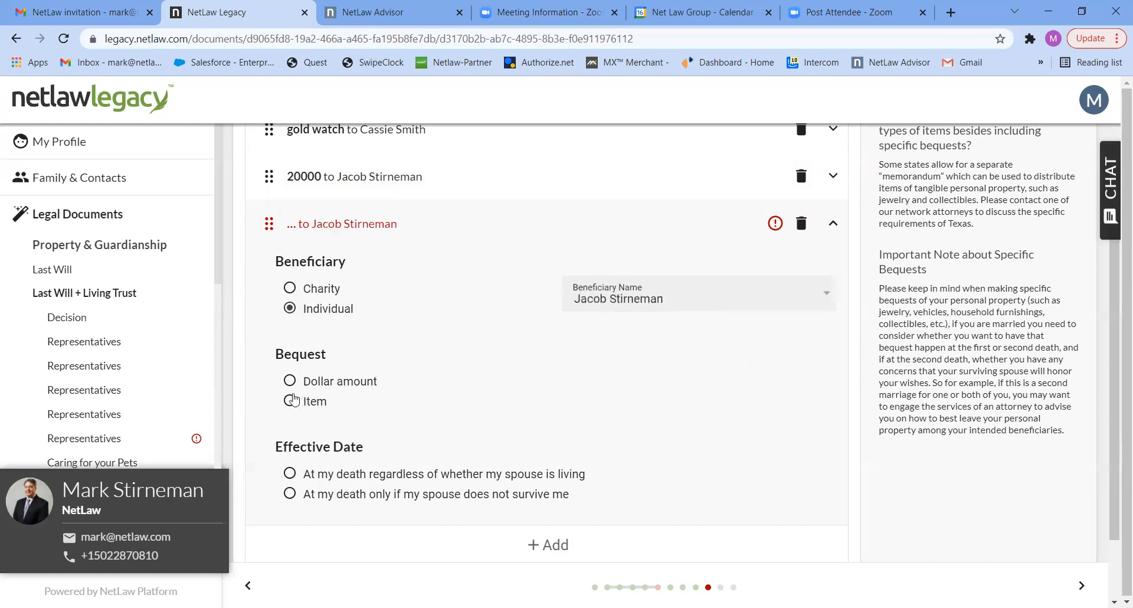
Make the third bequest an item described as "2019 Lexus".
{"action": "left_click", "coordinate": [290, 401]}
{"action": "left_click", "coordinate": [595, 391]}
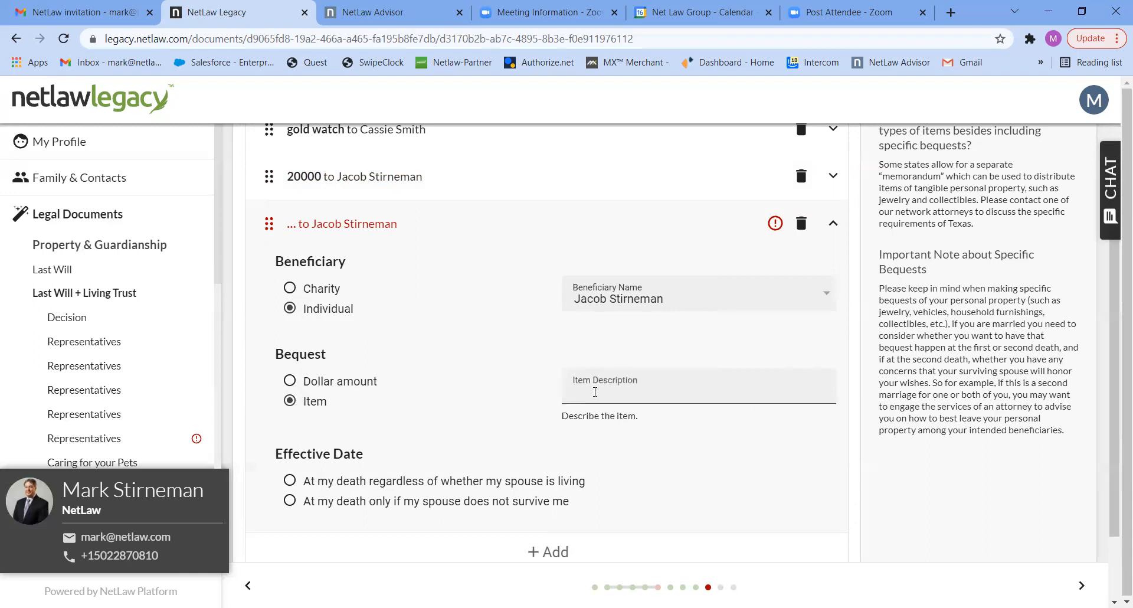
{"action": "type", "text": "2019 IE"}
{"action": "key", "text": "BackSpace"}
{"action": "key", "text": "BackSpace"}
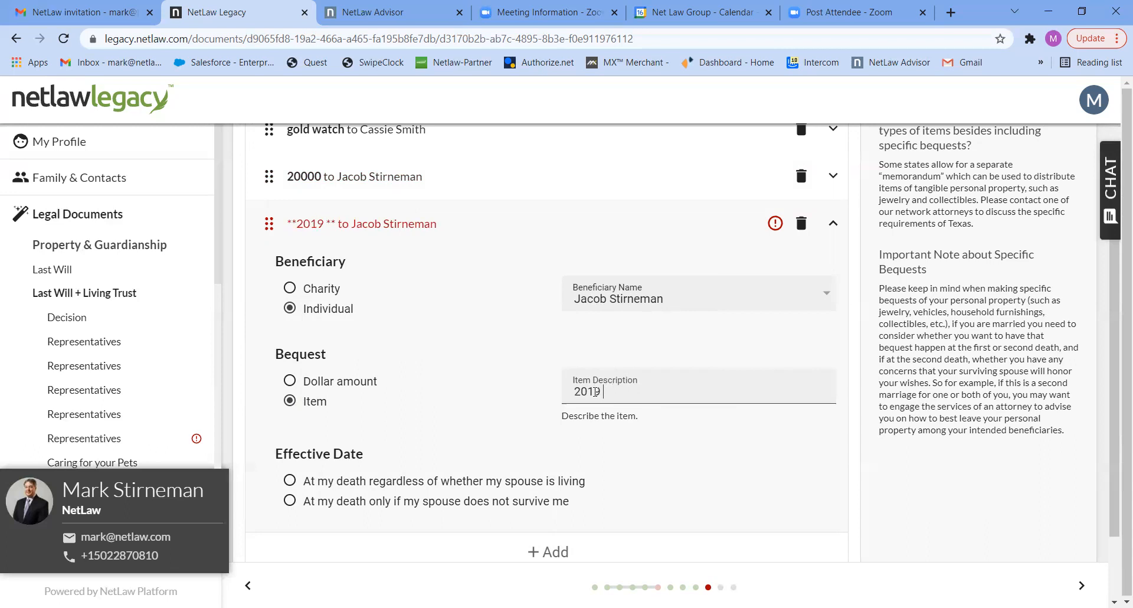
{"action": "key", "text": "BackSpace"}
{"action": "key", "text": "BackSpace"}
{"action": "key", "text": "BackSpace"}
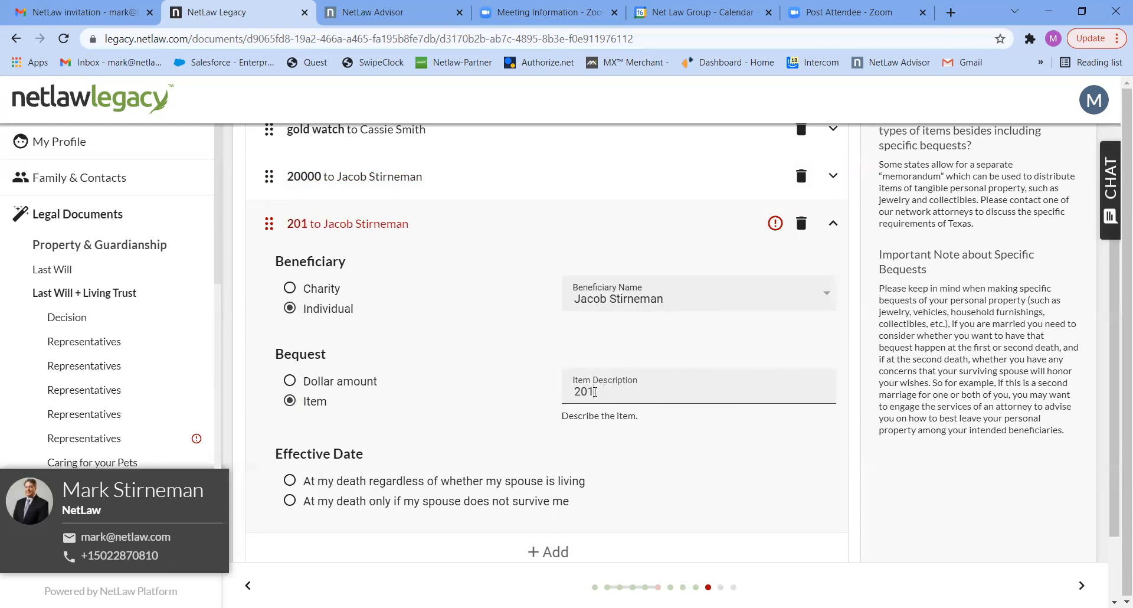
{"action": "type", "text": "19"}
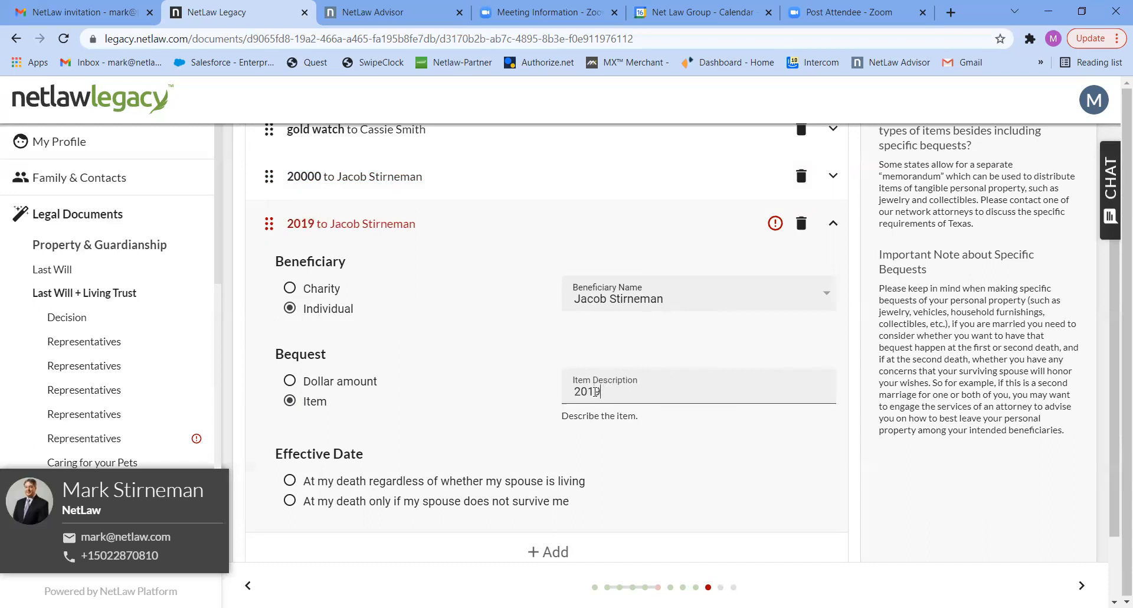
{"action": "type", "text": " Lexus"}
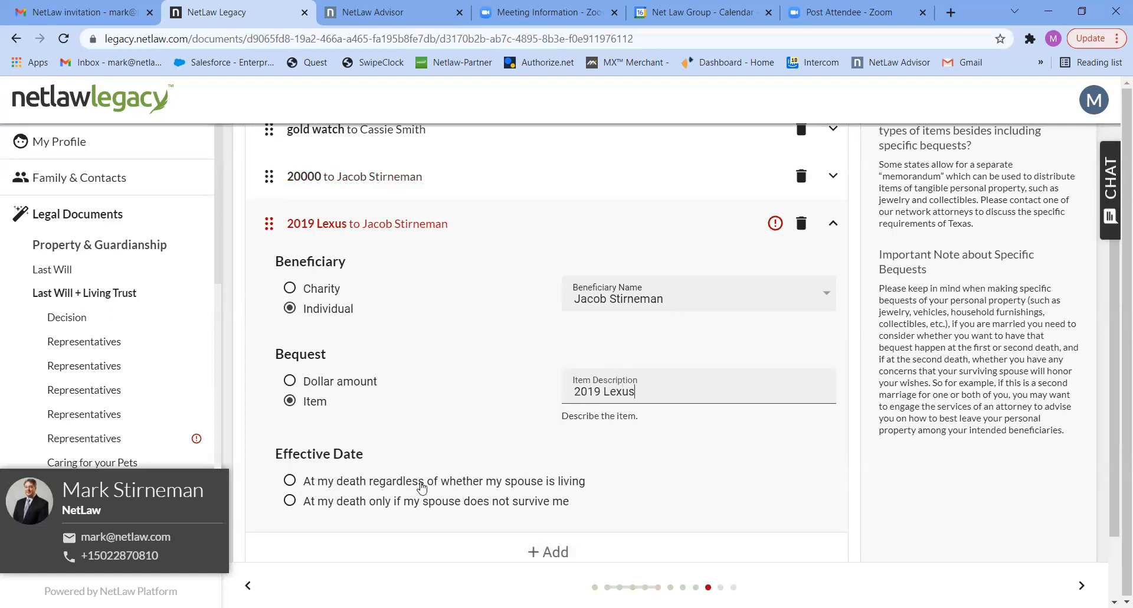
Make the Lexus bequest effective at my death only if my spouse does not survive me, and continue to the Residuary Estate page.
{"action": "left_click", "coordinate": [295, 503]}
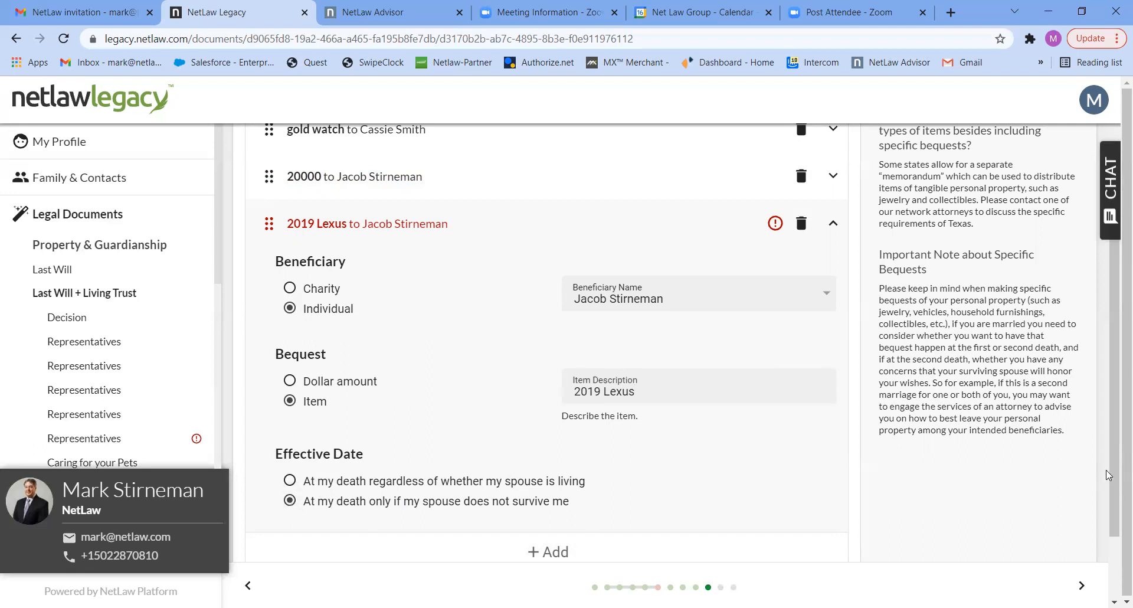
{"action": "scroll", "coordinate": [1115, 475], "scroll_direction": "down", "scroll_amount": 2}
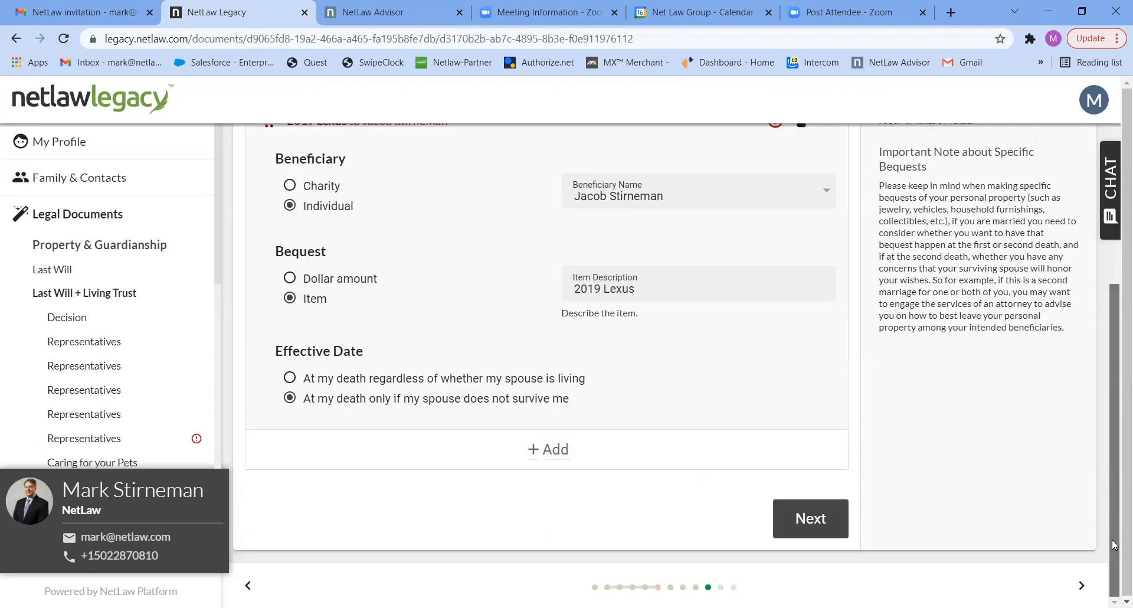
{"action": "left_click", "coordinate": [809, 519]}
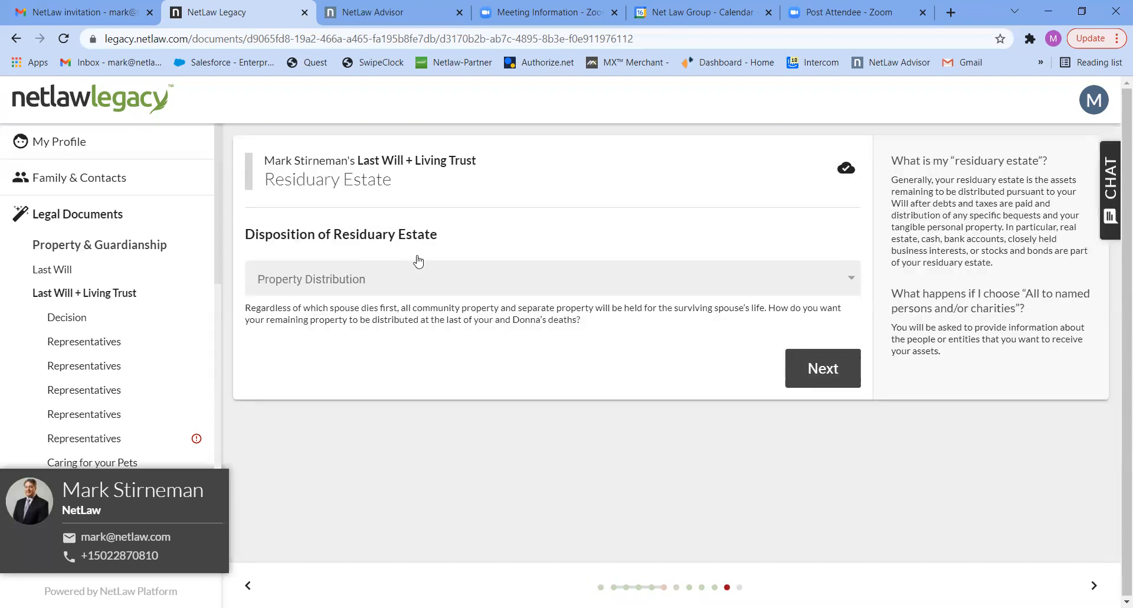
Set the residuary estate's property distribution to "All to my children" and continue to Children's Shares.
{"action": "left_click", "coordinate": [442, 285]}
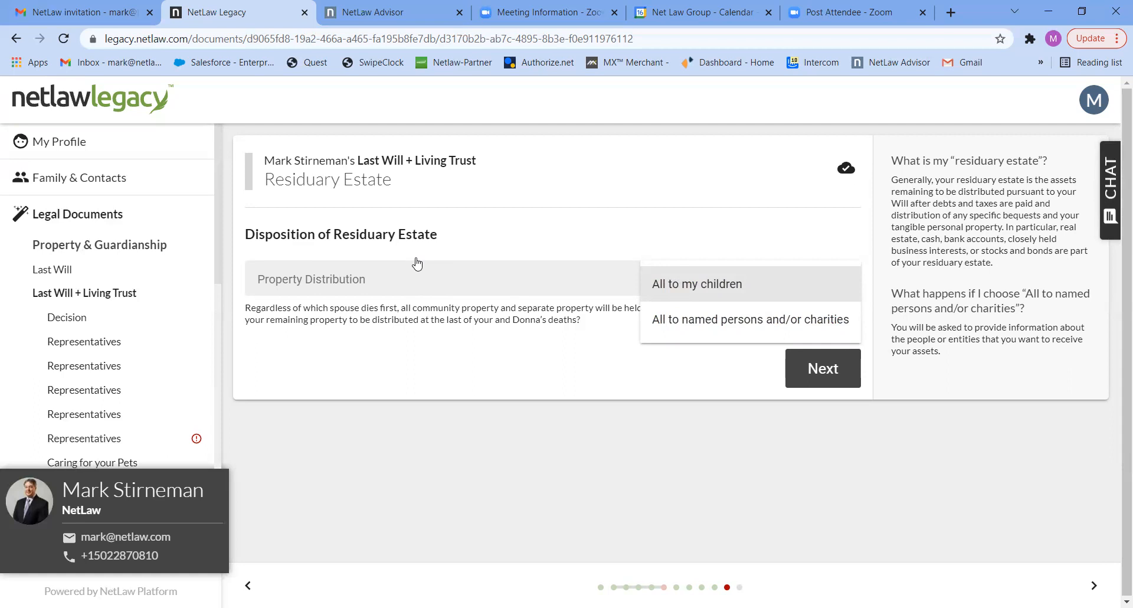
{"action": "left_click", "coordinate": [673, 286]}
{"action": "left_click", "coordinate": [820, 369]}
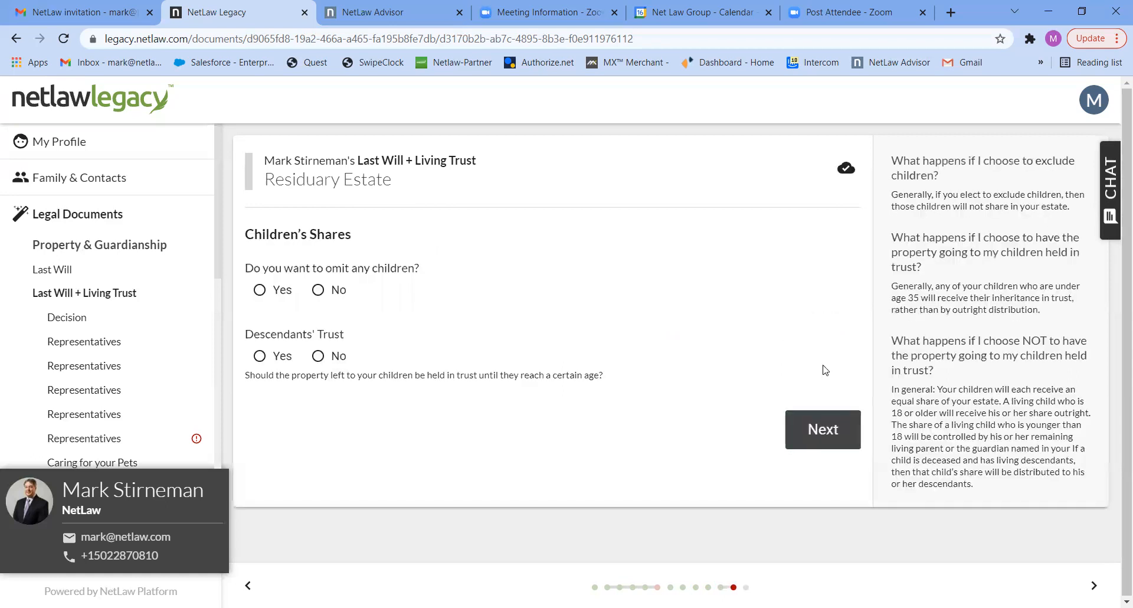
Omit no children, choose Yes for the Descendants' Trust, and set the distribution ages to "1/3 at 25, 1/2 at 30, remainder at 35".
{"action": "left_click", "coordinate": [317, 291]}
{"action": "left_click", "coordinate": [278, 357]}
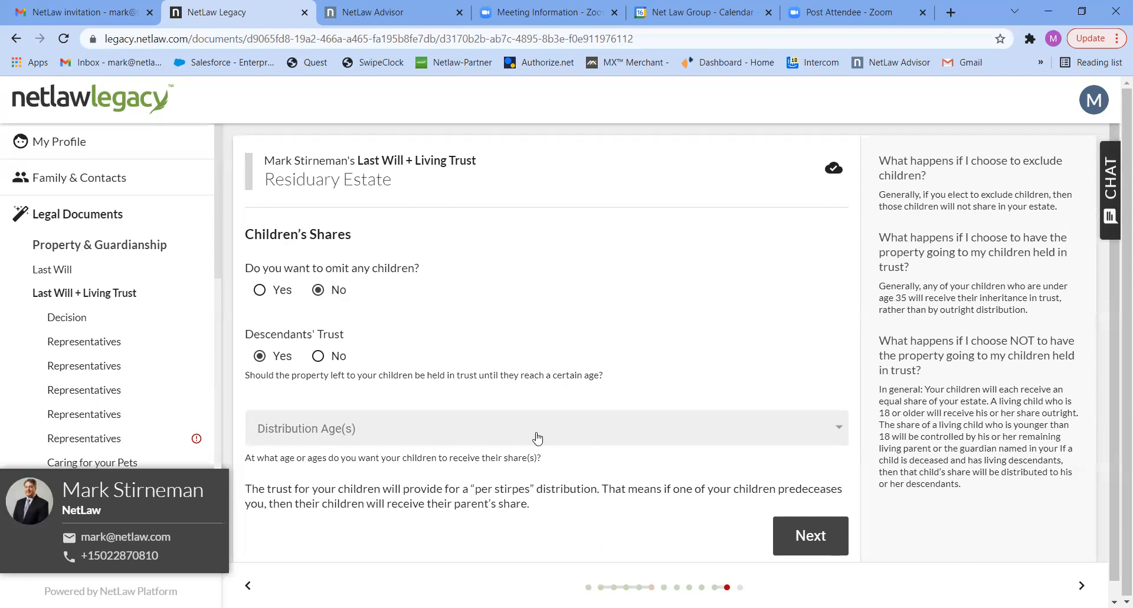
{"action": "left_click", "coordinate": [710, 437]}
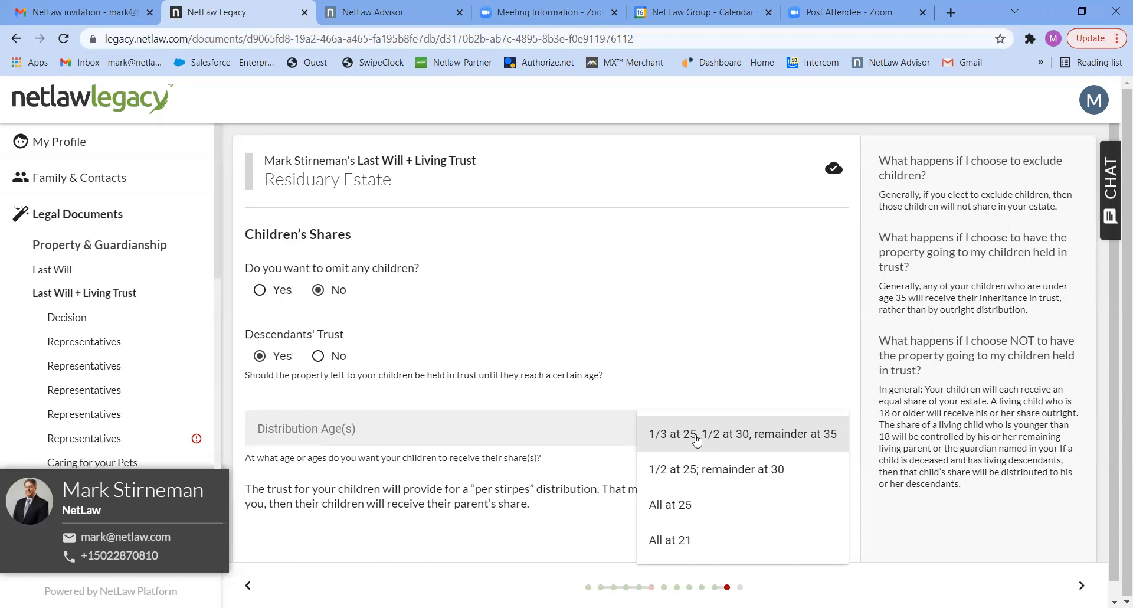
{"action": "left_click", "coordinate": [776, 437]}
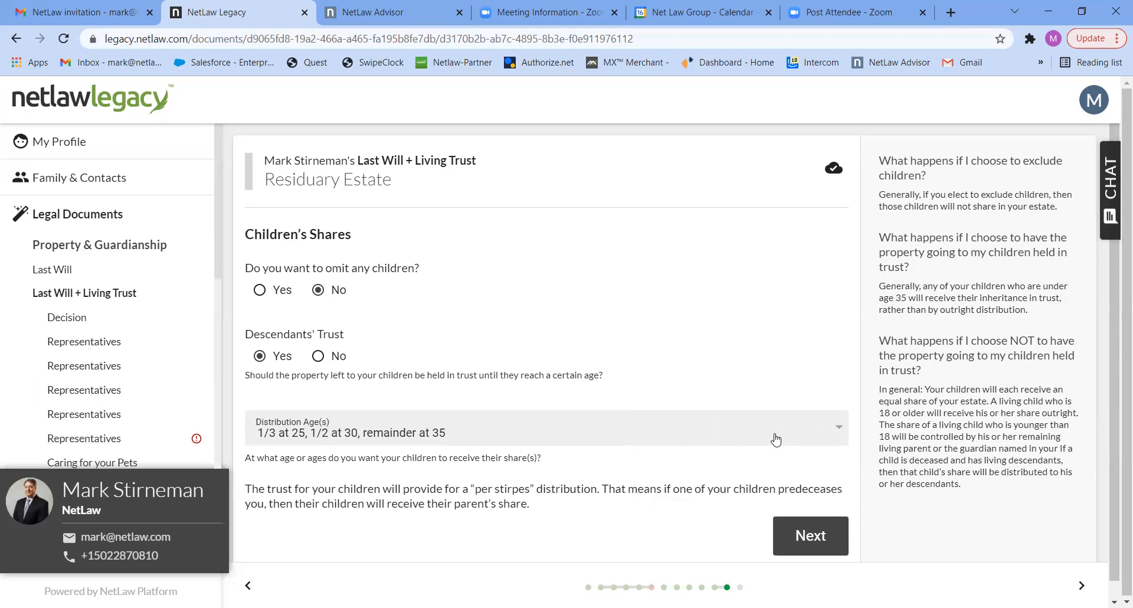
{"action": "left_click", "coordinate": [814, 537]}
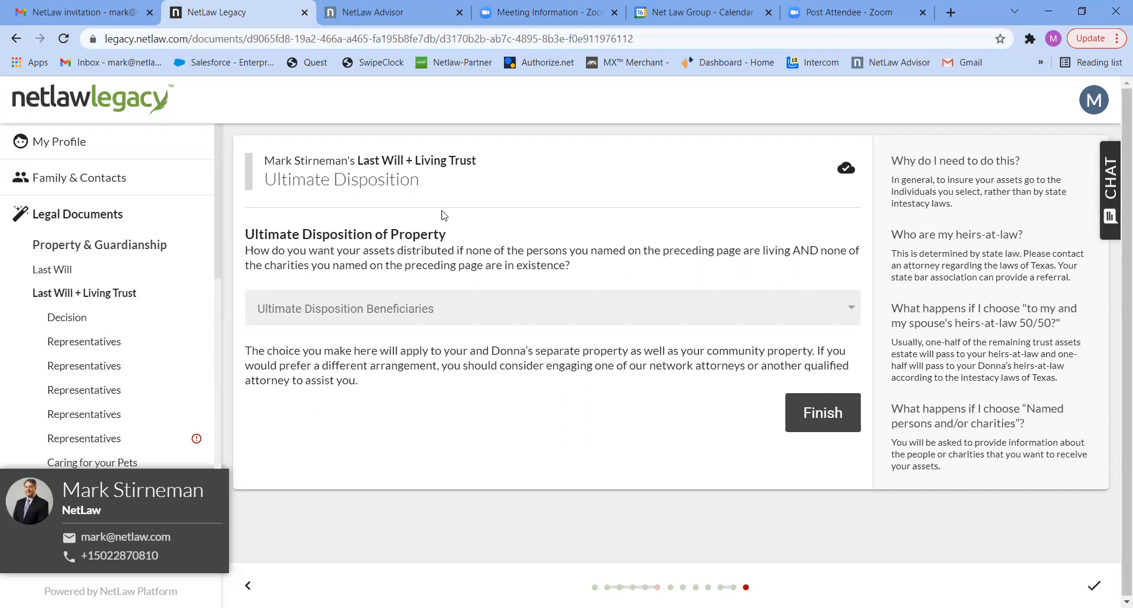
Set the ultimate disposition beneficiaries to "My and my spouse's heirs at law 50/50" and finish the Last Will + Living Trust questionnaire.
{"action": "left_click", "coordinate": [642, 309]}
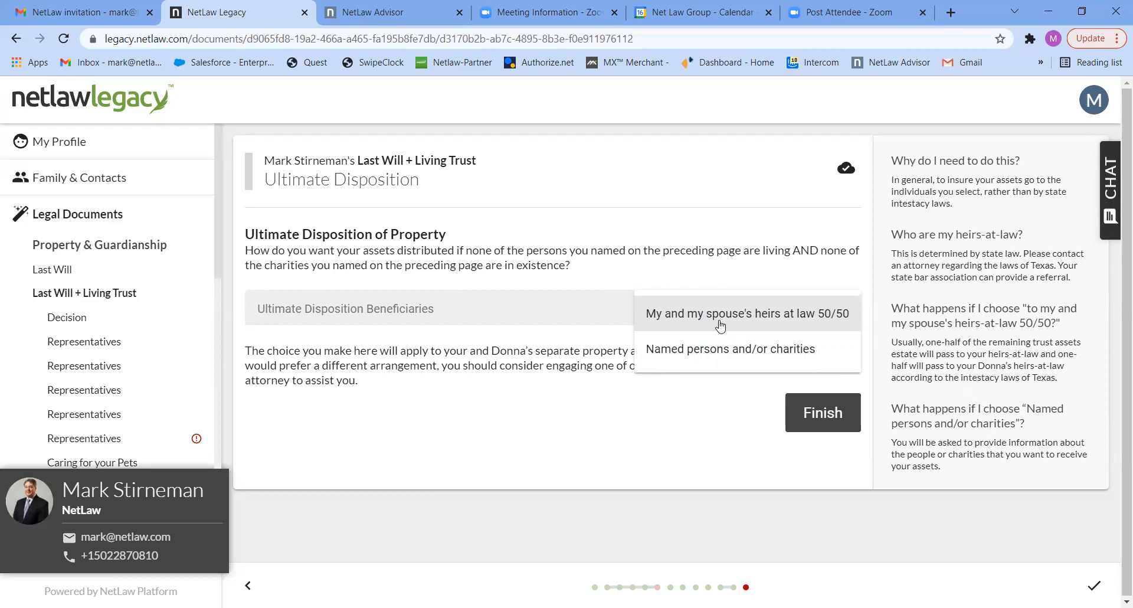
{"action": "left_click", "coordinate": [810, 412]}
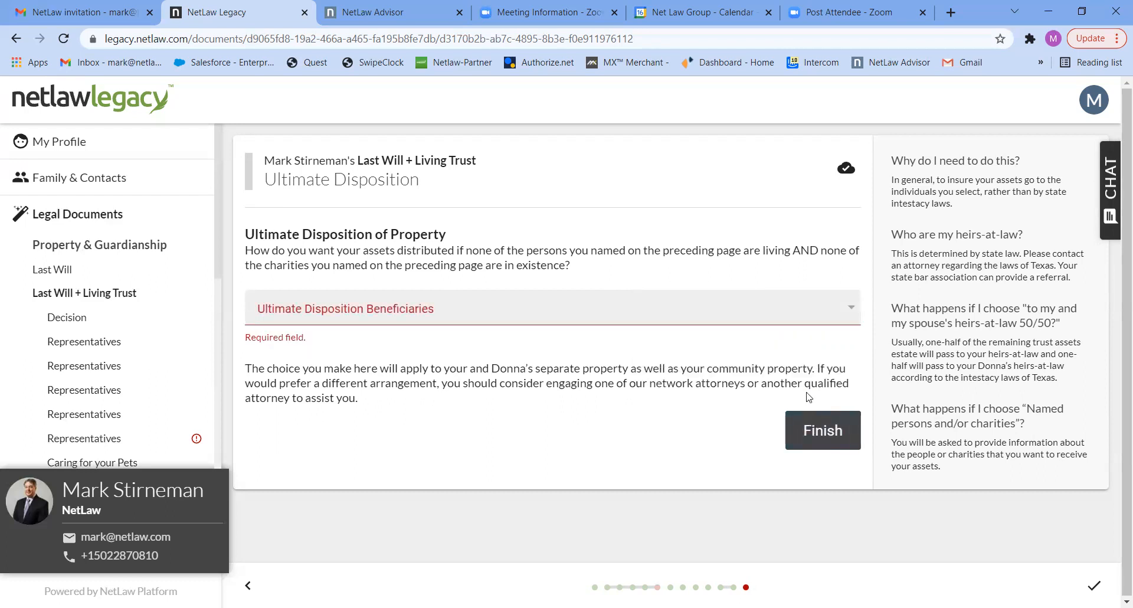
{"action": "left_click", "coordinate": [843, 313]}
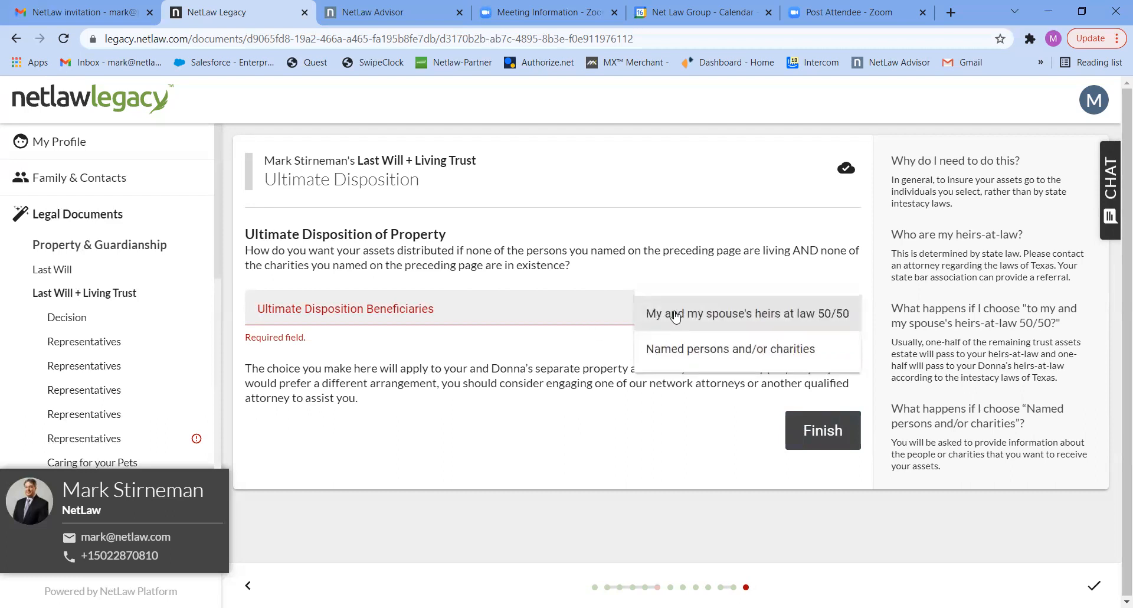
{"action": "left_click", "coordinate": [673, 315]}
{"action": "left_click", "coordinate": [812, 432]}
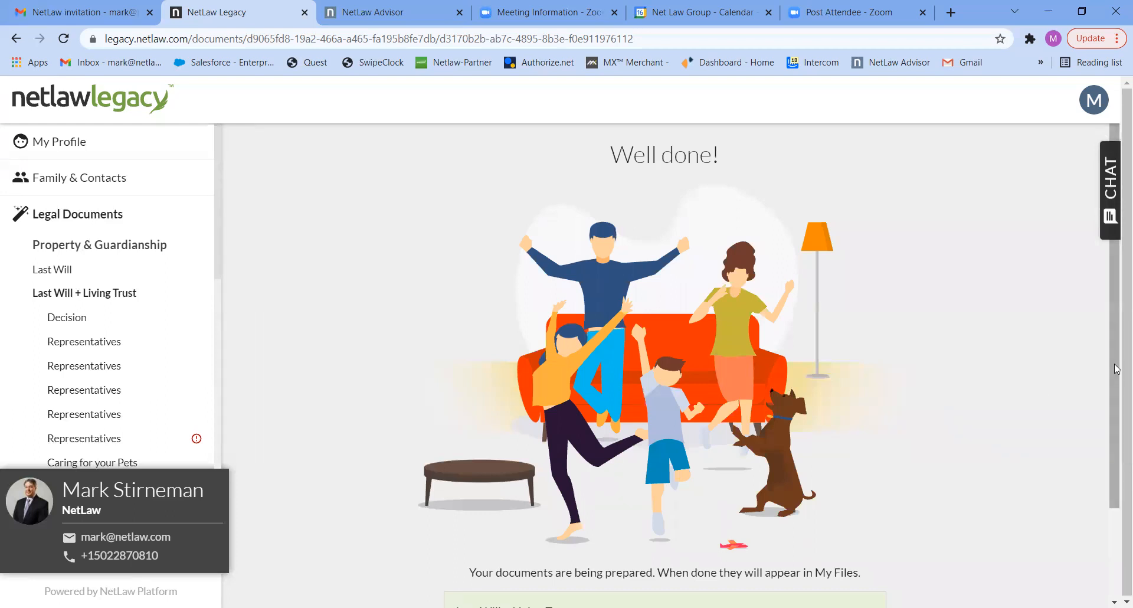
Go on to the legal documents and start the Healthcare Documents questionnaire prepared for myself.
{"action": "scroll", "coordinate": [1116, 485], "scroll_direction": "down", "scroll_amount": 1}
{"action": "scroll", "coordinate": [1116, 485], "scroll_direction": "down", "scroll_amount": 2}
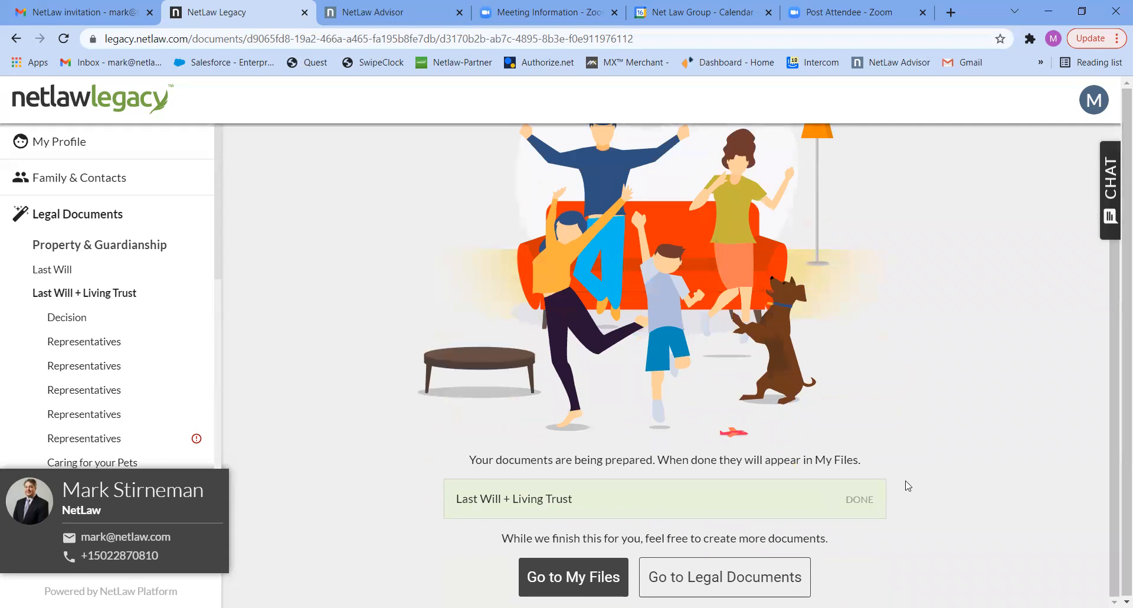
{"action": "left_click", "coordinate": [714, 582]}
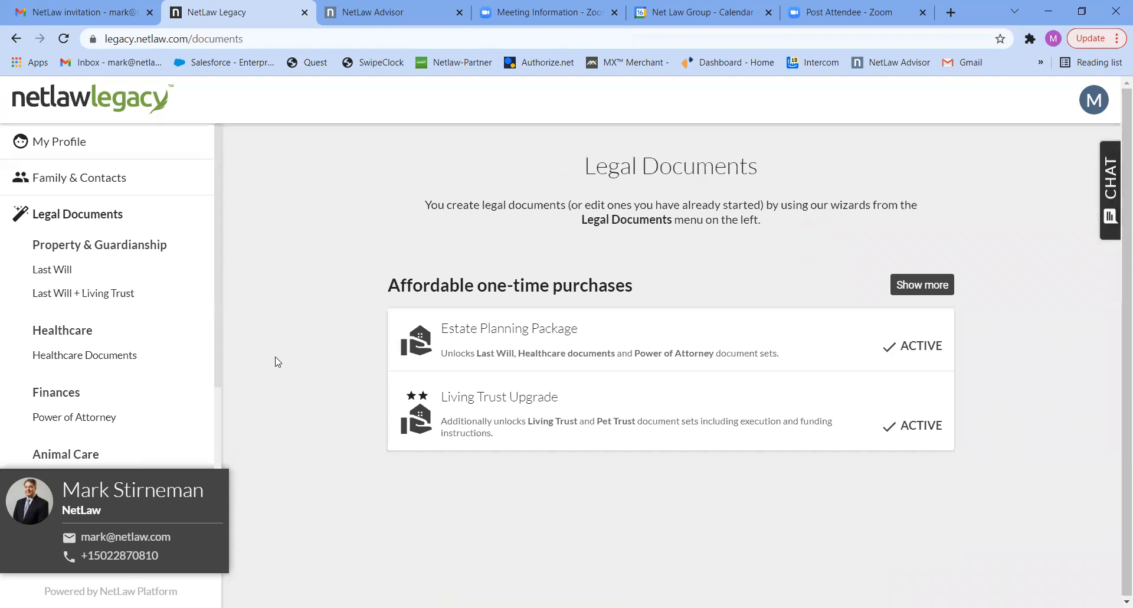
{"action": "left_click", "coordinate": [91, 355]}
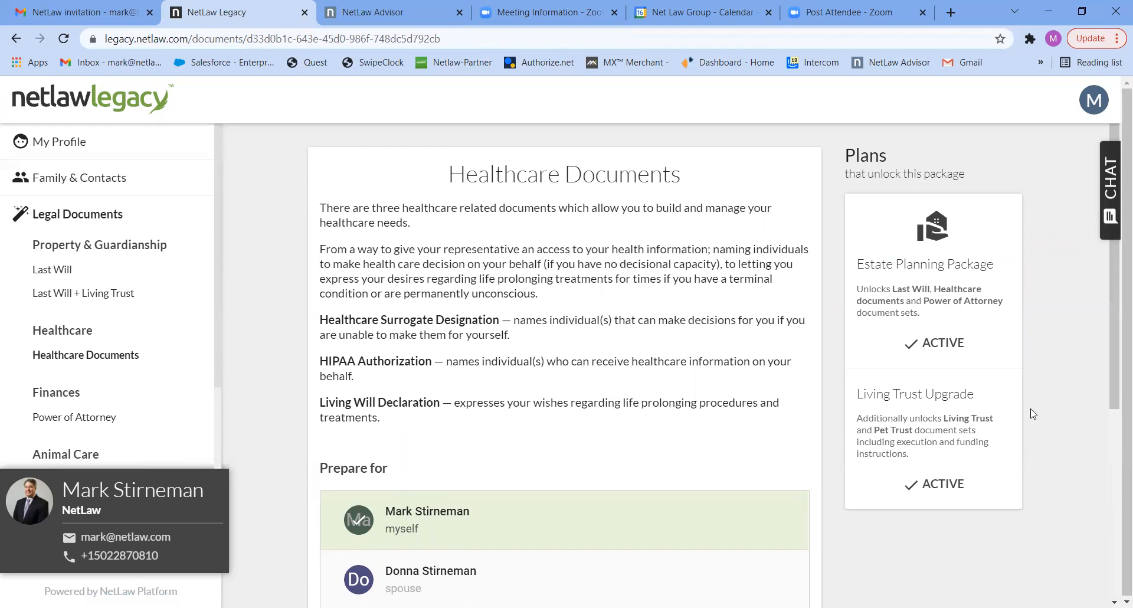
{"action": "left_click_drag", "start_coordinate": [1109, 369], "coordinate": [1113, 561]}
{"action": "left_click", "coordinate": [467, 376]}
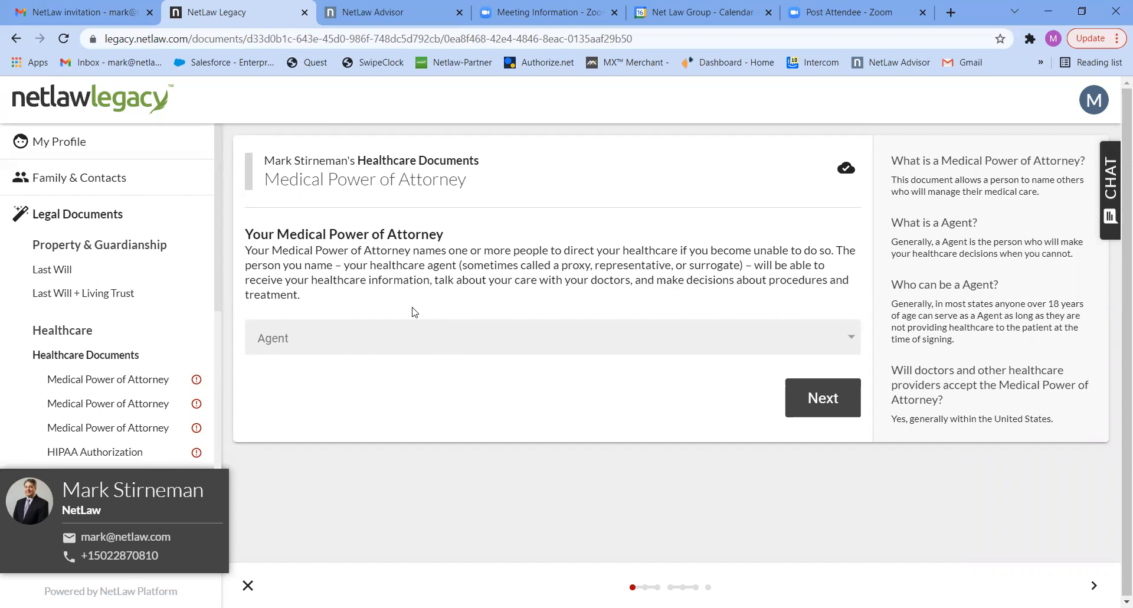
Name the spouse as the agent in the Medical Power of Attorney and continue to the successor agent question.
{"action": "left_click", "coordinate": [832, 348]}
{"action": "left_click", "coordinate": [833, 347]}
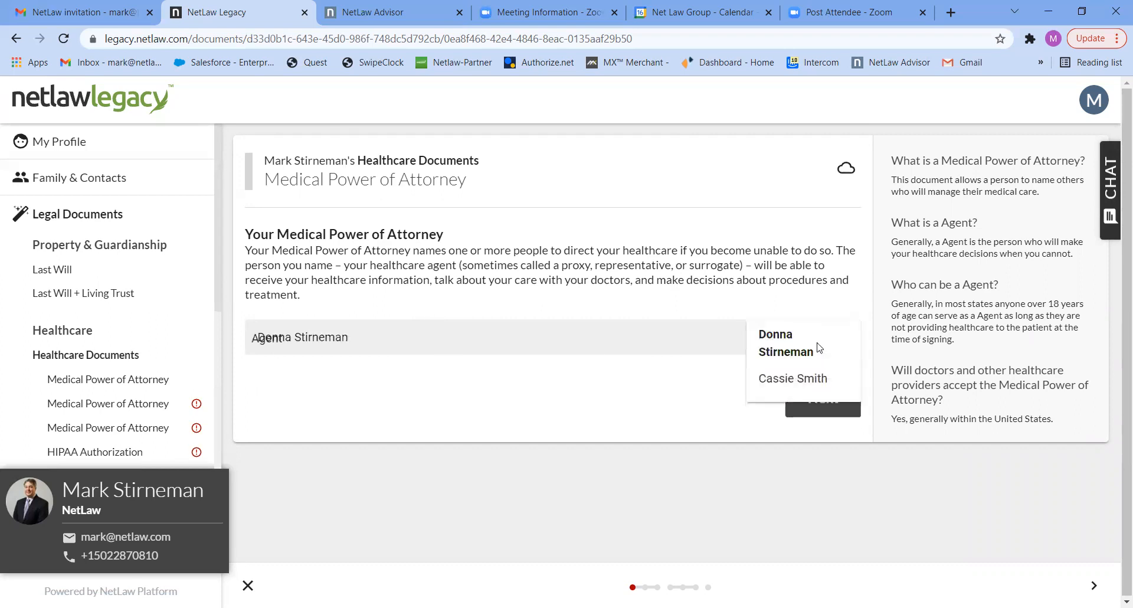
{"action": "left_click", "coordinate": [820, 398]}
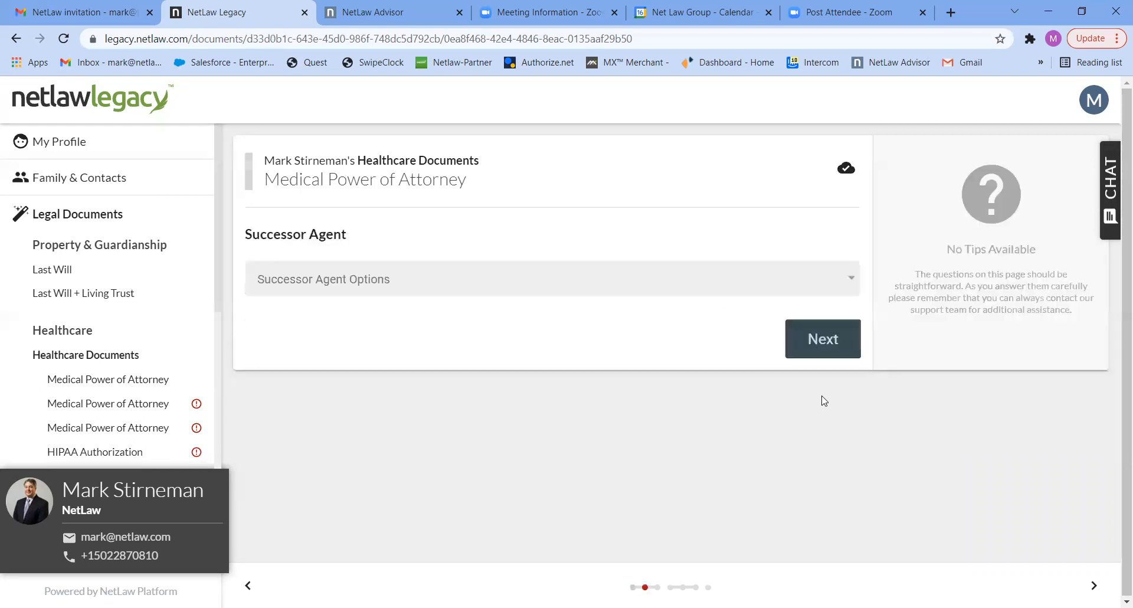
Set the medical successor agent option to One Successor, name the remaining contact as successor agent, and continue.
{"action": "left_click", "coordinate": [746, 282]}
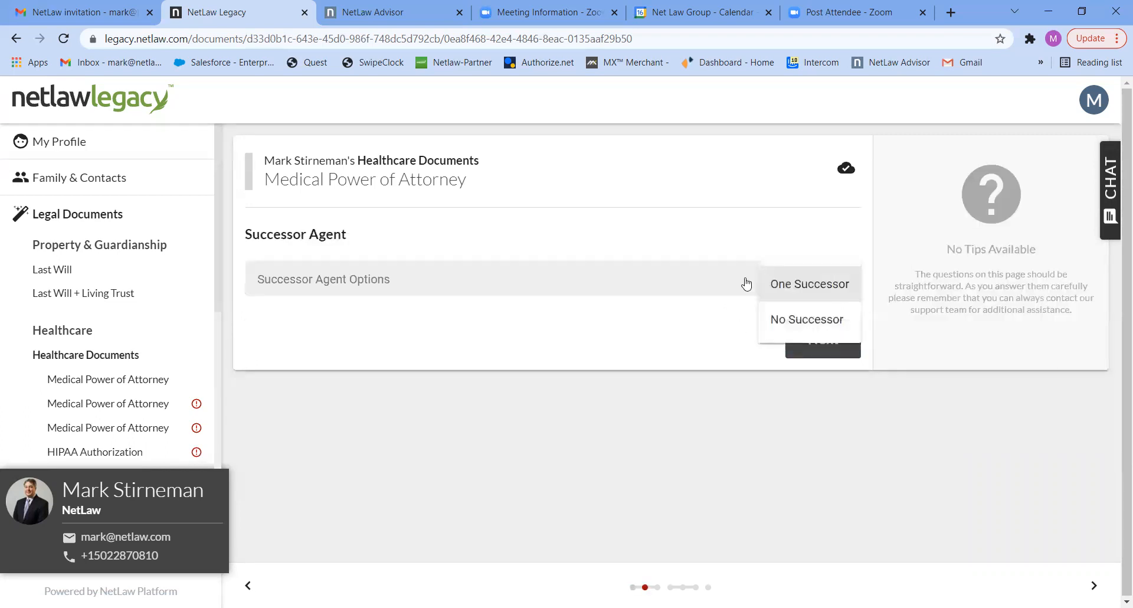
{"action": "left_click", "coordinate": [791, 287]}
{"action": "left_click", "coordinate": [799, 338]}
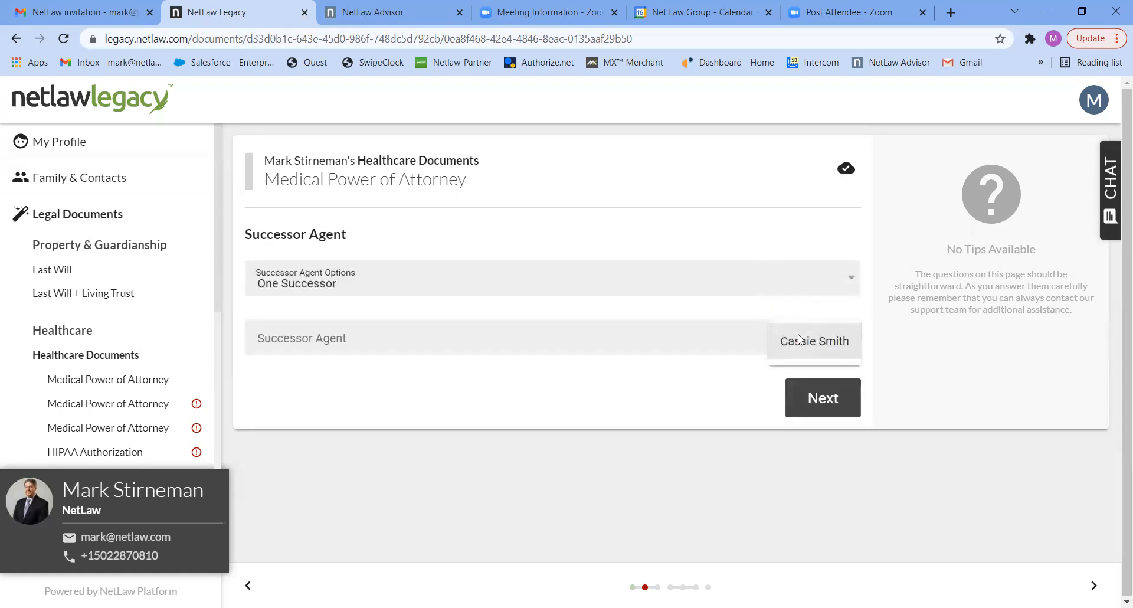
{"action": "left_click", "coordinate": [800, 341]}
{"action": "left_click", "coordinate": [814, 399]}
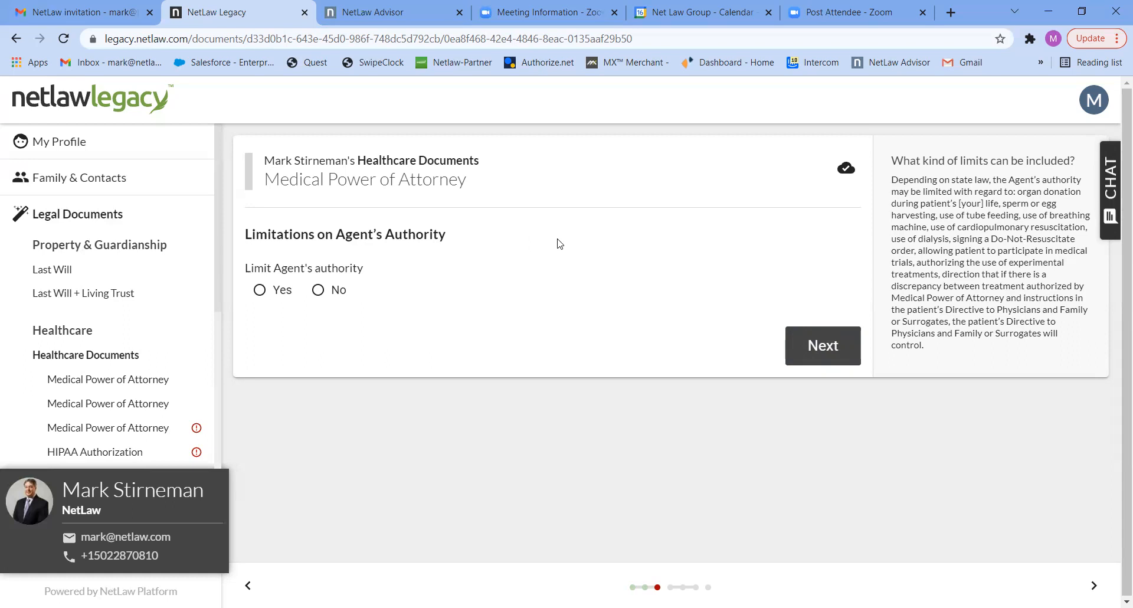
Answer No to limiting the medical agent's authority and continue to the HIPAA Authorization.
{"action": "left_click", "coordinate": [339, 291]}
{"action": "left_click", "coordinate": [795, 353]}
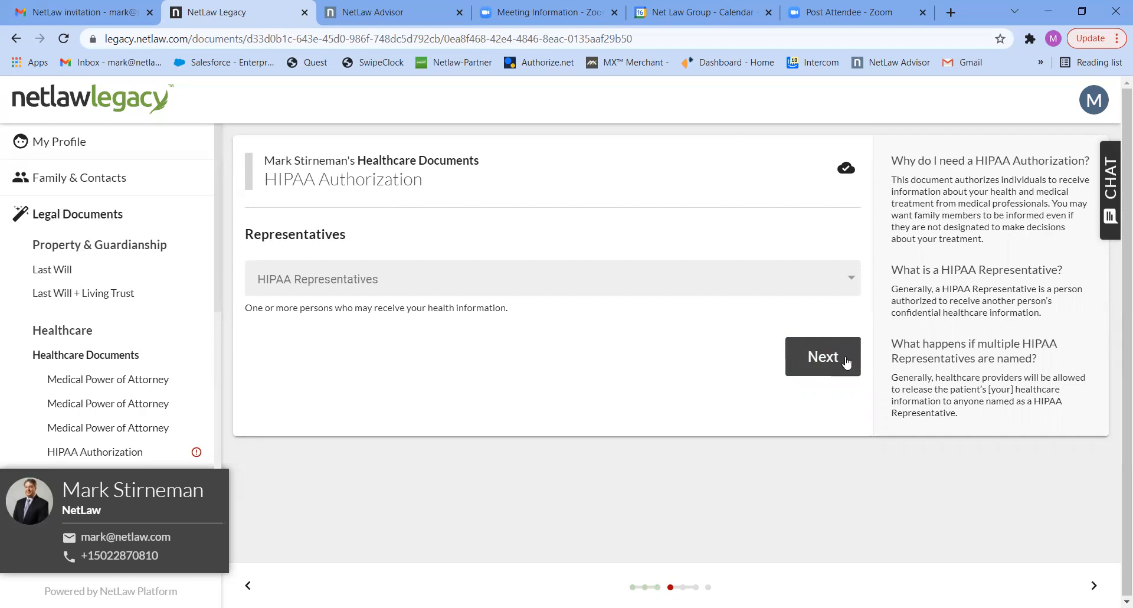
Name the spouse as the HIPAA representative and continue to the successor representatives.
{"action": "left_click", "coordinate": [812, 285]}
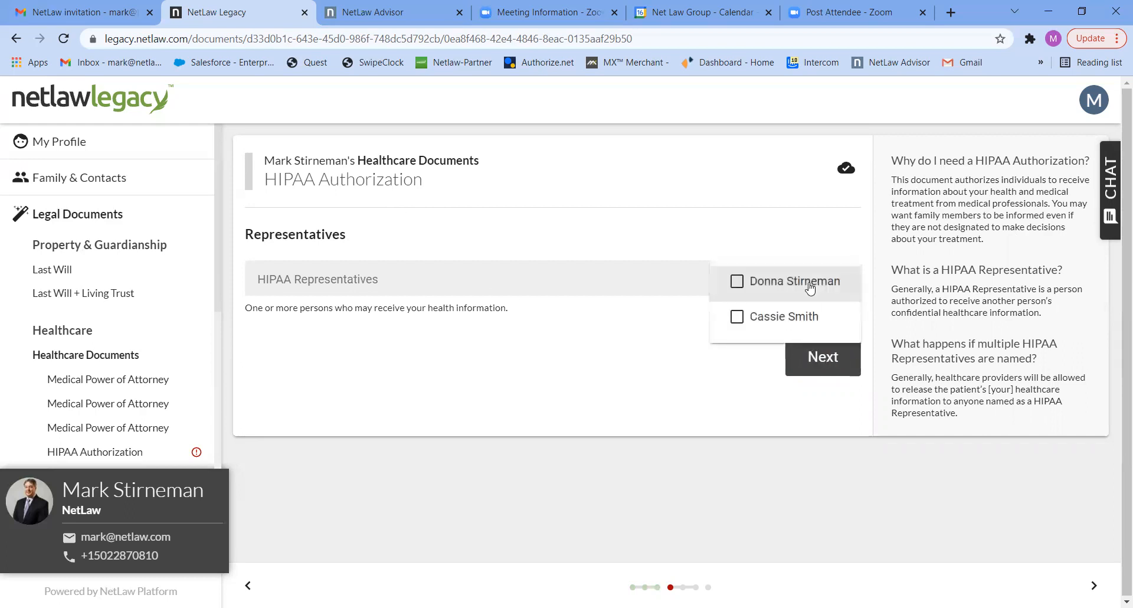
{"action": "left_click", "coordinate": [810, 283]}
{"action": "left_click", "coordinate": [814, 358]}
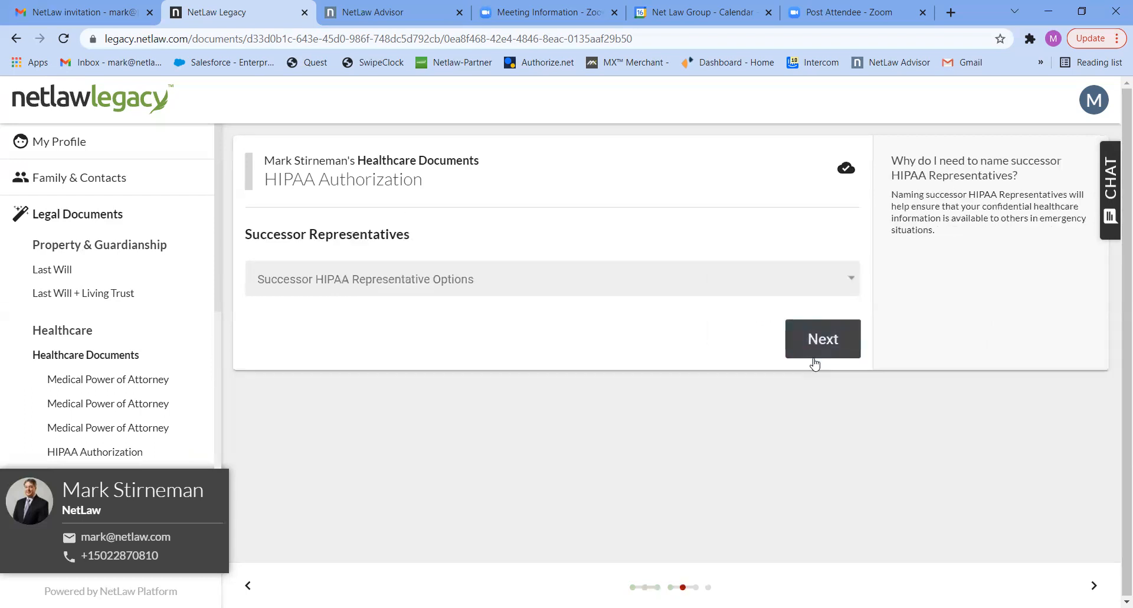
Choose One Successor for the HIPAA representative, name the remaining contact as successor, and continue.
{"action": "left_click", "coordinate": [728, 286]}
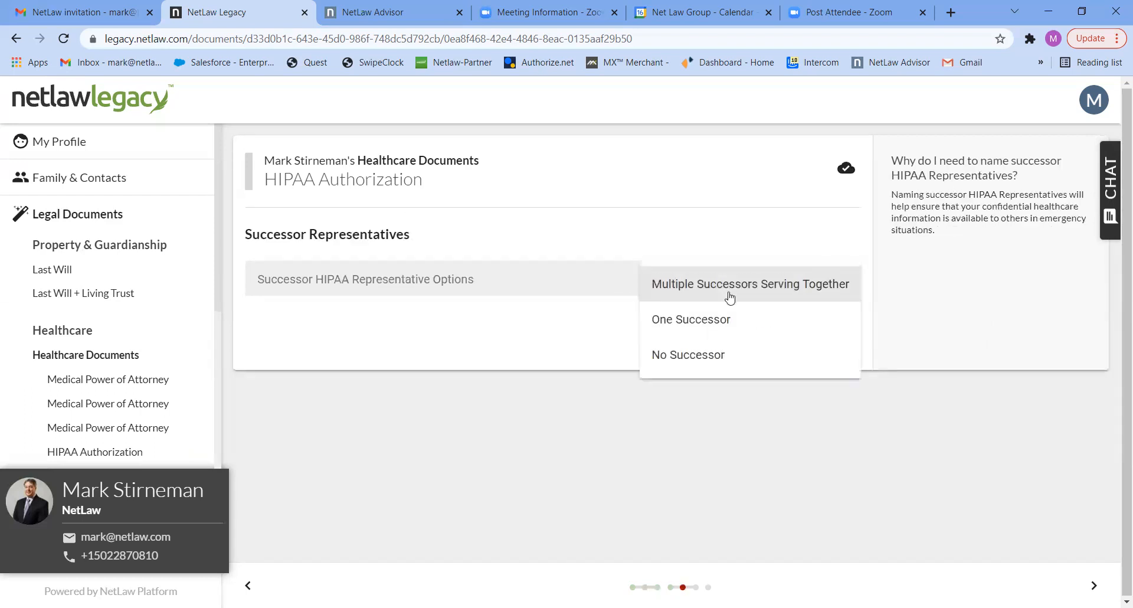
{"action": "left_click", "coordinate": [706, 324]}
{"action": "left_click", "coordinate": [742, 341]}
{"action": "left_click", "coordinate": [801, 346]}
{"action": "left_click", "coordinate": [814, 397]}
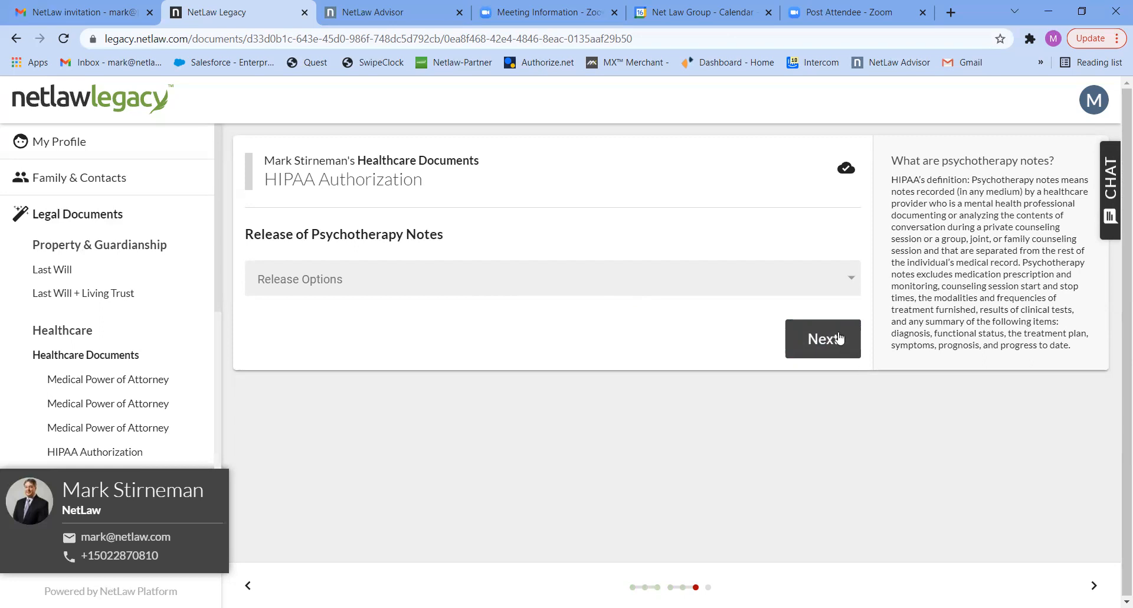
Set the psychotherapy notes release to "INCLUDE the disclosure of psychotherapy notes" and continue to the Directive to Physicians.
{"action": "left_click", "coordinate": [824, 279]}
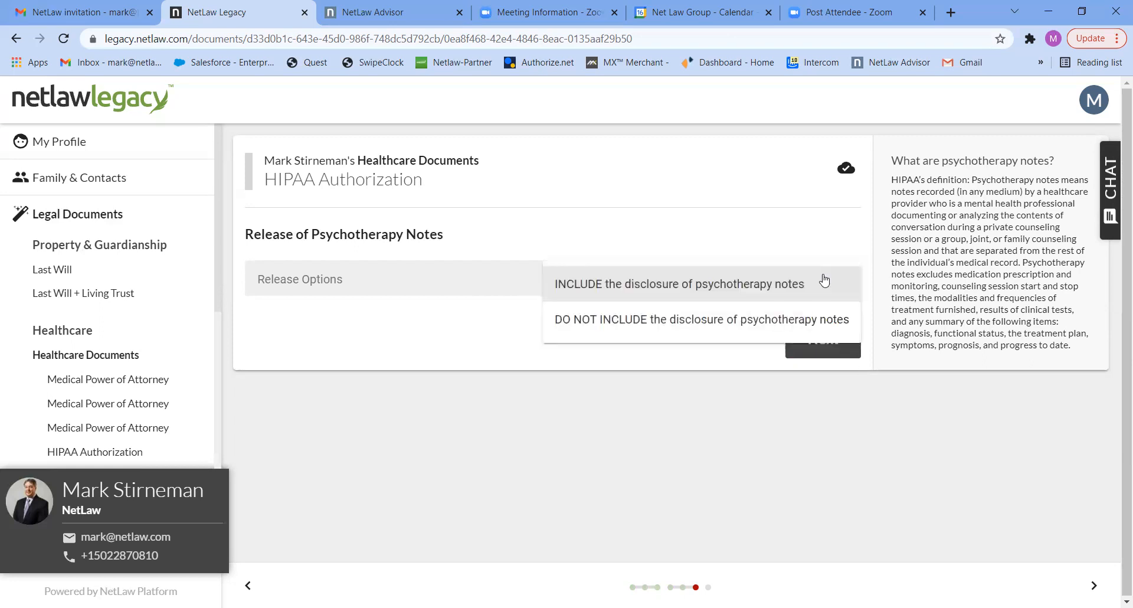
{"action": "left_click", "coordinate": [741, 284]}
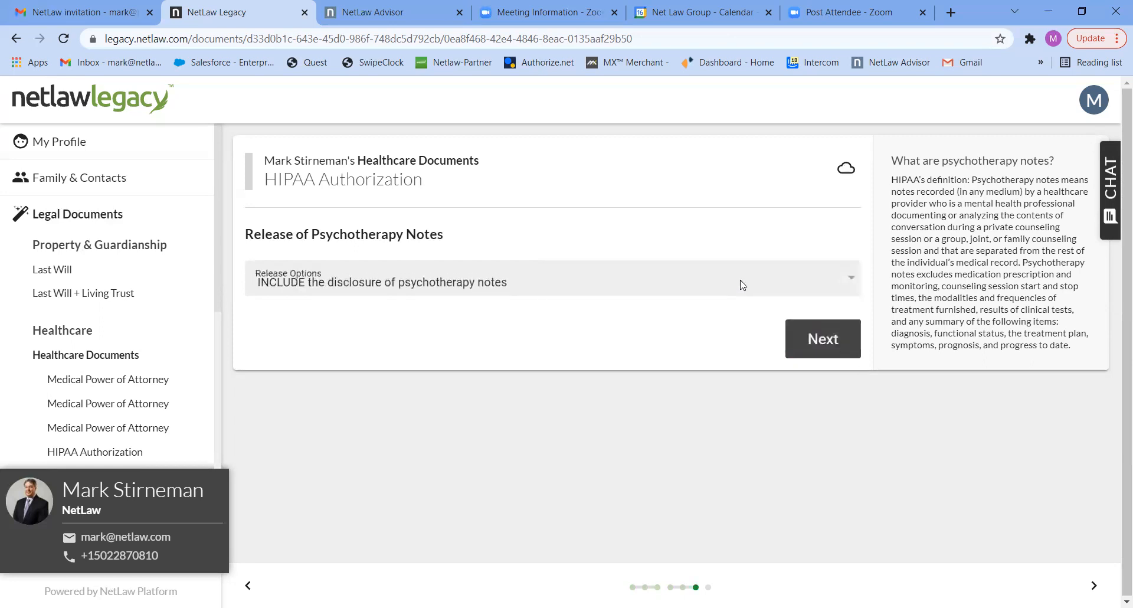
{"action": "left_click", "coordinate": [811, 345]}
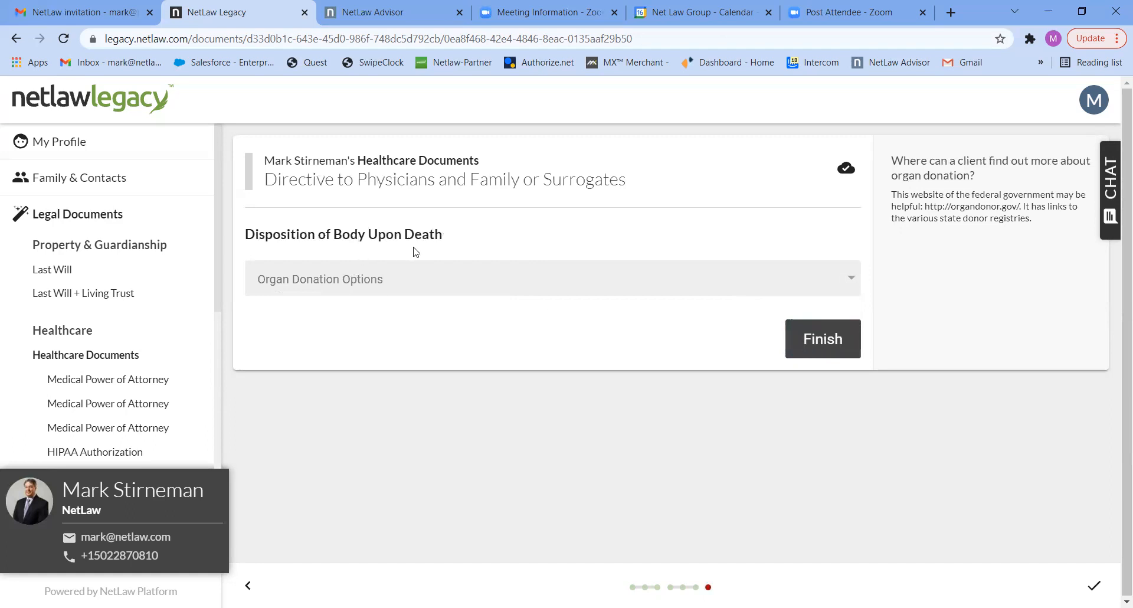
{"action": "left_click", "coordinate": [463, 279]}
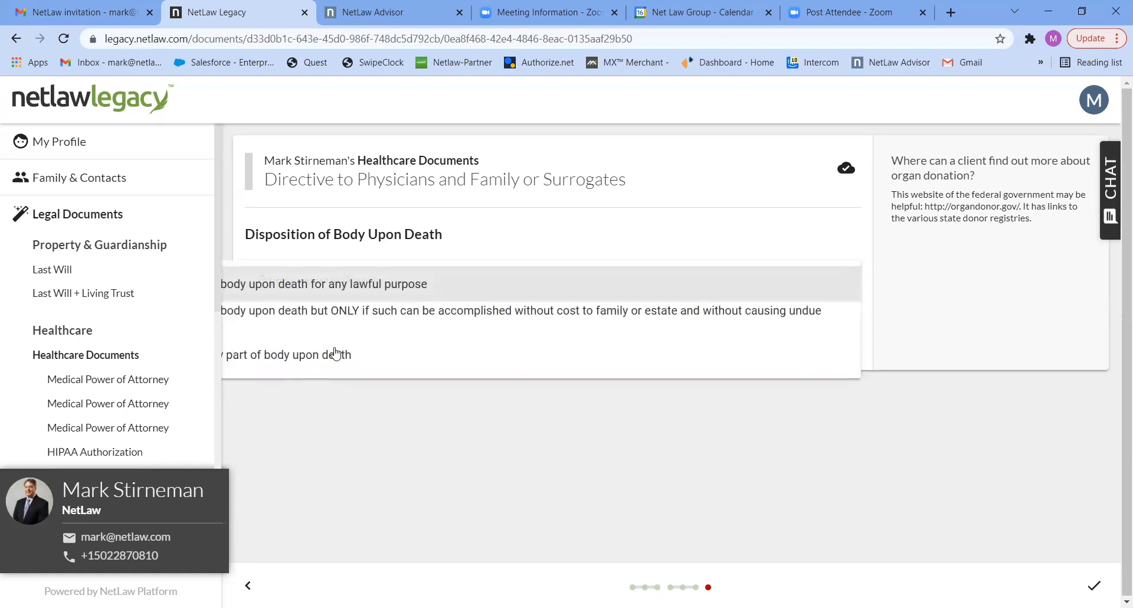
{"action": "left_click", "coordinate": [404, 292]}
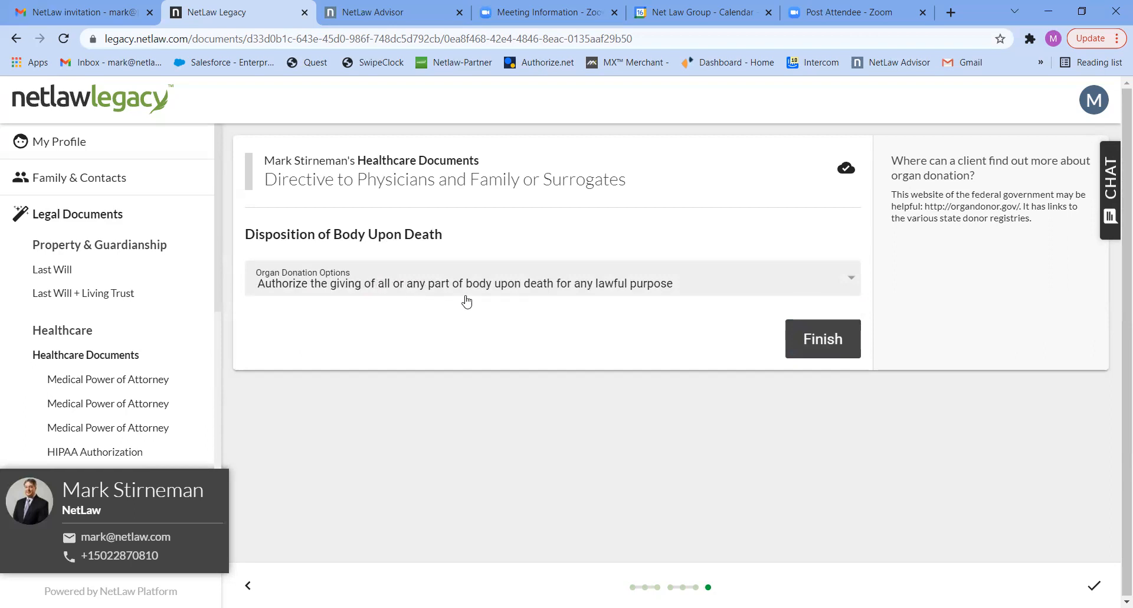
{"action": "left_click", "coordinate": [782, 288]}
{"action": "left_click", "coordinate": [678, 308]}
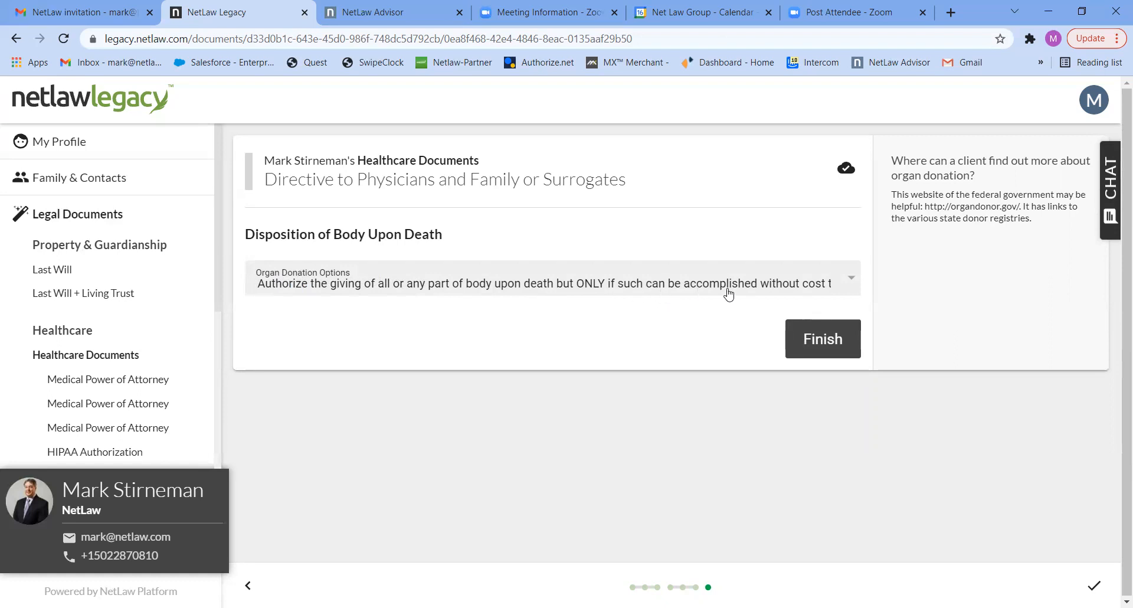
Set the organ donation option to "DO NOT authorize the giving of all or any part of body upon death" and finish the Healthcare Documents.
{"action": "left_click", "coordinate": [844, 285]}
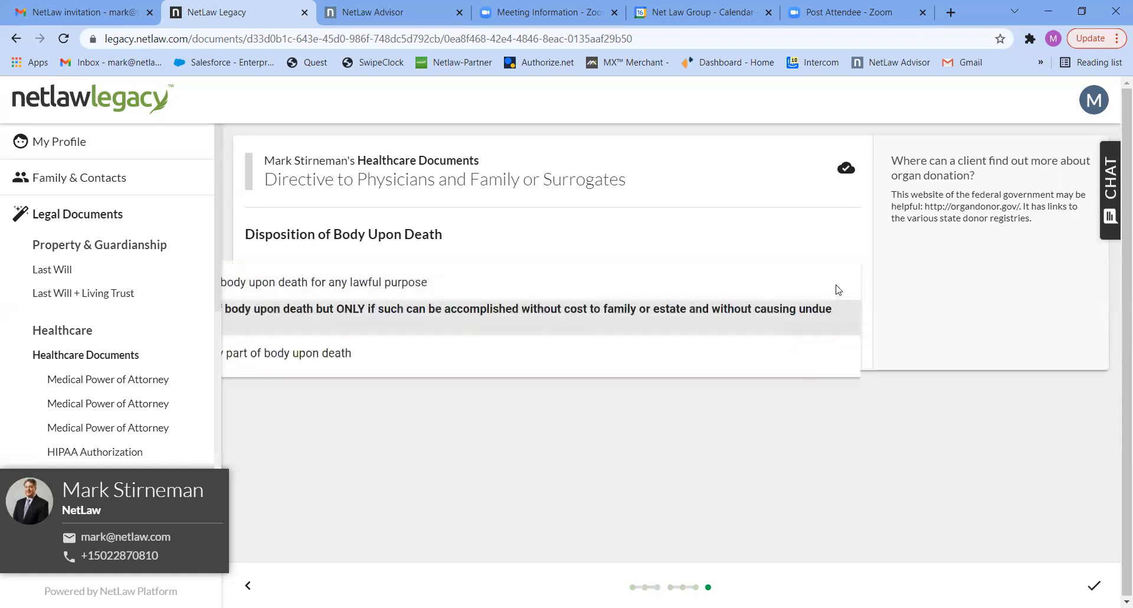
{"action": "left_click", "coordinate": [389, 355]}
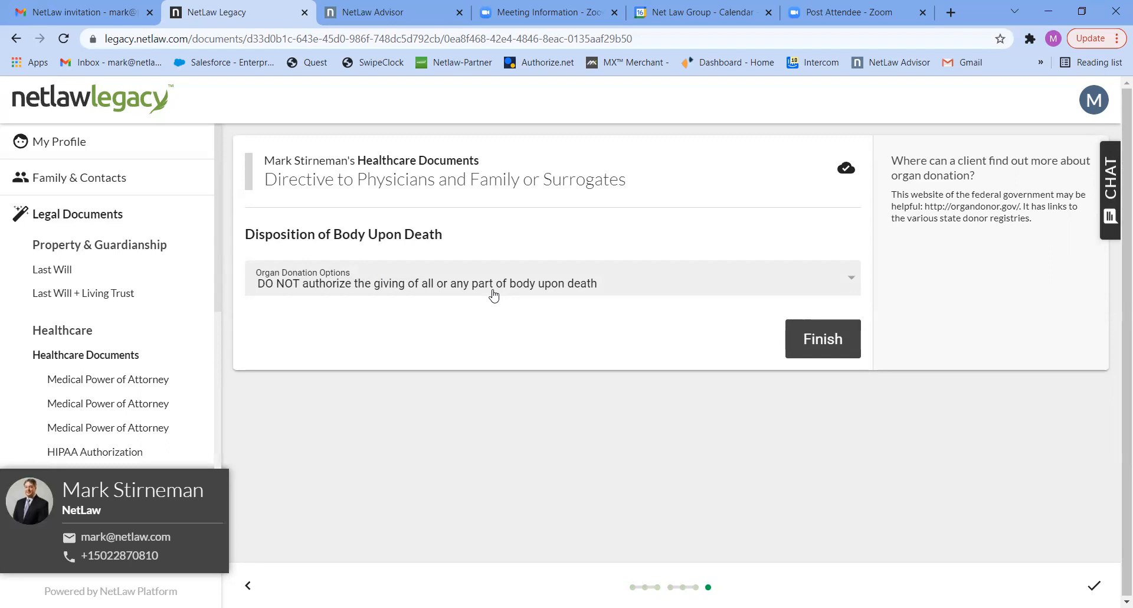
{"action": "left_click", "coordinate": [818, 345]}
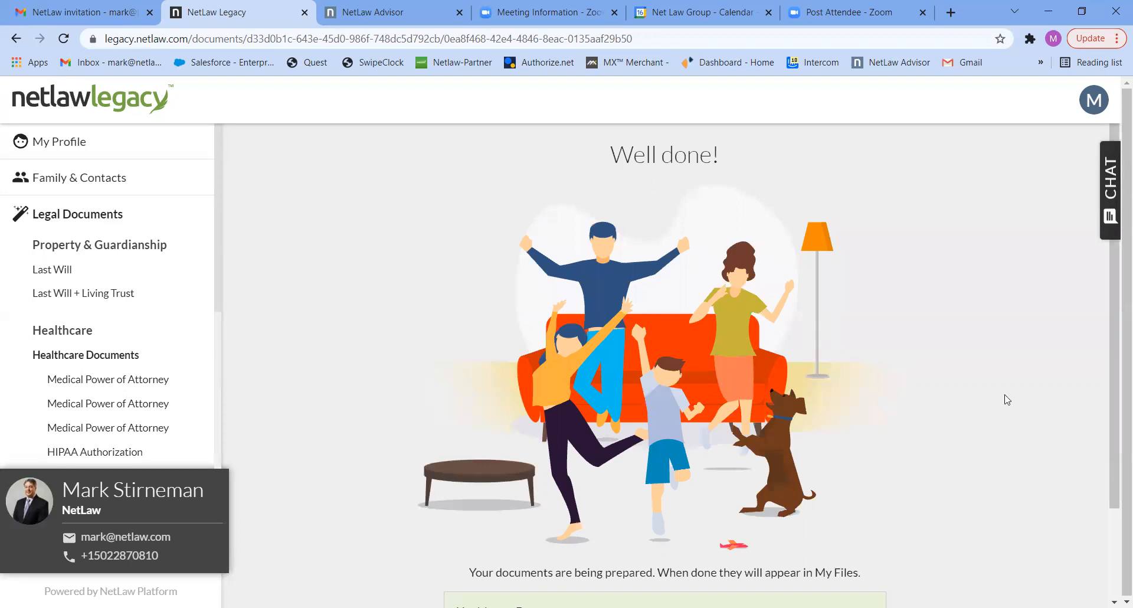
Go on to the legal documents and start the financial Power of Attorney questionnaire prepared for myself.
{"action": "left_click_drag", "start_coordinate": [1113, 426], "coordinate": [1114, 529]}
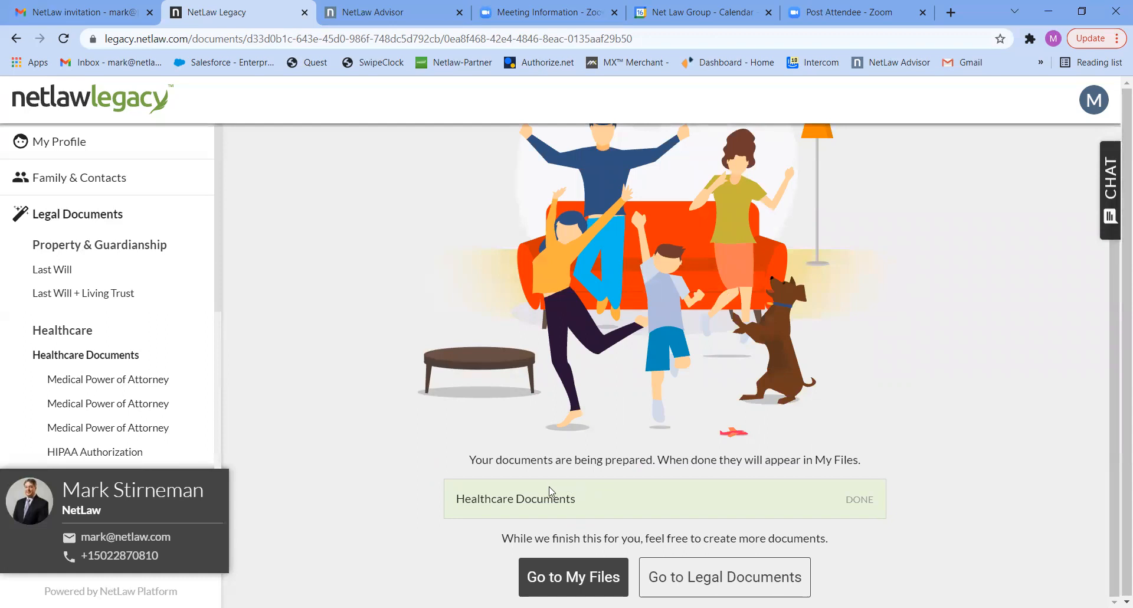
{"action": "left_click", "coordinate": [701, 581]}
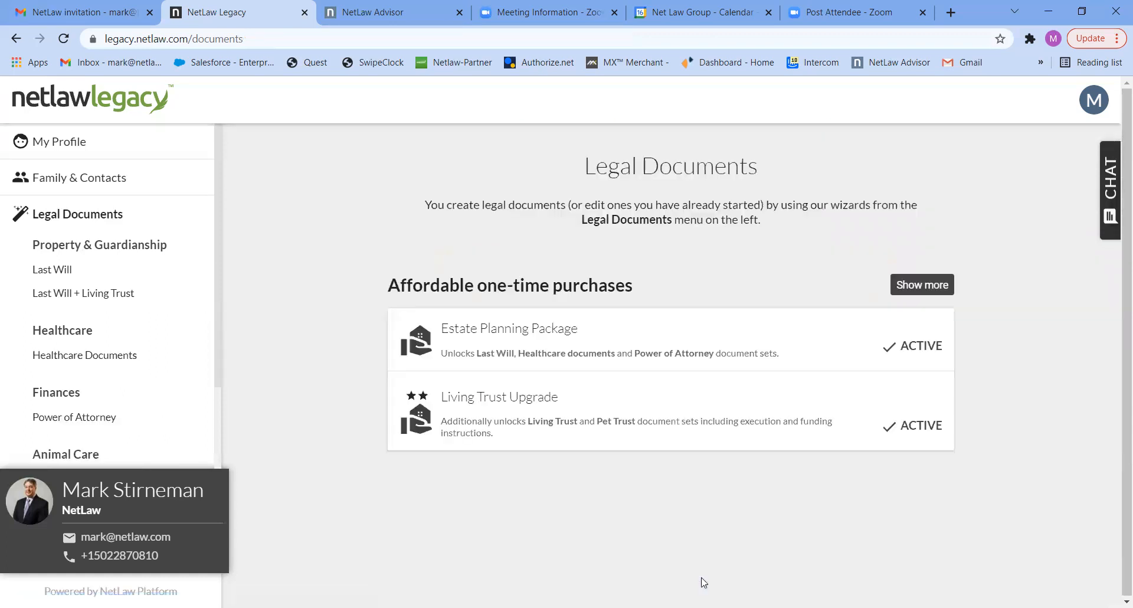
{"action": "left_click", "coordinate": [98, 418]}
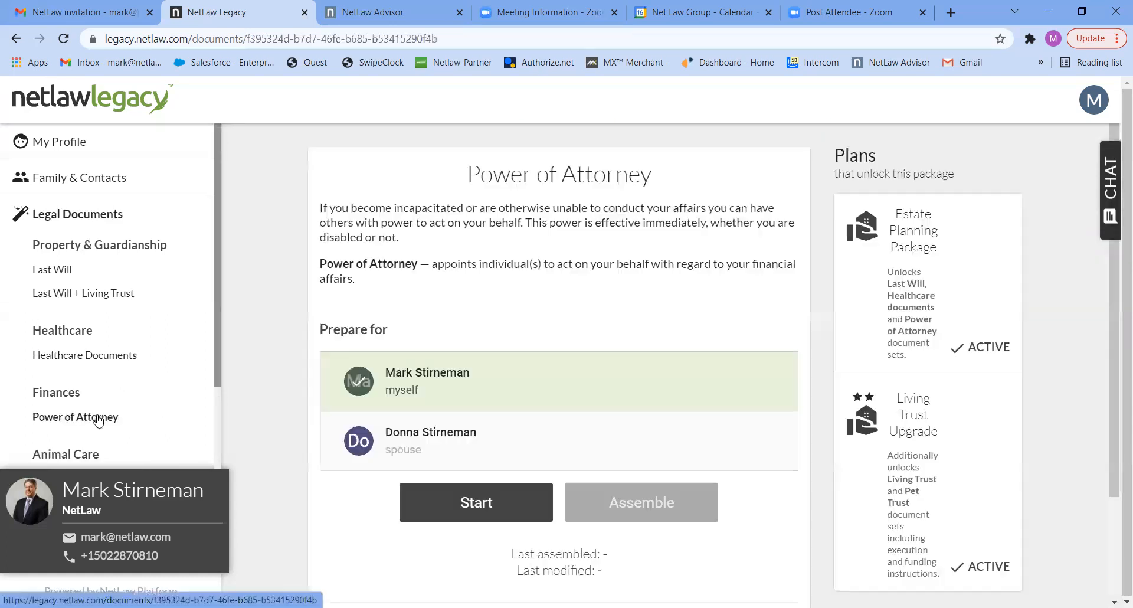
{"action": "left_click", "coordinate": [495, 503]}
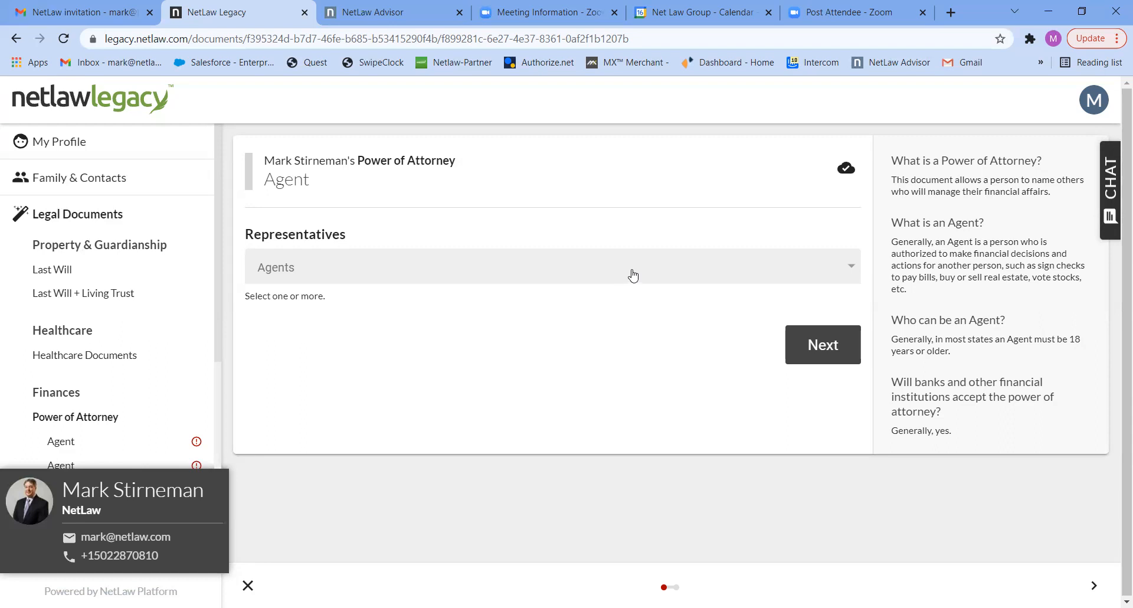
Name the spouse as the agent in the financial Power of Attorney and continue to Successor Representatives.
{"action": "left_click", "coordinate": [699, 277]}
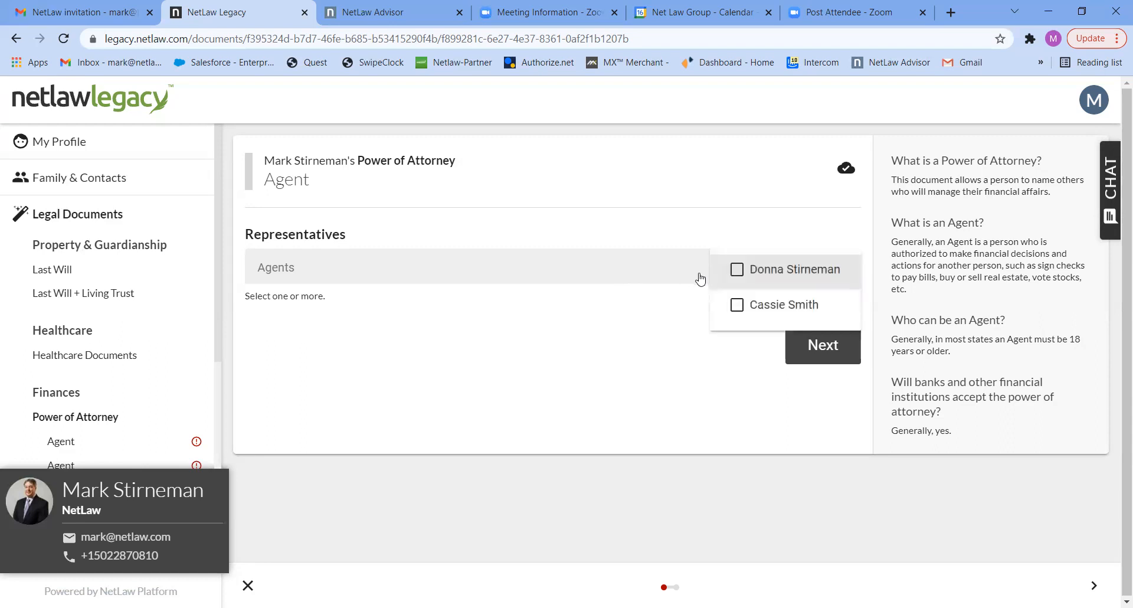
{"action": "left_click", "coordinate": [735, 270]}
{"action": "left_click", "coordinate": [814, 354]}
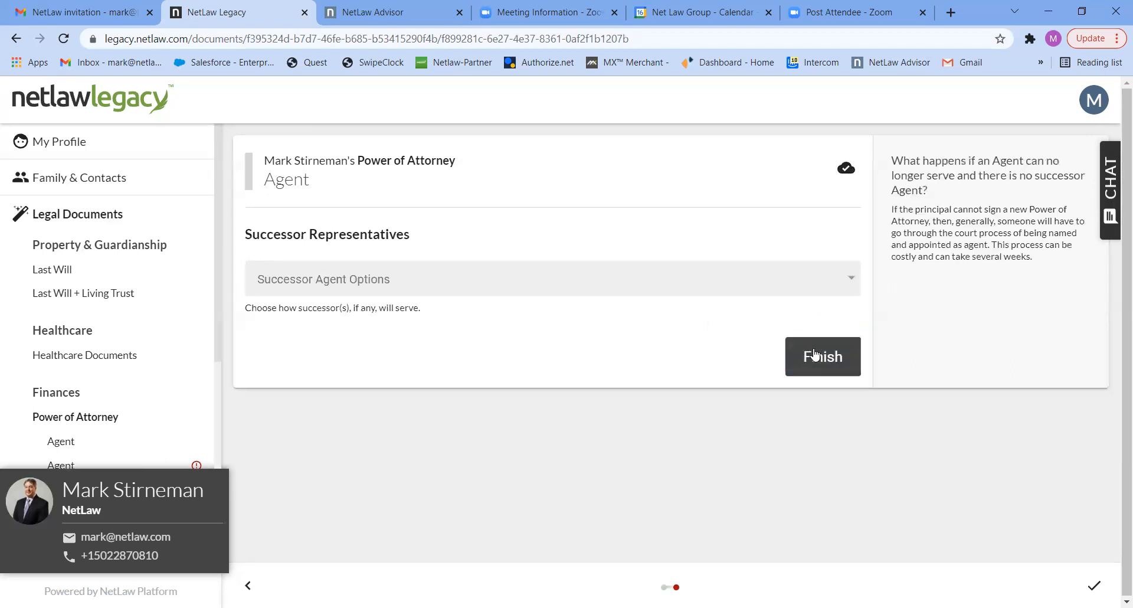
Choose One Successor for the financial agent, name the remaining contact as successor, and finish the Power of Attorney questionnaire.
{"action": "left_click", "coordinate": [777, 285]}
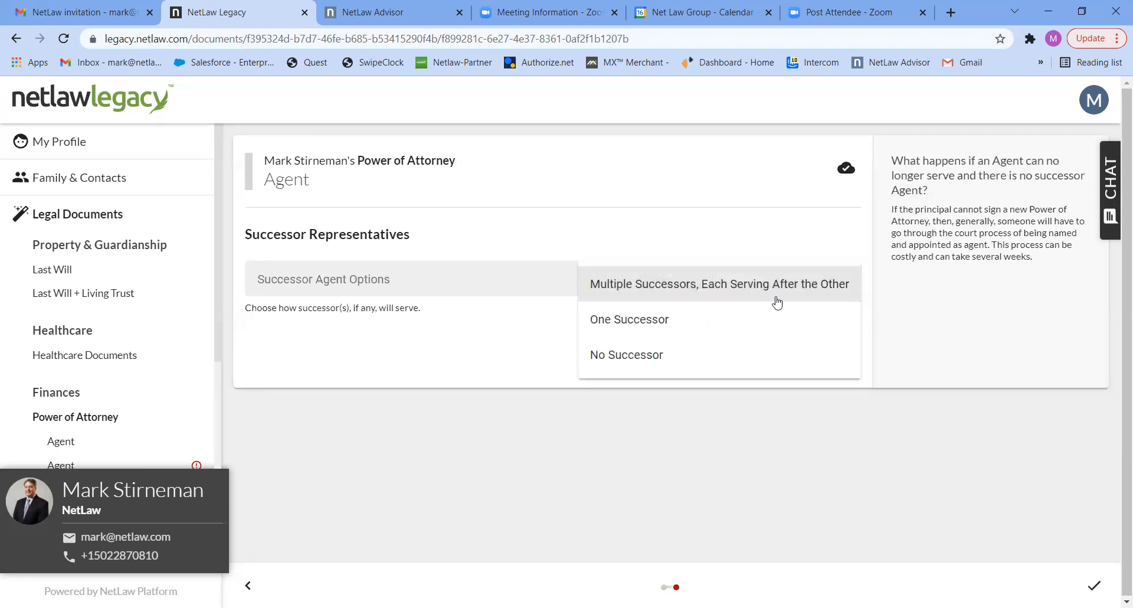
{"action": "left_click", "coordinate": [739, 319]}
{"action": "left_click", "coordinate": [789, 355]}
{"action": "left_click", "coordinate": [791, 362]}
{"action": "left_click", "coordinate": [816, 421]}
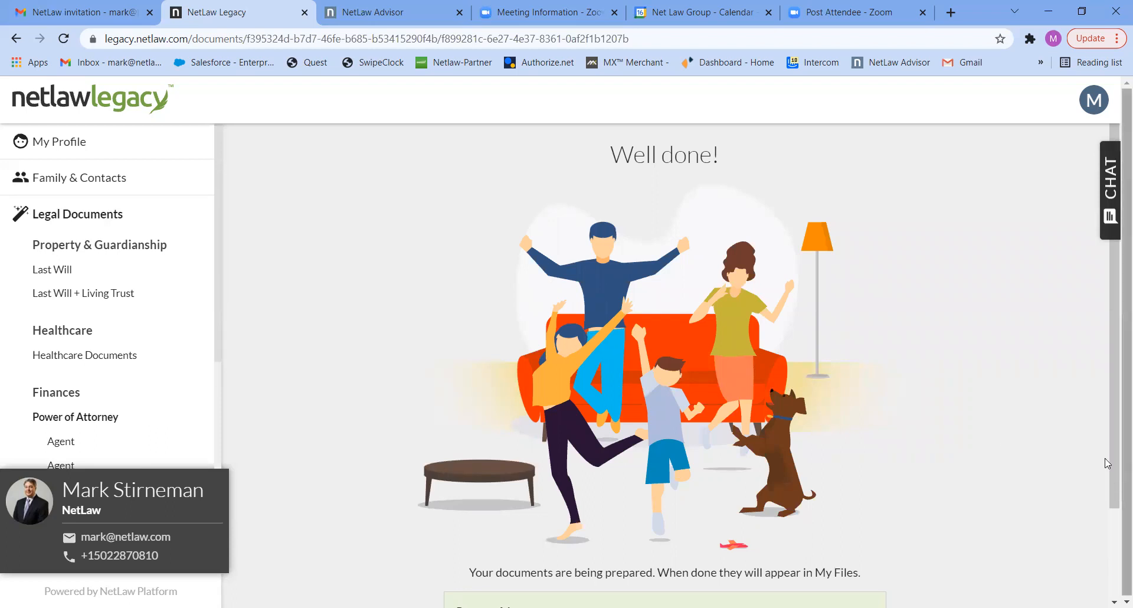
Start the Last Will questionnaire prepared for the spouse.
{"action": "scroll", "coordinate": [1103, 454], "scroll_direction": "down", "scroll_amount": 2}
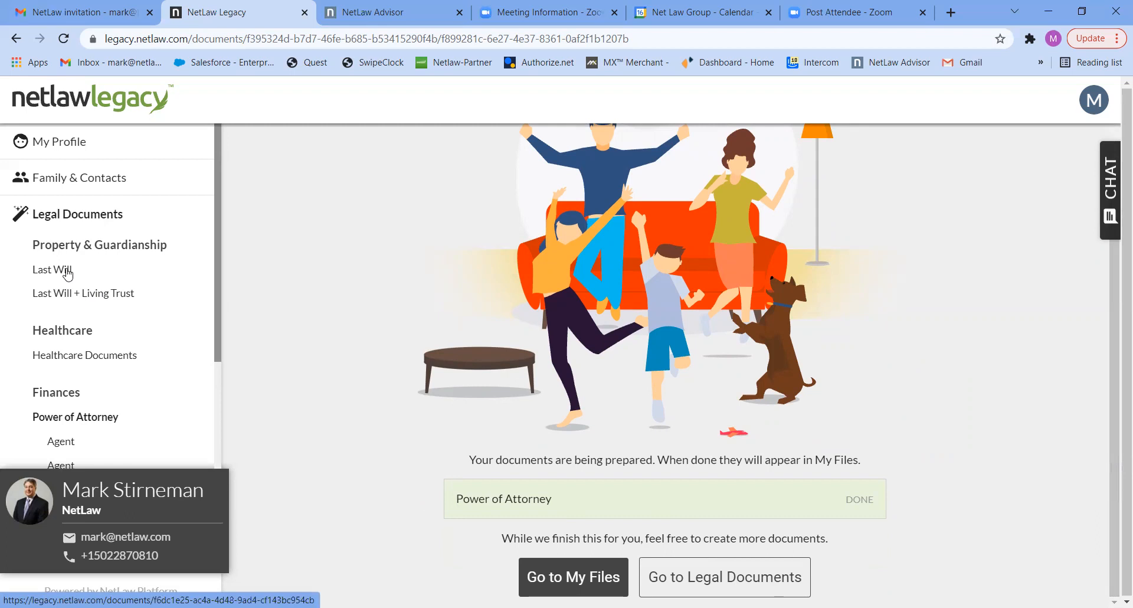
{"action": "left_click", "coordinate": [68, 272]}
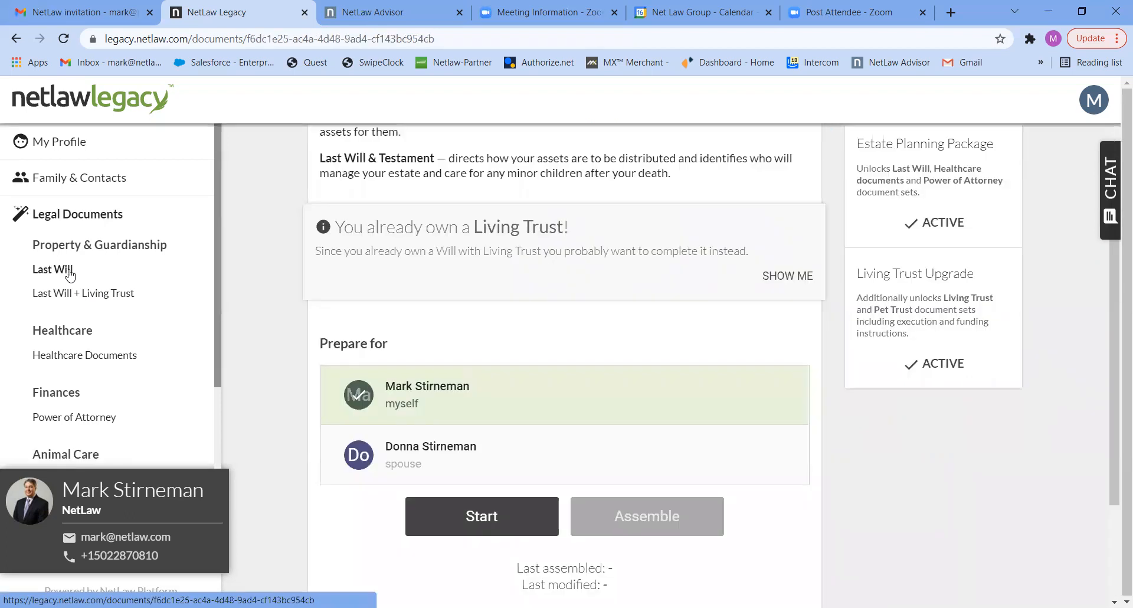
{"action": "left_click", "coordinate": [399, 455]}
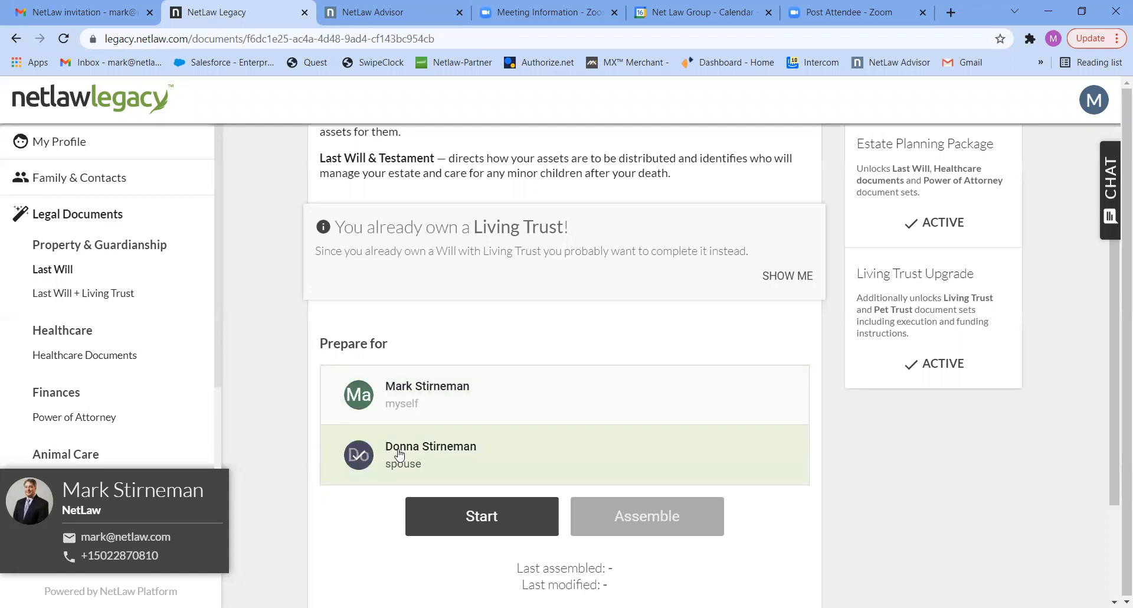
{"action": "left_click", "coordinate": [491, 515]}
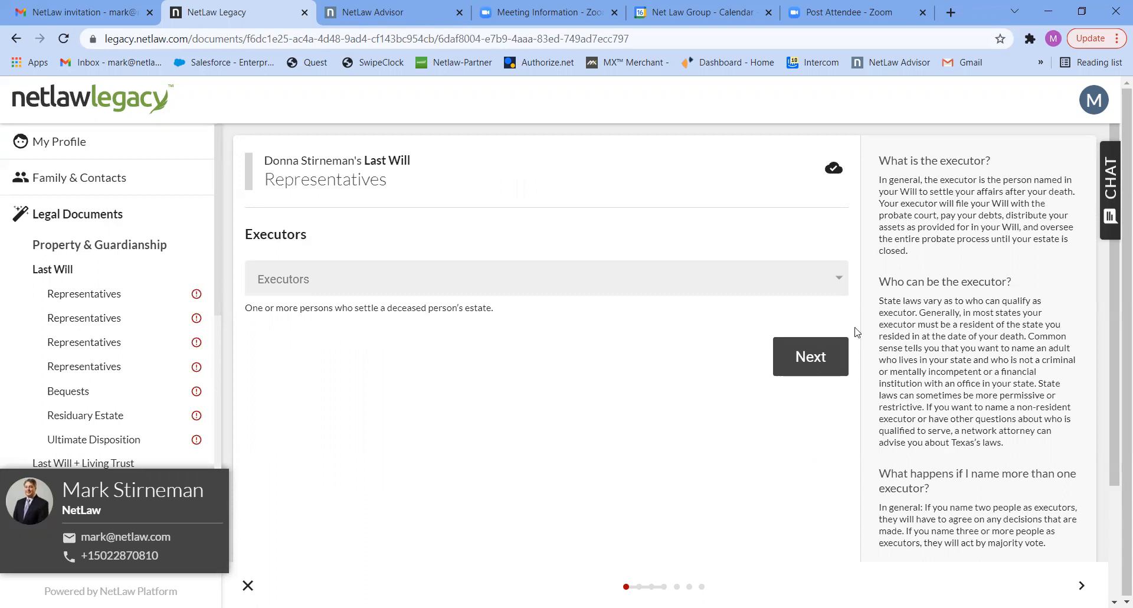
Name the spouse's husband as the executor in the Last Will and continue to Successor Executors.
{"action": "left_click", "coordinate": [771, 277]}
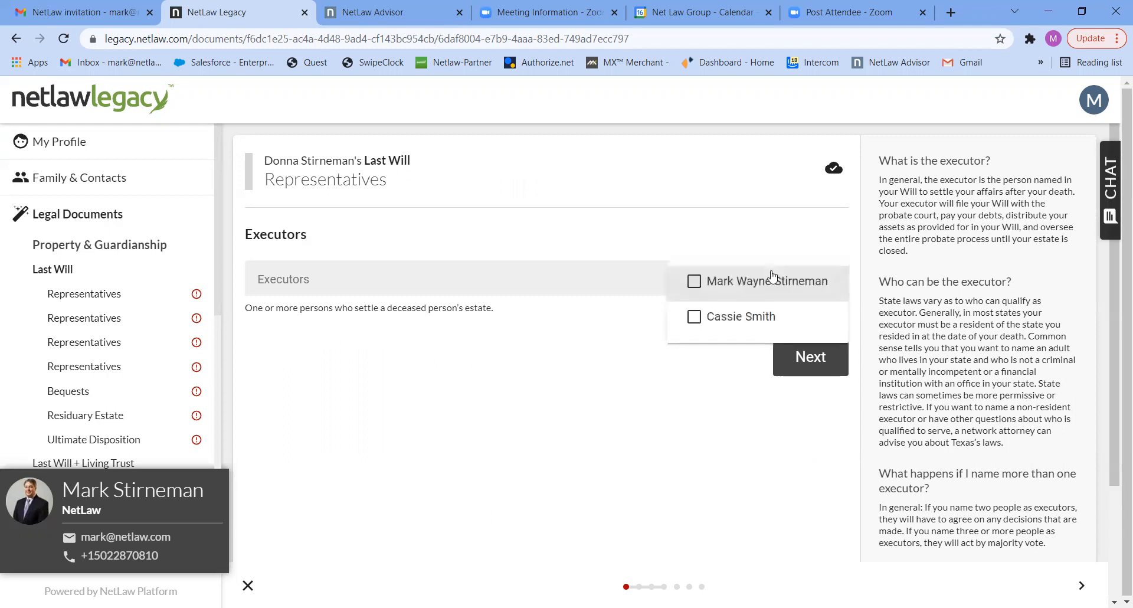
{"action": "left_click", "coordinate": [694, 282]}
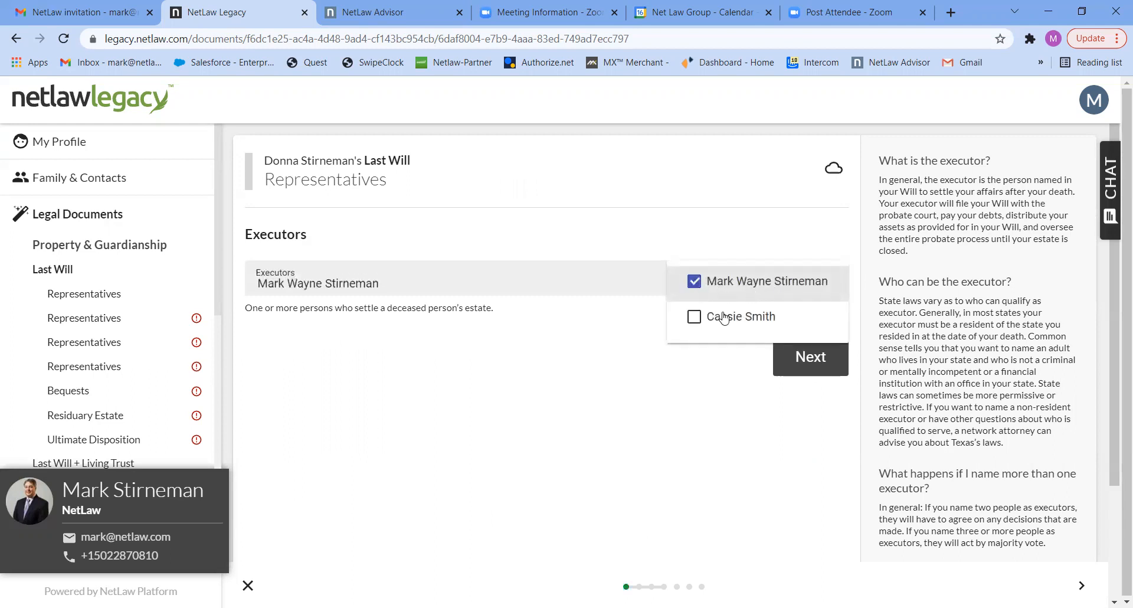
{"action": "left_click", "coordinate": [807, 359]}
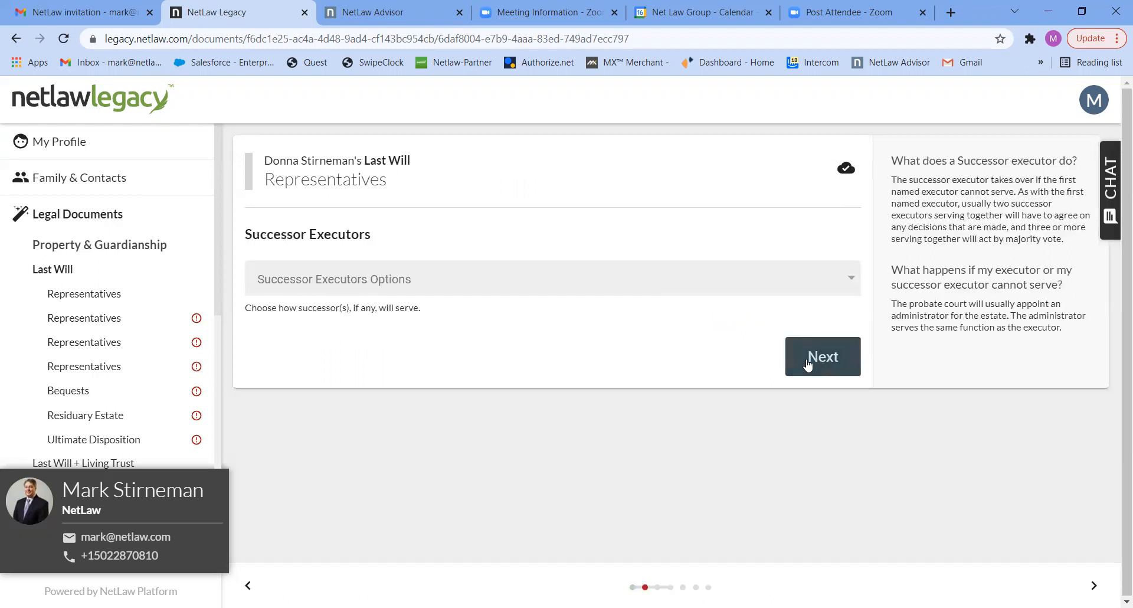
Choose One Successor for the executor, name the remaining contact as successor executor, and continue to Guardianship of Minor Children.
{"action": "left_click", "coordinate": [691, 280]}
{"action": "left_click", "coordinate": [677, 357]}
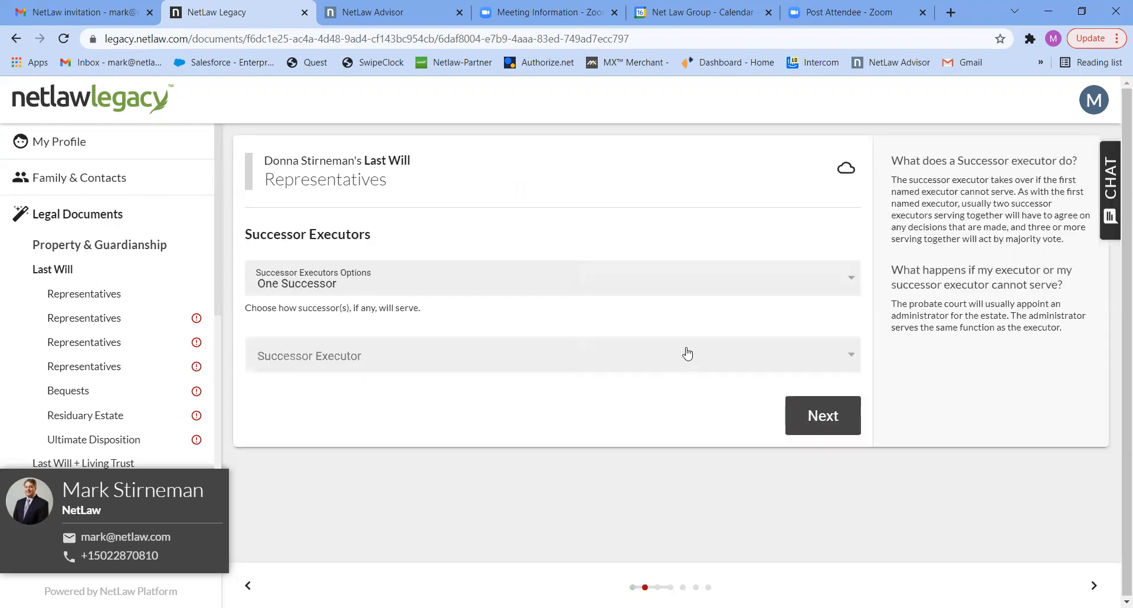
{"action": "left_click", "coordinate": [697, 348]}
{"action": "left_click", "coordinate": [784, 367]}
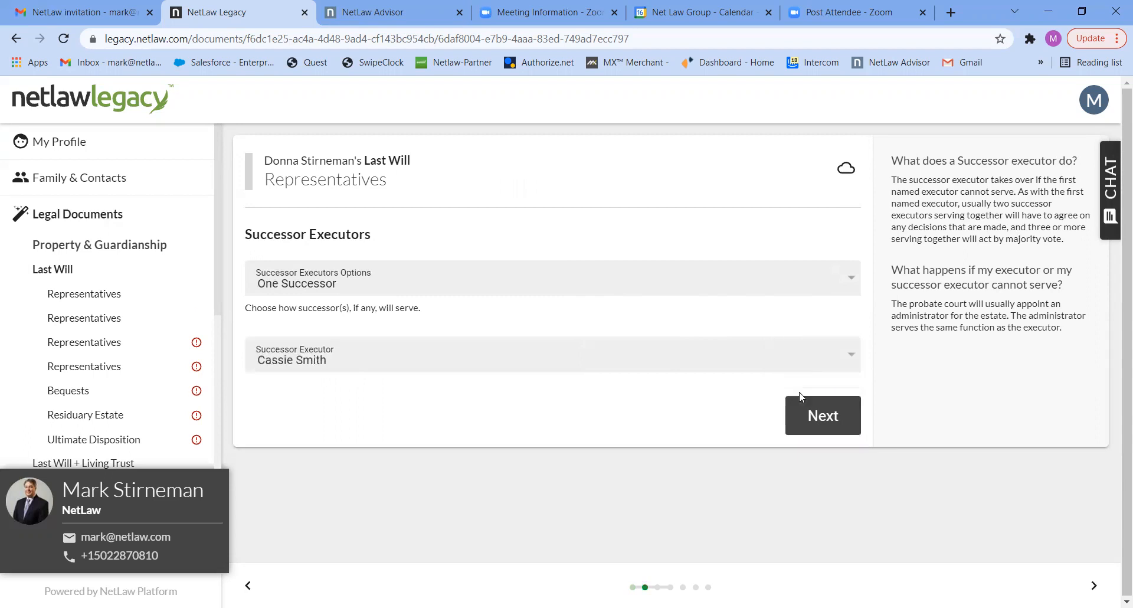
{"action": "left_click", "coordinate": [823, 420]}
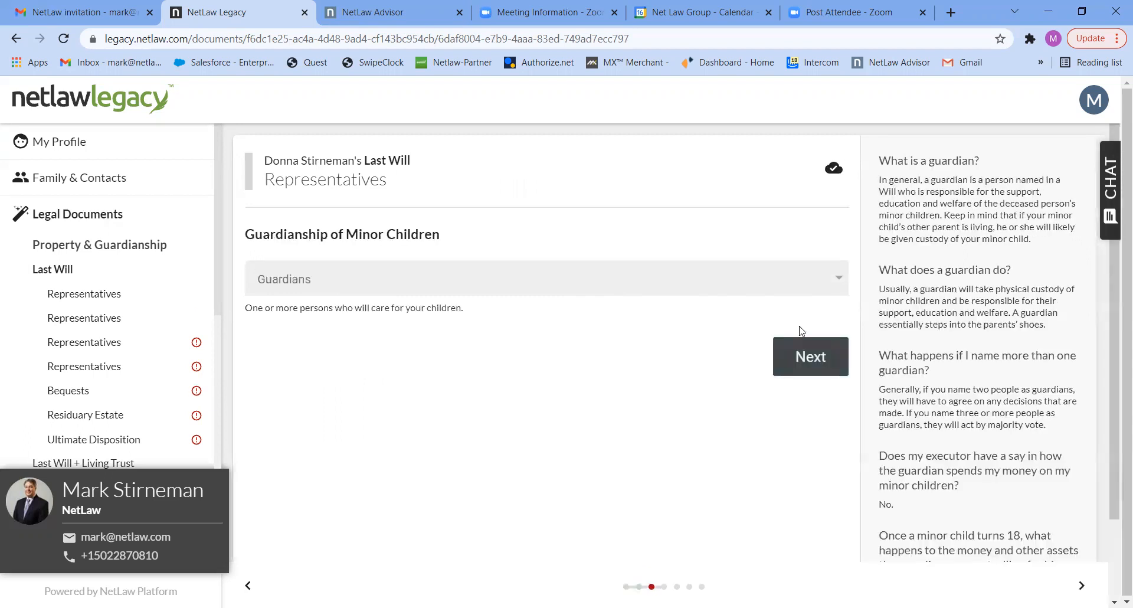
Name the only available contact as guardian of the minor children and choose No Successor for the guardian.
{"action": "left_click", "coordinate": [803, 287]}
{"action": "left_click", "coordinate": [803, 288]}
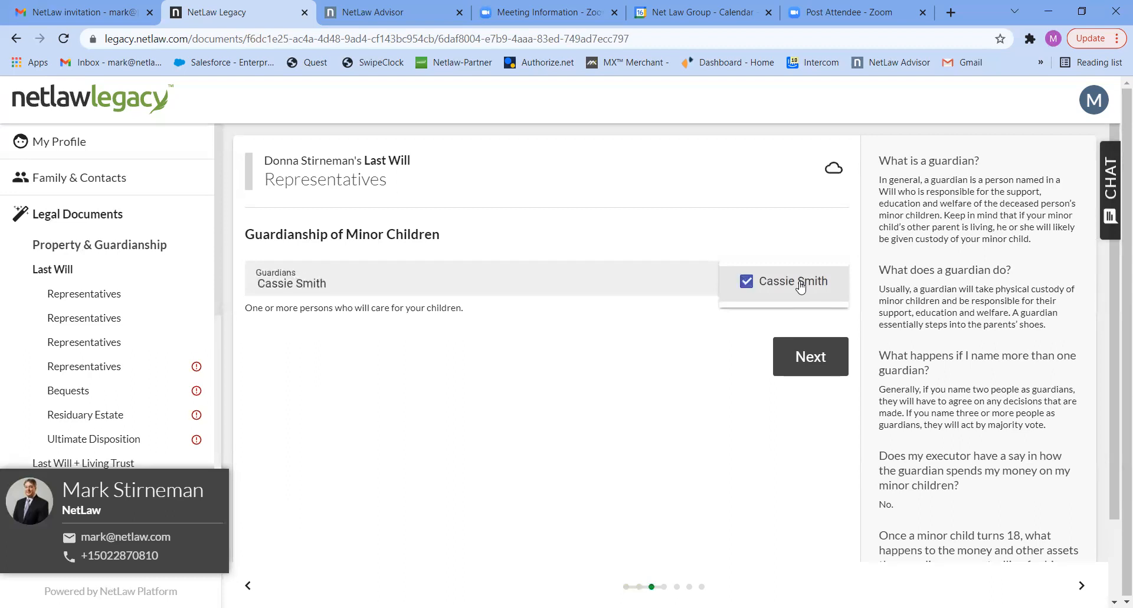
{"action": "left_click", "coordinate": [804, 360]}
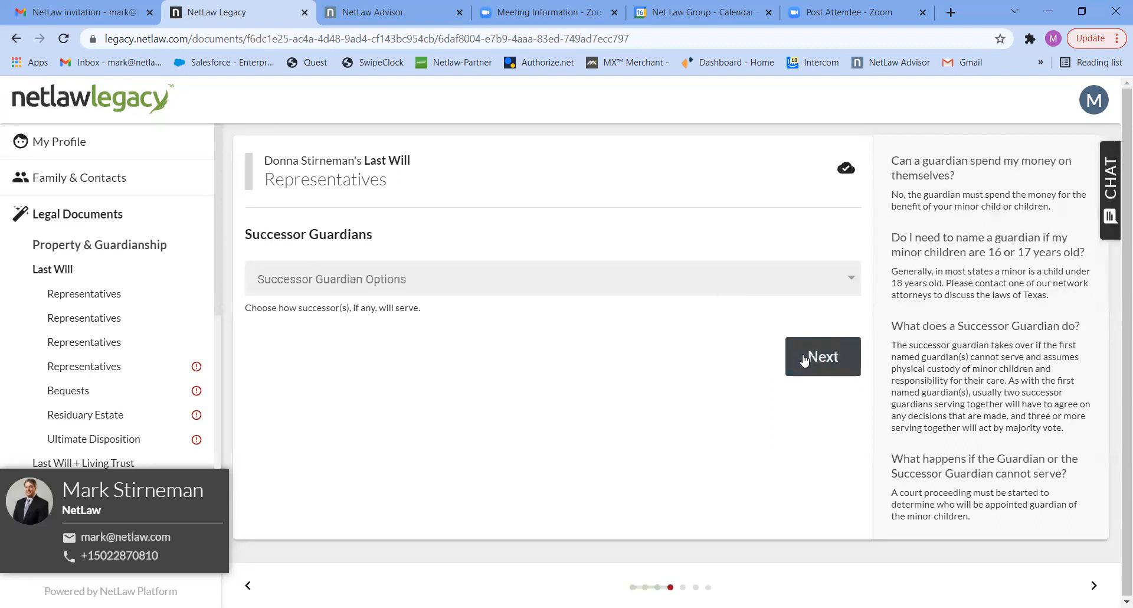
{"action": "left_click", "coordinate": [806, 291]}
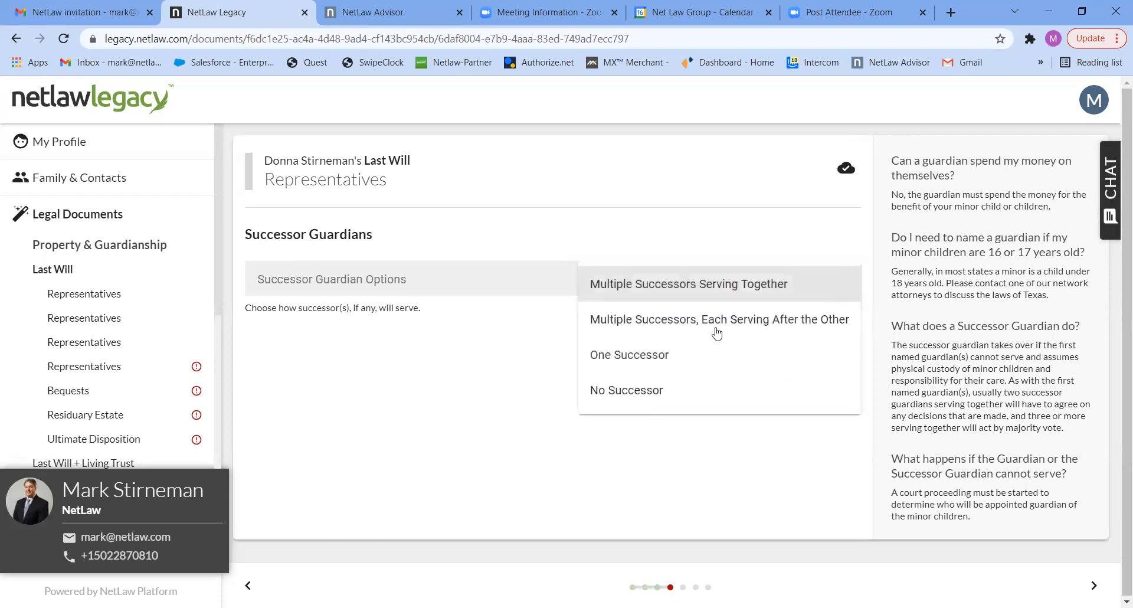
{"action": "left_click", "coordinate": [643, 397]}
{"action": "left_click", "coordinate": [824, 359]}
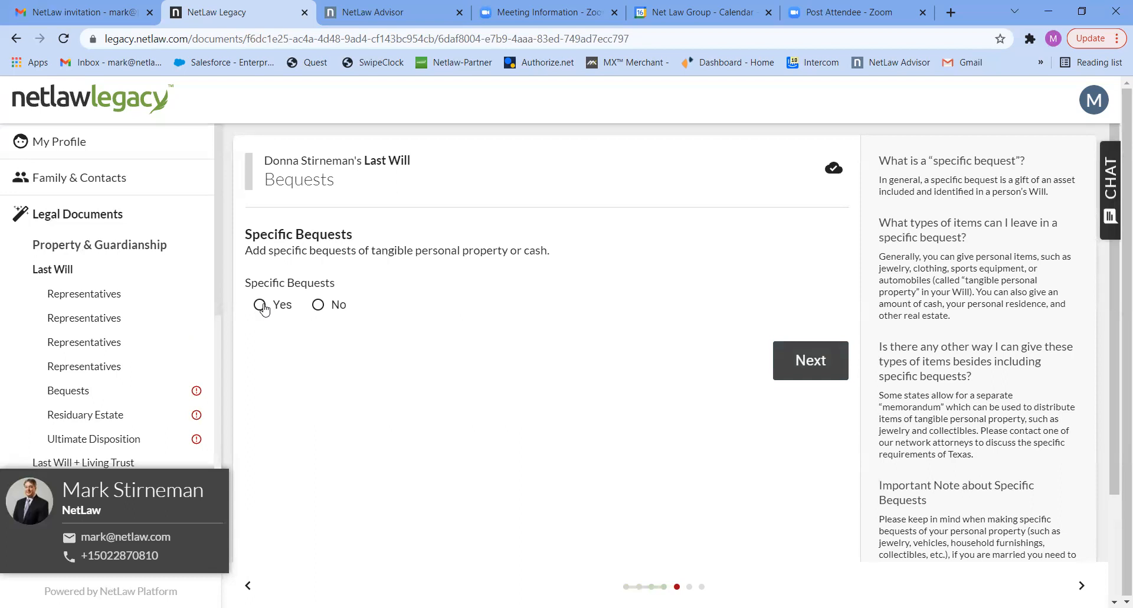
Decline specific bequests and distribute the residuary estate as "All to my spouse if surviving, if not, to my children".
{"action": "left_click", "coordinate": [319, 305]}
{"action": "left_click", "coordinate": [788, 359]}
{"action": "left_click", "coordinate": [785, 275]}
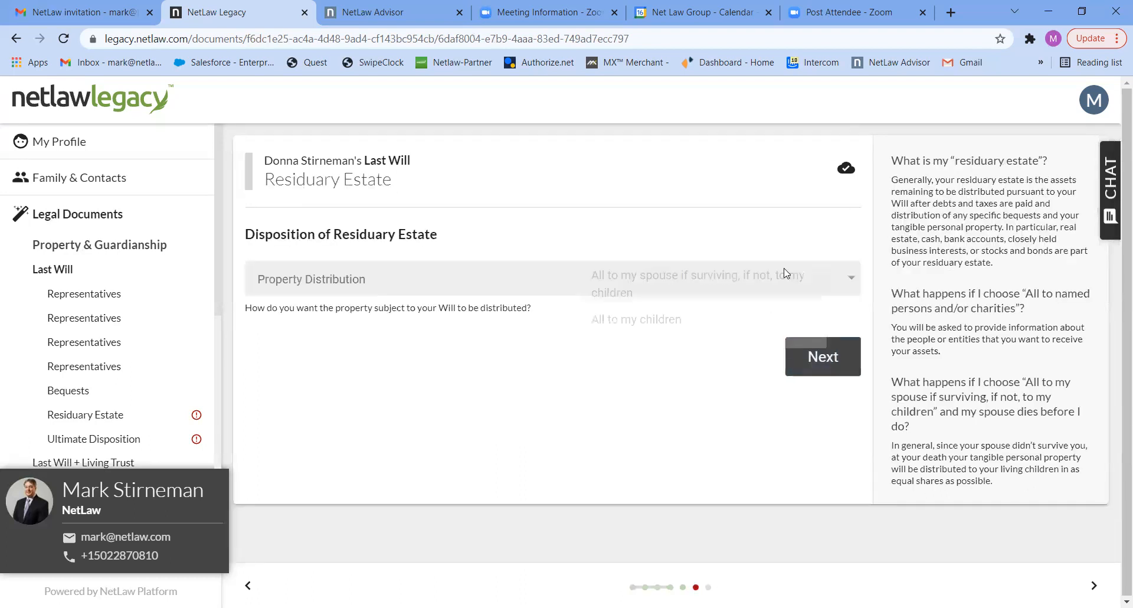
{"action": "left_click", "coordinate": [717, 294]}
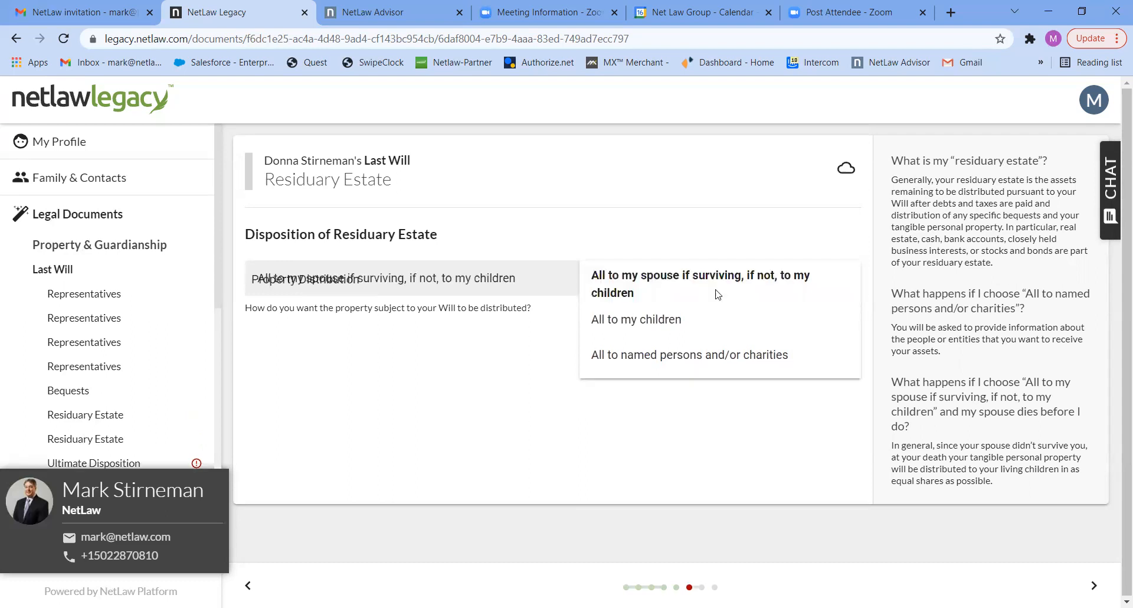
{"action": "left_click", "coordinate": [796, 354]}
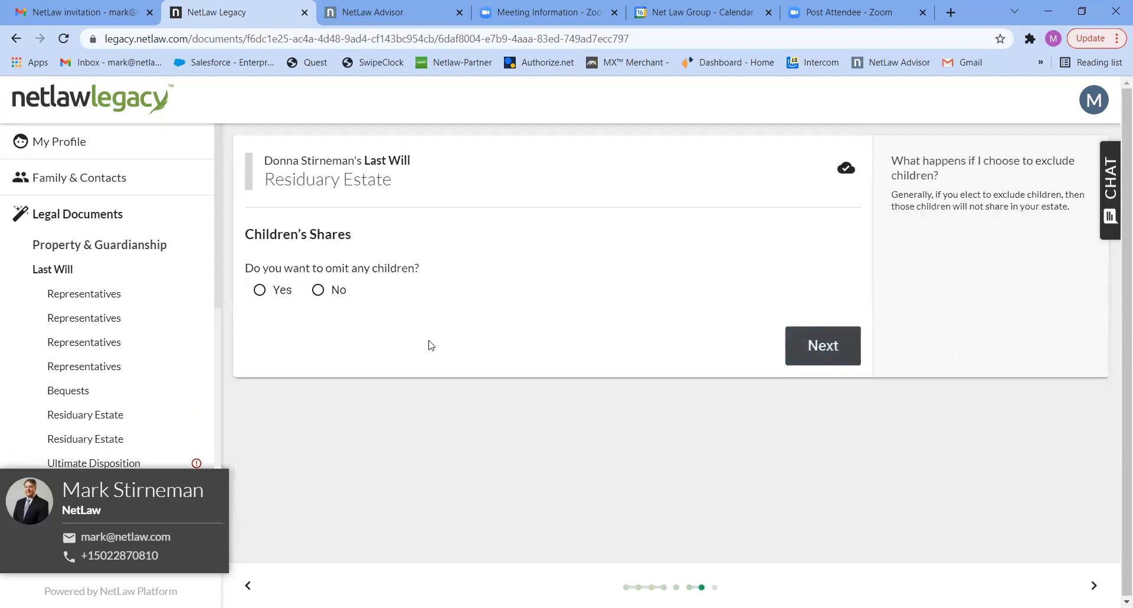
Answer Yes to omitting children, select the second listed child as omitted from the residuary estate, and continue.
{"action": "left_click", "coordinate": [275, 293]}
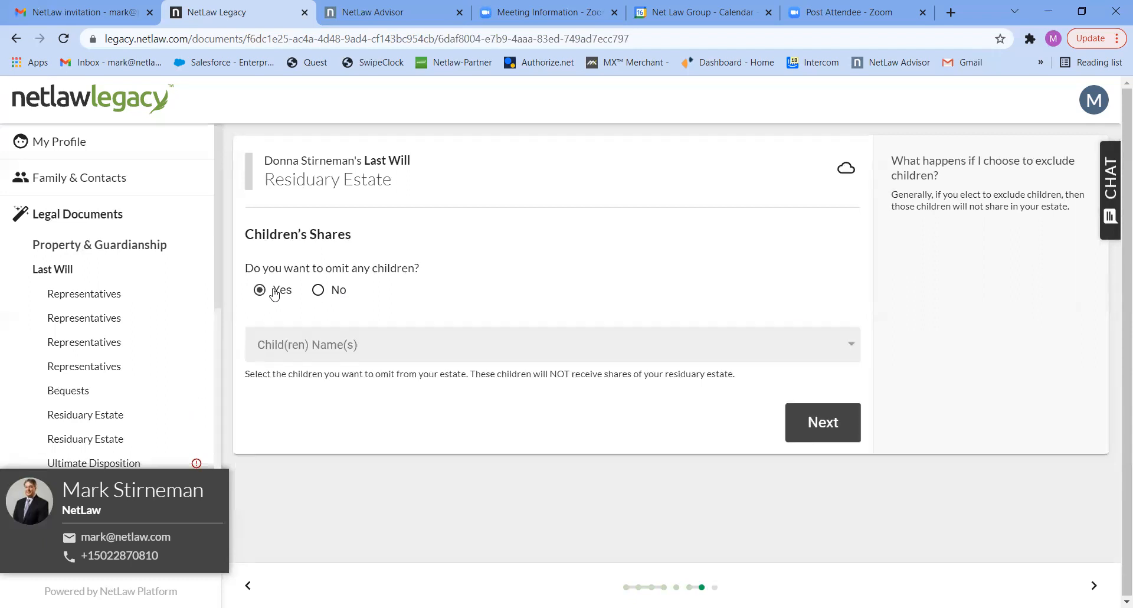
{"action": "left_click", "coordinate": [434, 353]}
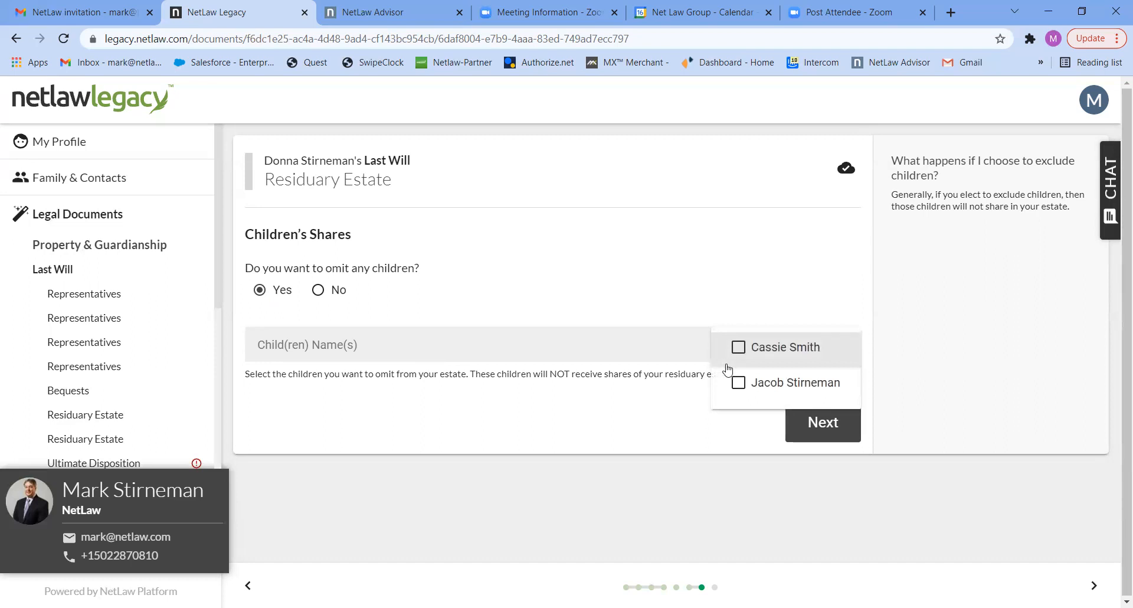
{"action": "left_click", "coordinate": [738, 385]}
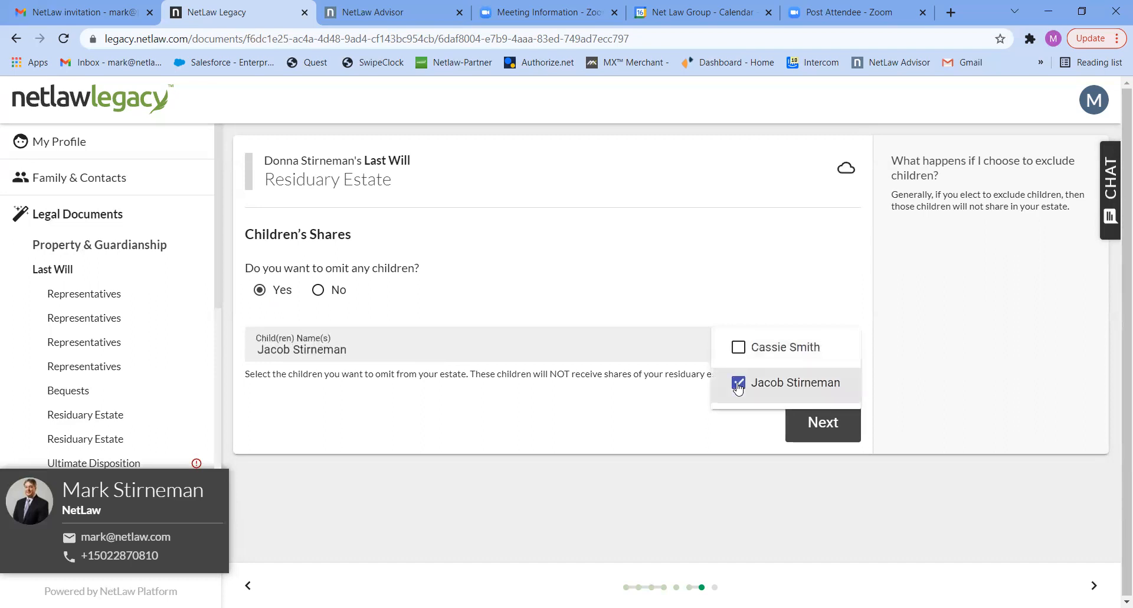
{"action": "left_click", "coordinate": [831, 426]}
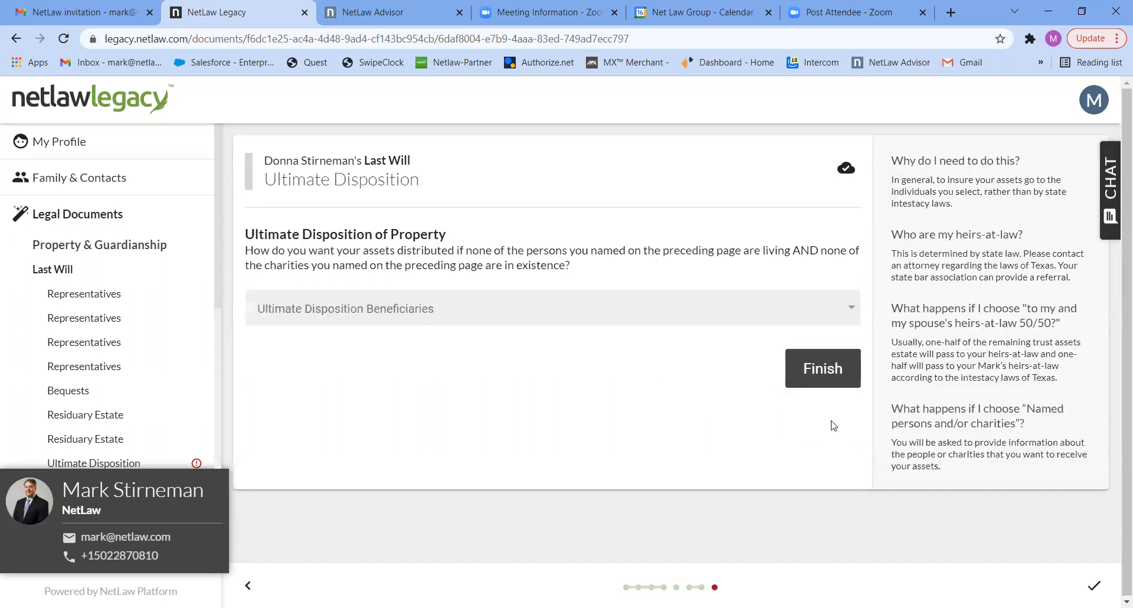
Set the ultimate disposition beneficiaries to "My and my spouse's heirs at law 50/50" and finish the Last Will questionnaire.
{"action": "left_click", "coordinate": [724, 319]}
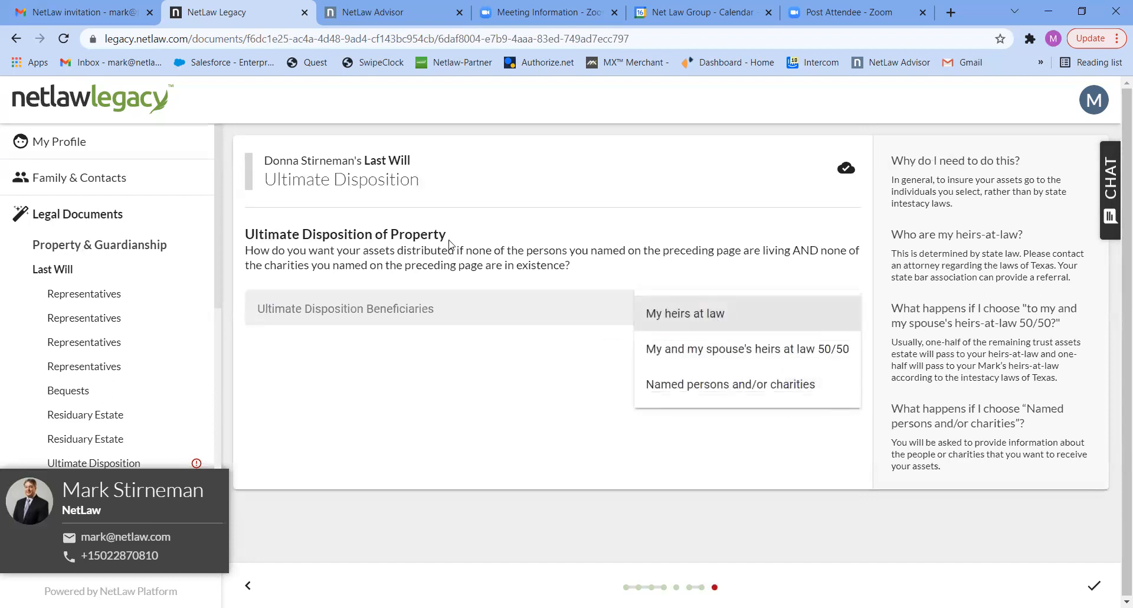
{"action": "left_click", "coordinate": [665, 349]}
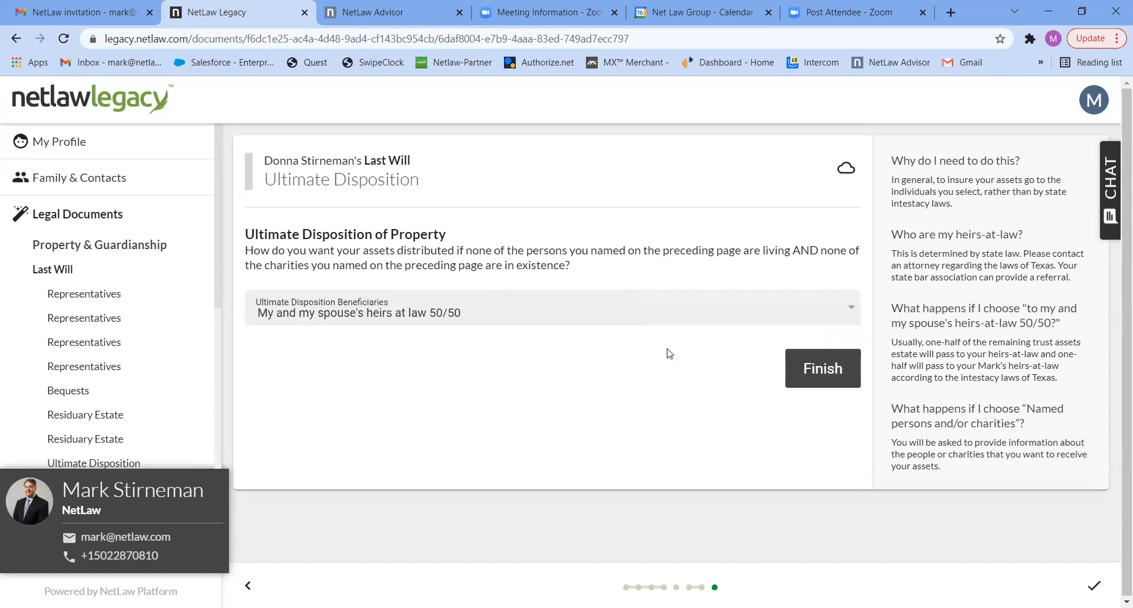
{"action": "left_click", "coordinate": [812, 372]}
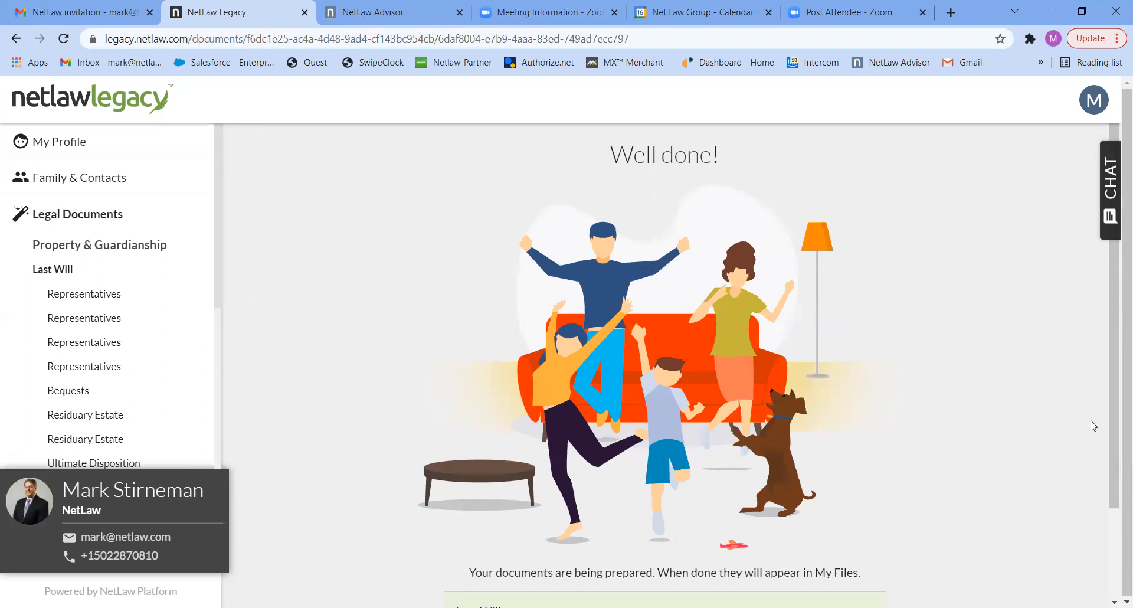
Go on to the legal documents and start the Healthcare Documents questionnaire prepared for the spouse.
{"action": "left_click_drag", "start_coordinate": [1115, 423], "coordinate": [1115, 548]}
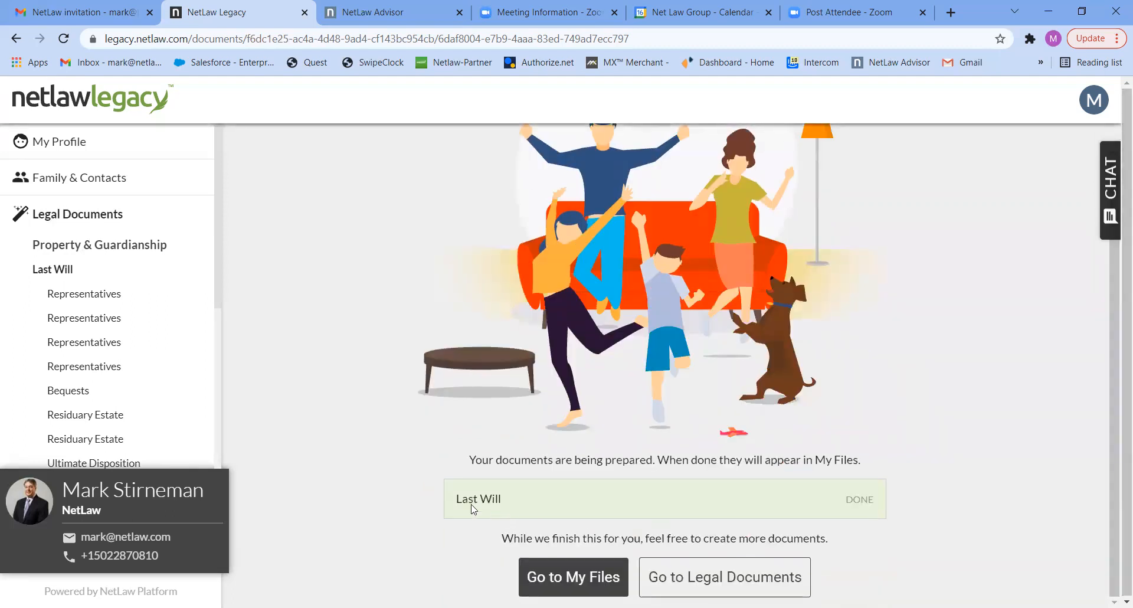
{"action": "left_click", "coordinate": [690, 575]}
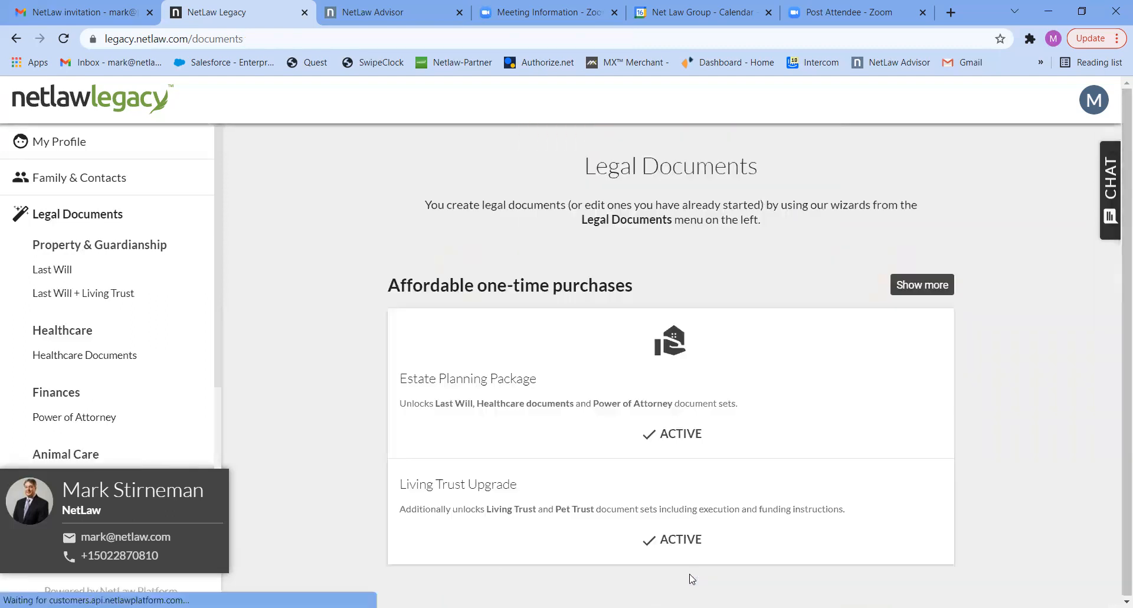
{"action": "left_click", "coordinate": [112, 355]}
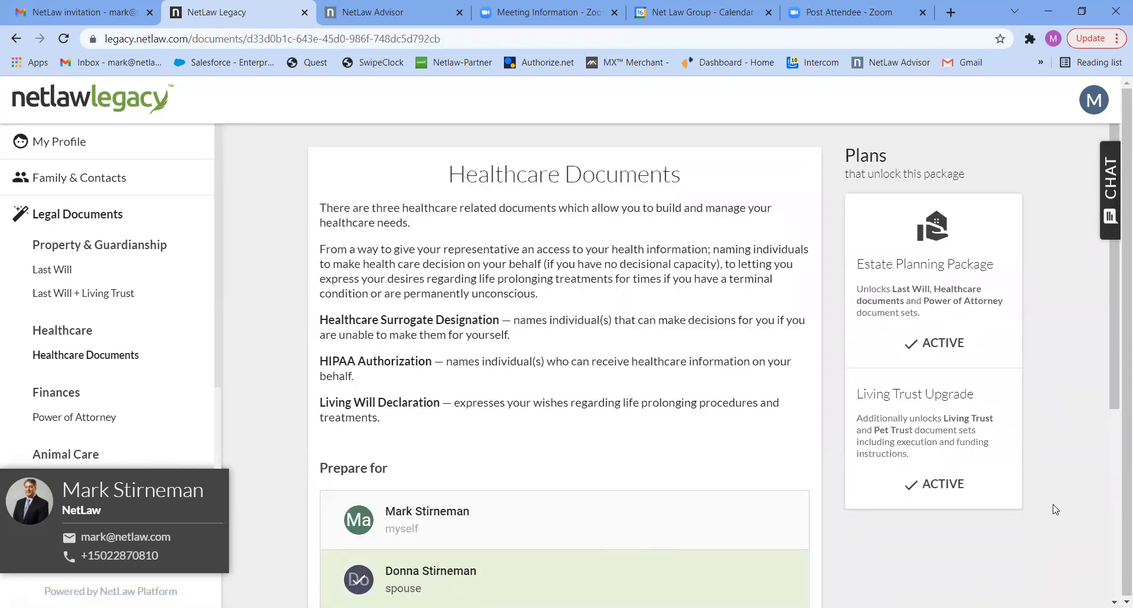
{"action": "scroll", "coordinate": [1115, 393], "scroll_direction": "down", "scroll_amount": 3}
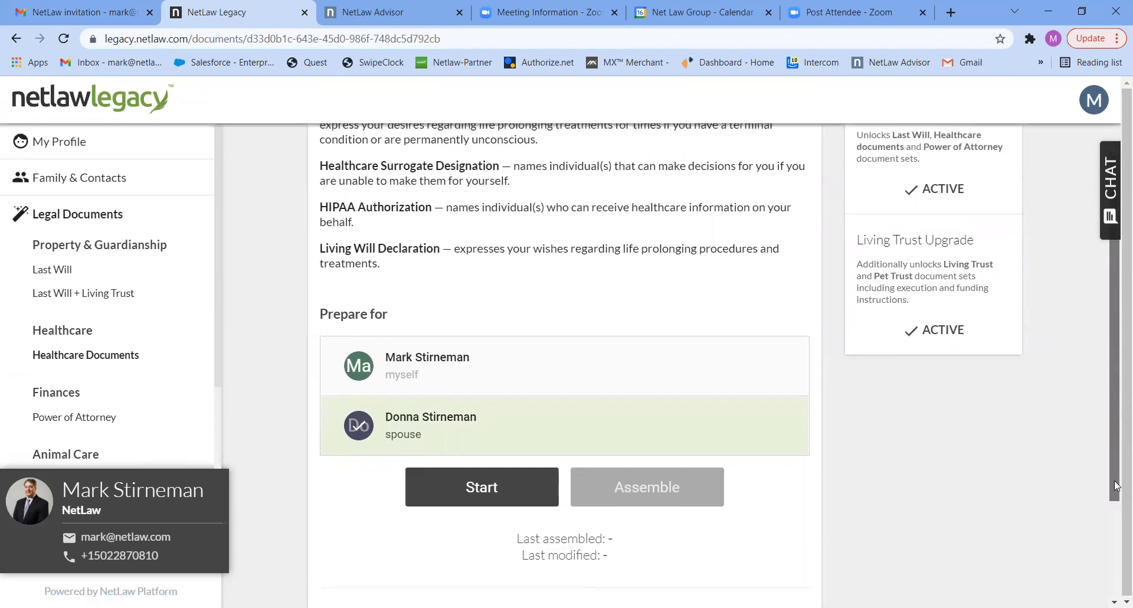
{"action": "left_click", "coordinate": [502, 485]}
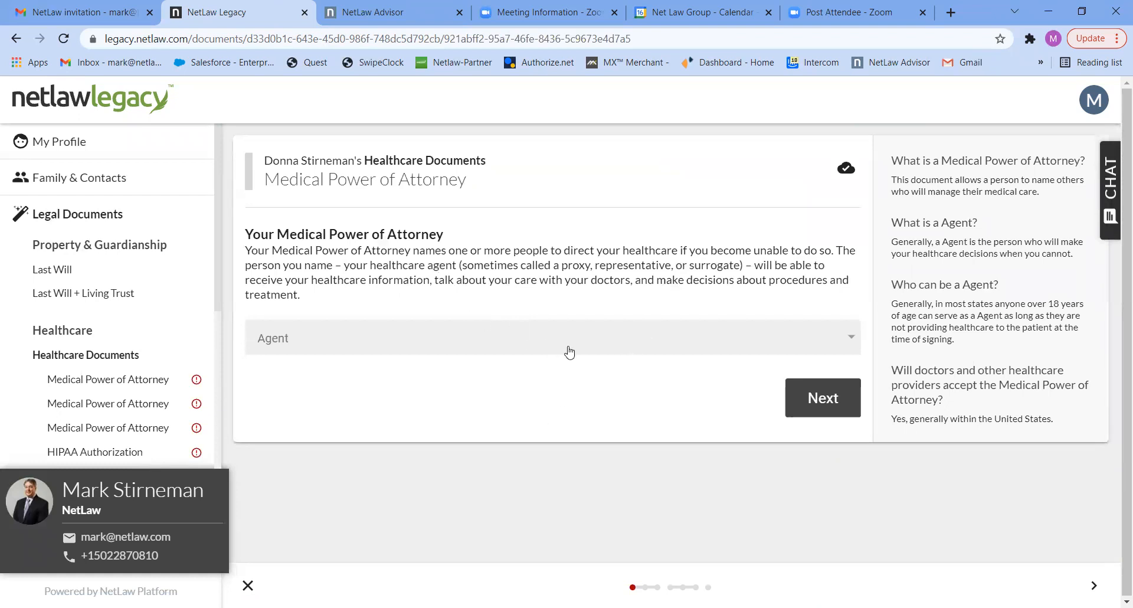
Name the spouse's husband as the Medical Power of Attorney agent and continue to Successor Agent.
{"action": "left_click", "coordinate": [586, 347]}
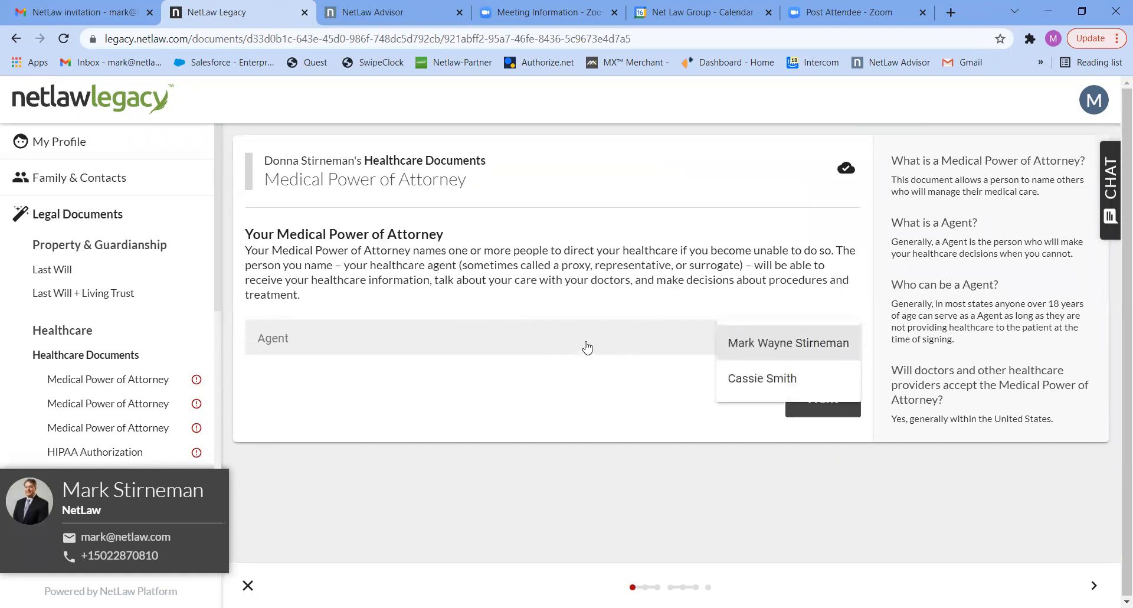
{"action": "left_click", "coordinate": [738, 343]}
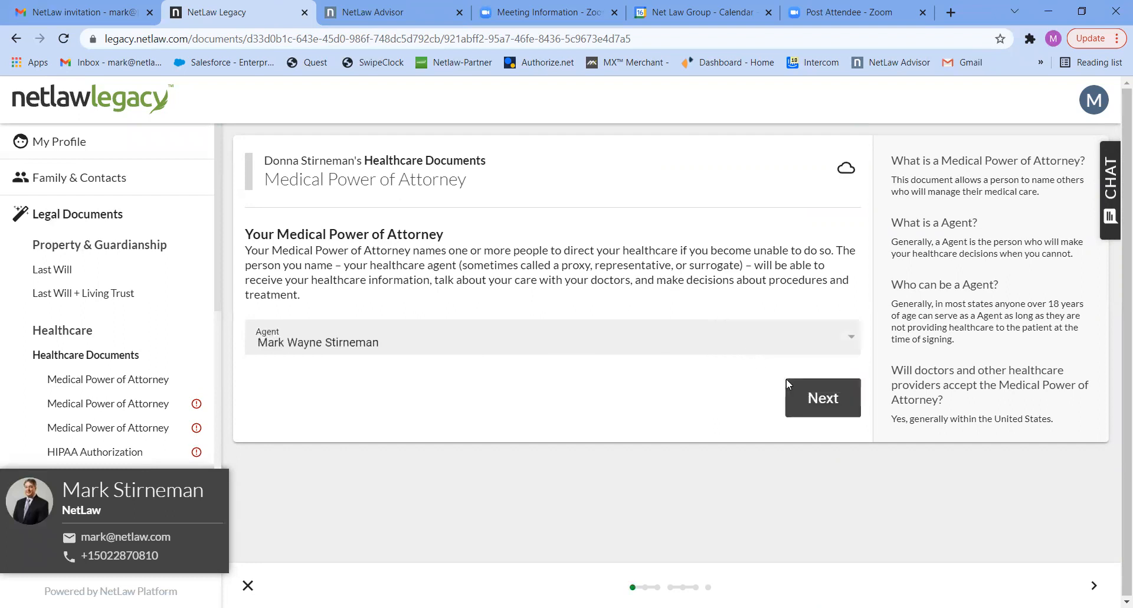
{"action": "left_click", "coordinate": [809, 396]}
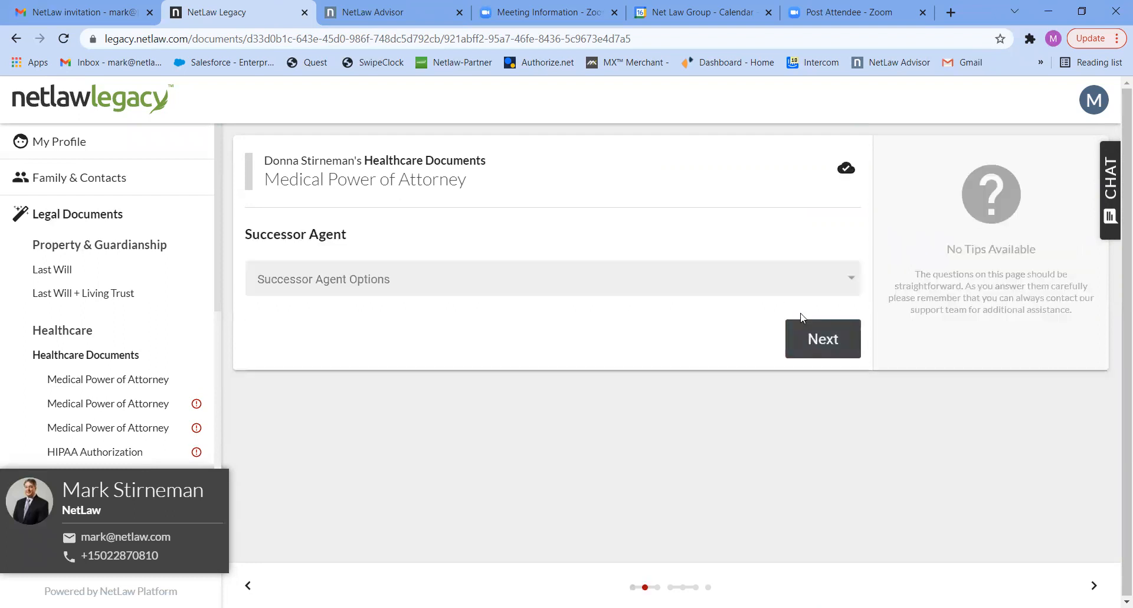
Choose One Successor for the medical agent, name the remaining contact as successor agent, and continue.
{"action": "left_click", "coordinate": [783, 292]}
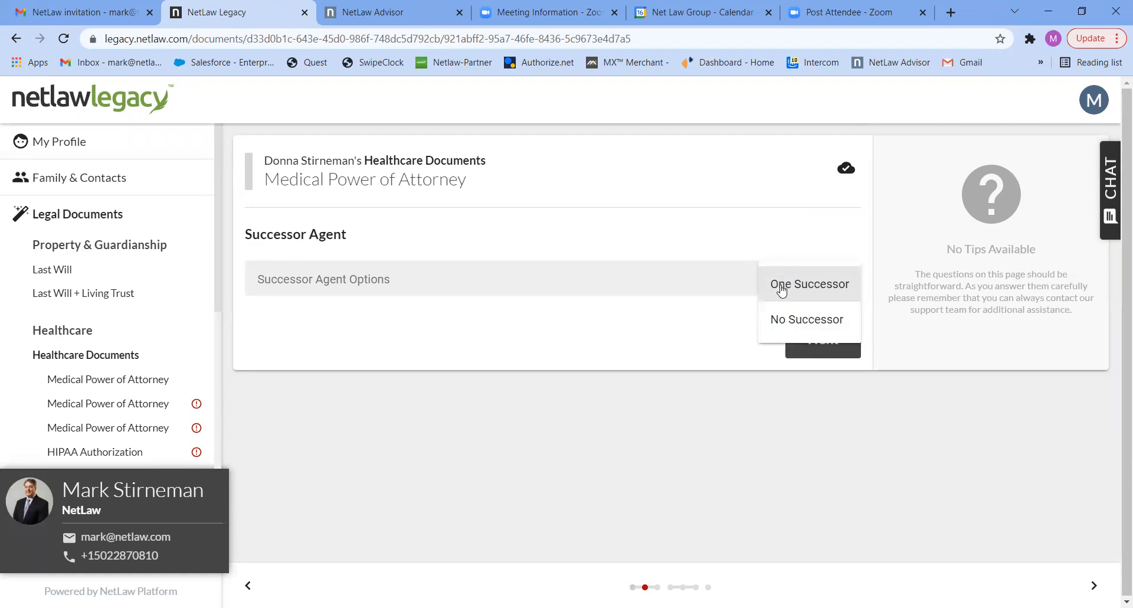
{"action": "left_click", "coordinate": [781, 288]}
{"action": "left_click", "coordinate": [731, 336]}
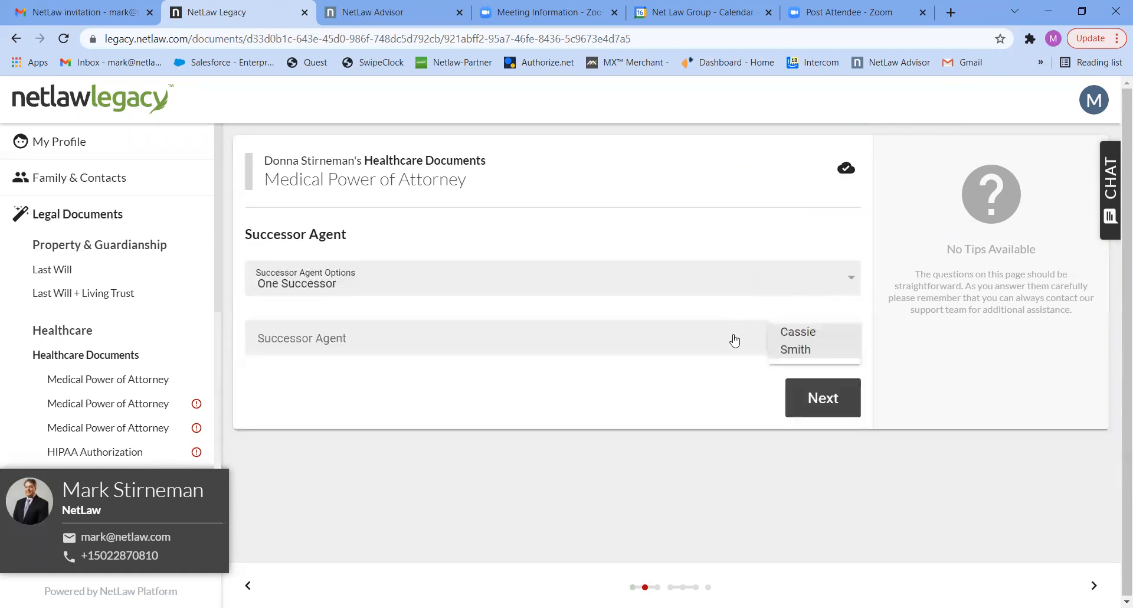
{"action": "left_click", "coordinate": [782, 352]}
{"action": "left_click", "coordinate": [805, 397]}
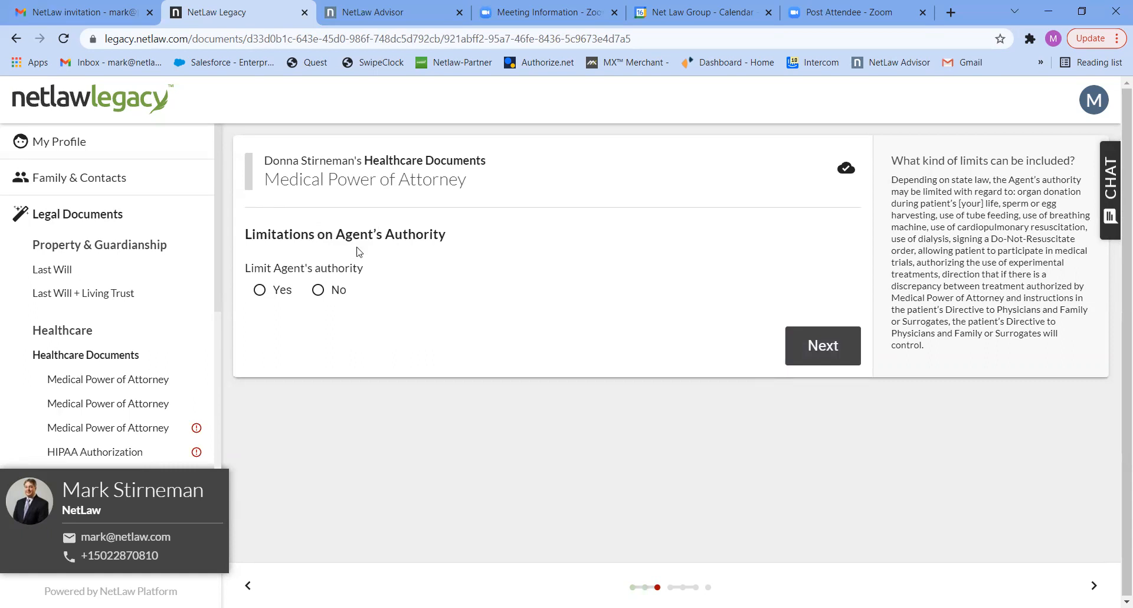
Decline limits on the medical agent's authority and name the spouse's husband as the HIPAA representative.
{"action": "left_click", "coordinate": [336, 291]}
{"action": "left_click", "coordinate": [828, 346]}
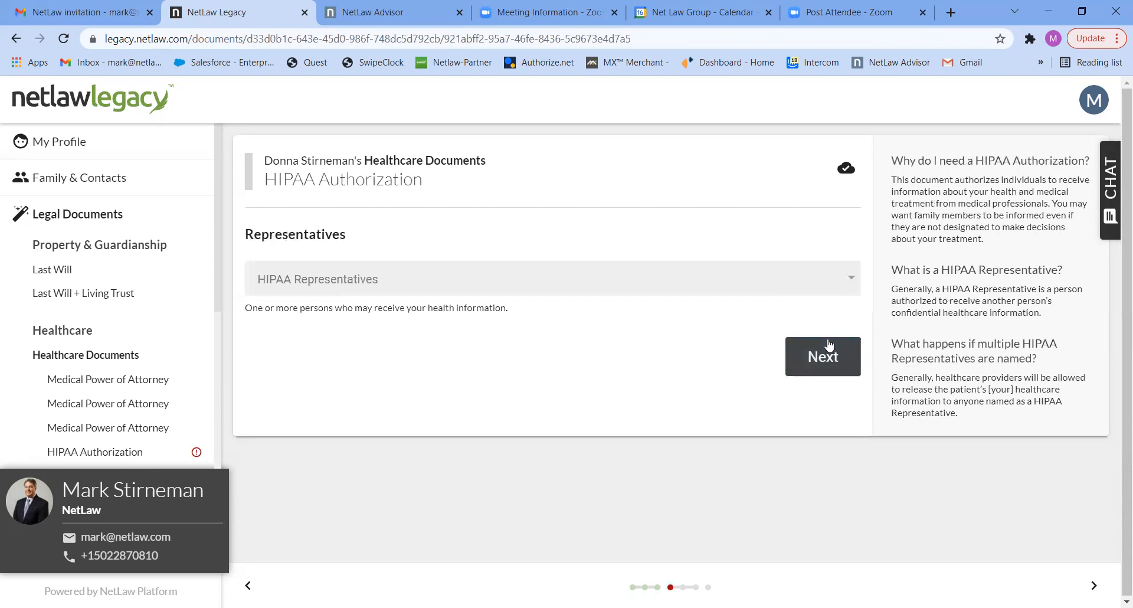
{"action": "left_click", "coordinate": [509, 278]}
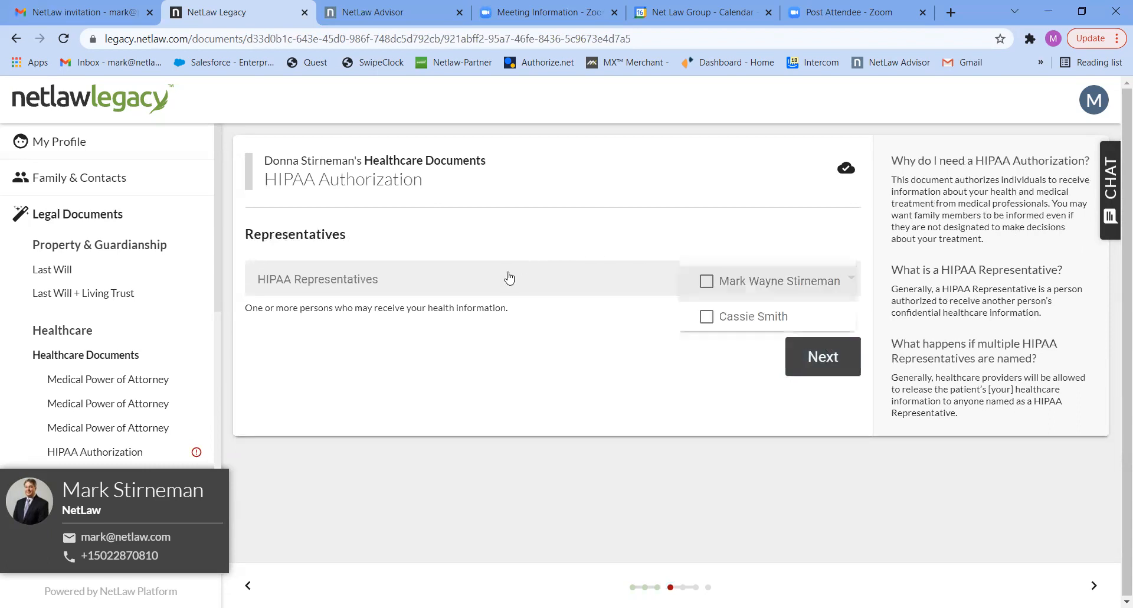
{"action": "left_click", "coordinate": [706, 282]}
{"action": "left_click", "coordinate": [817, 355]}
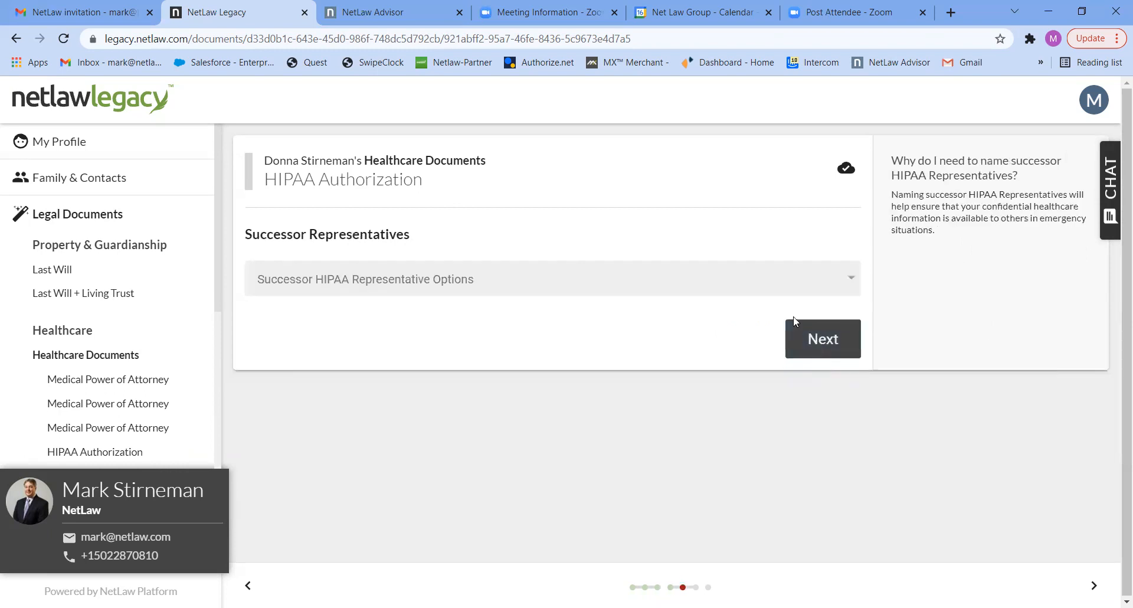
Choose One Successor for the HIPAA representative, name the remaining contact as successor, and continue to the psychotherapy notes question.
{"action": "left_click", "coordinate": [772, 281]}
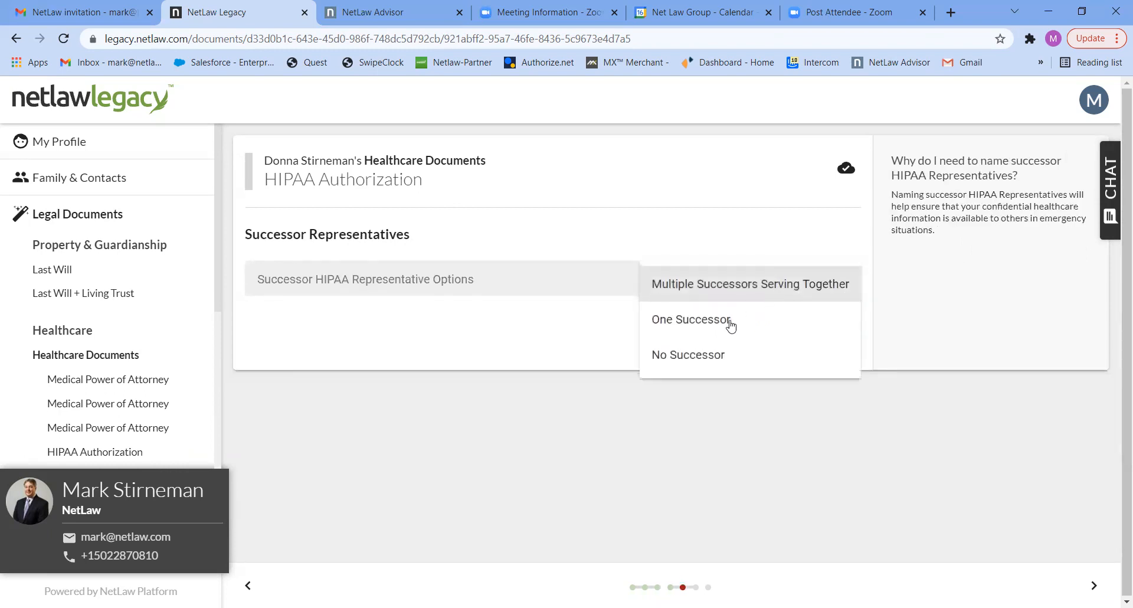
{"action": "left_click", "coordinate": [730, 326]}
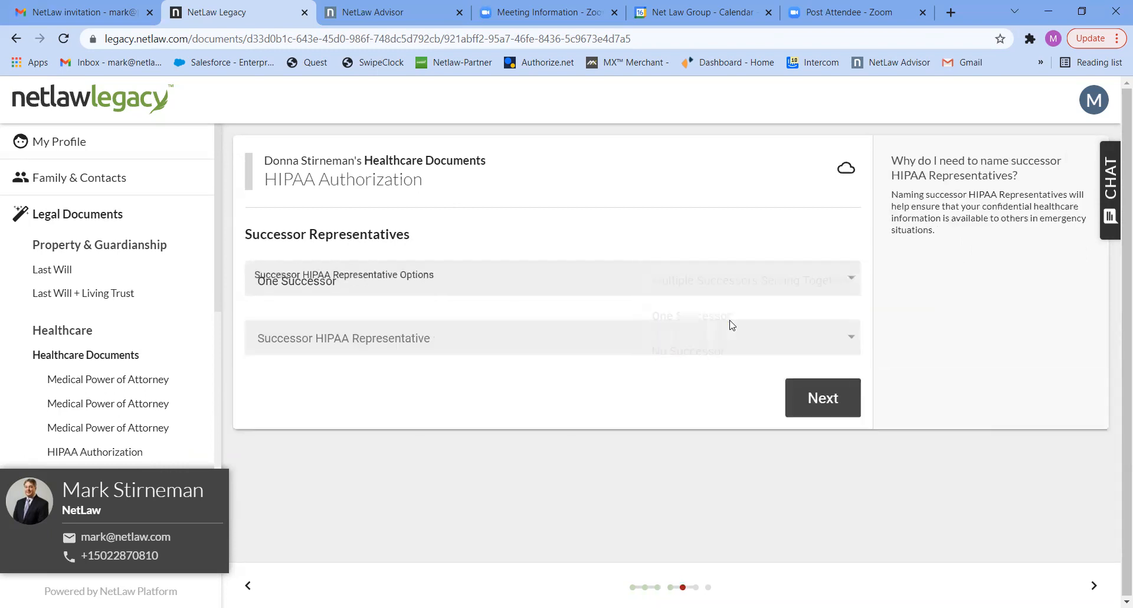
{"action": "left_click", "coordinate": [763, 348]}
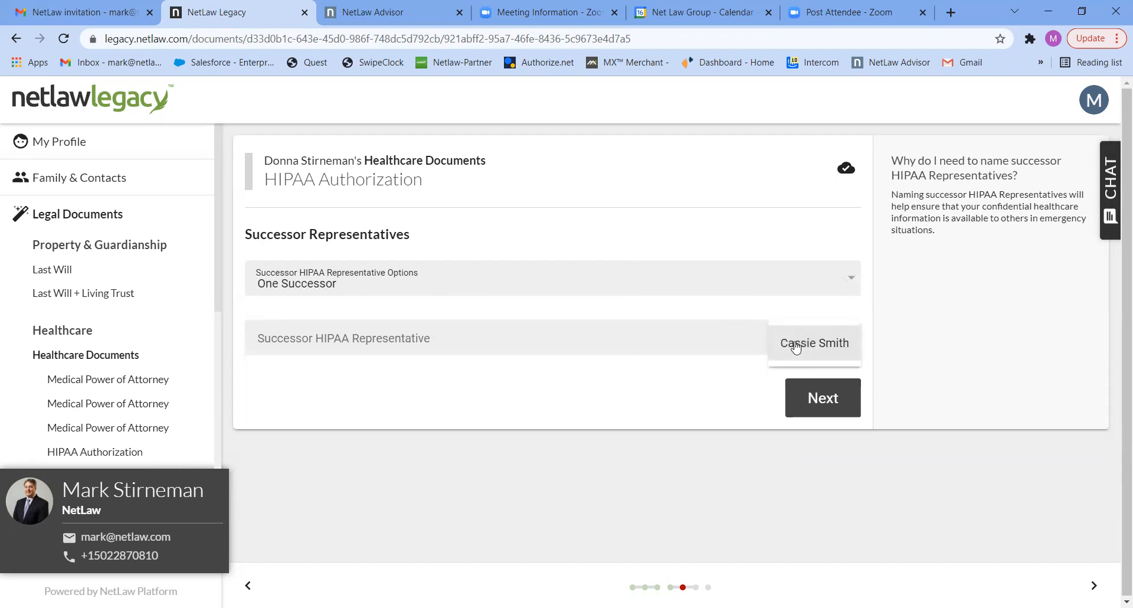
{"action": "left_click", "coordinate": [795, 347]}
{"action": "left_click", "coordinate": [817, 398]}
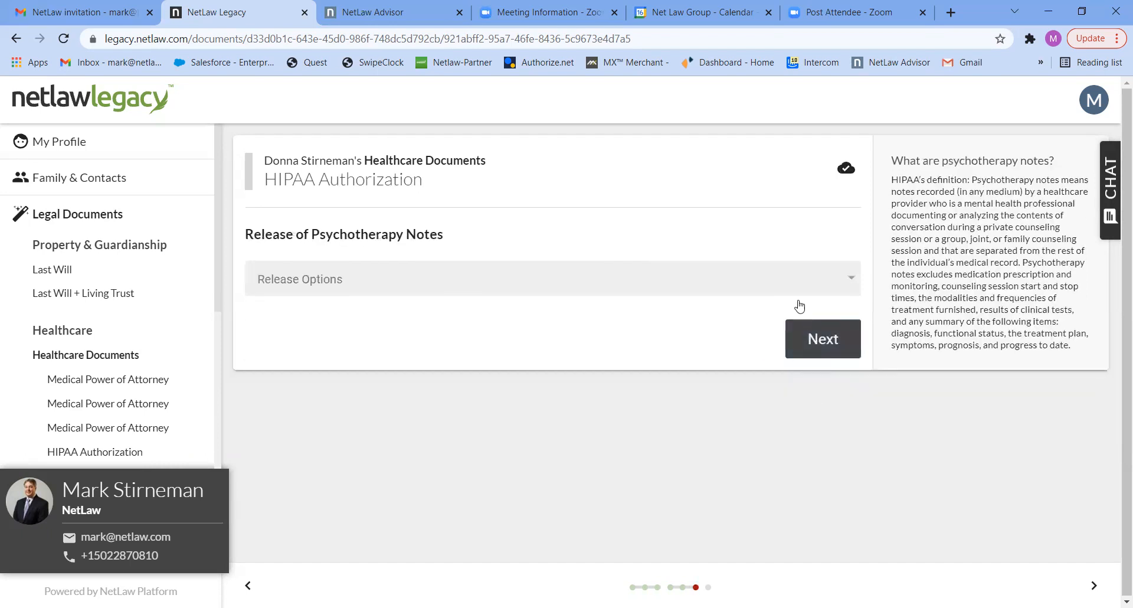
Include the disclosure of psychotherapy notes in the HIPAA Authorization and continue to Disposition of Body Upon Death.
{"action": "left_click", "coordinate": [791, 281]}
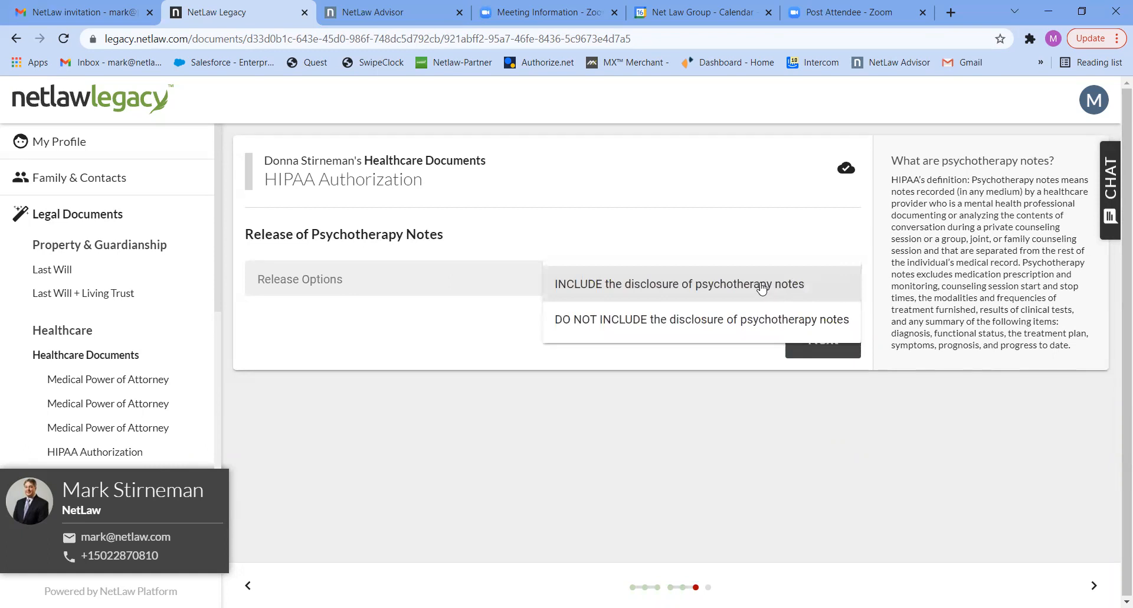
{"action": "left_click", "coordinate": [761, 285]}
{"action": "left_click", "coordinate": [818, 337]}
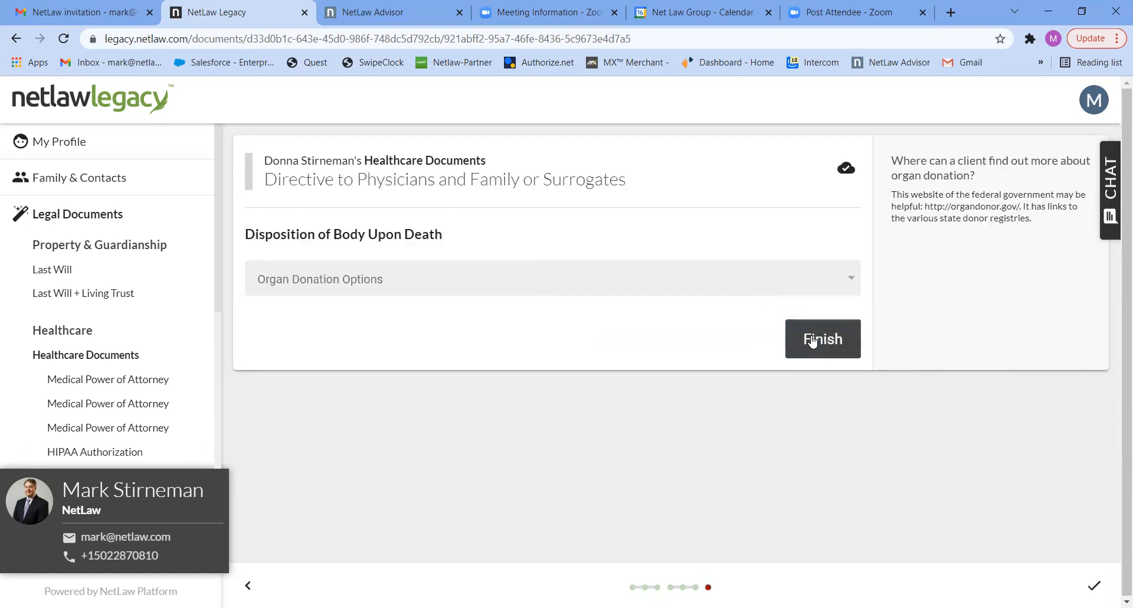
Set the organ donation option to DO NOT authorize giving any part of the body upon death and finish the Healthcare Documents.
{"action": "left_click", "coordinate": [694, 283]}
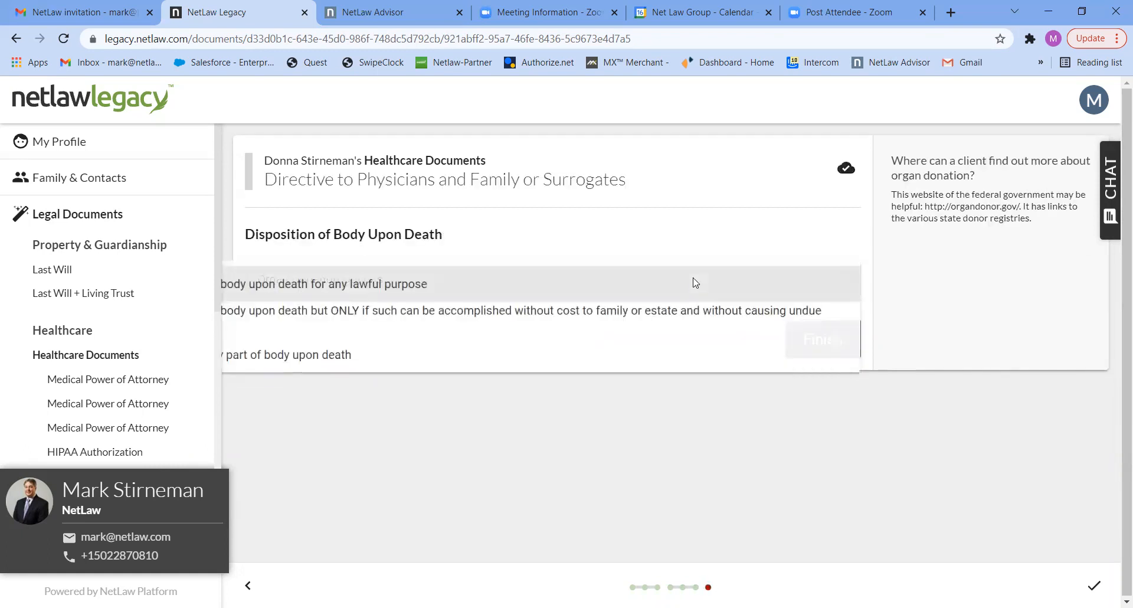
{"action": "left_click", "coordinate": [457, 367]}
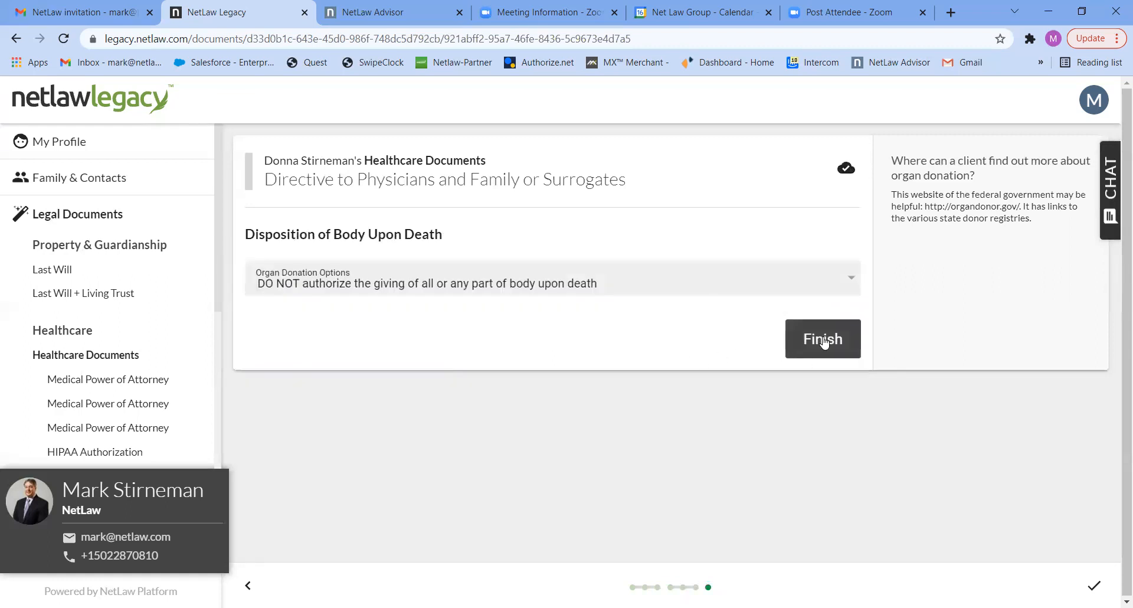
{"action": "left_click", "coordinate": [824, 340]}
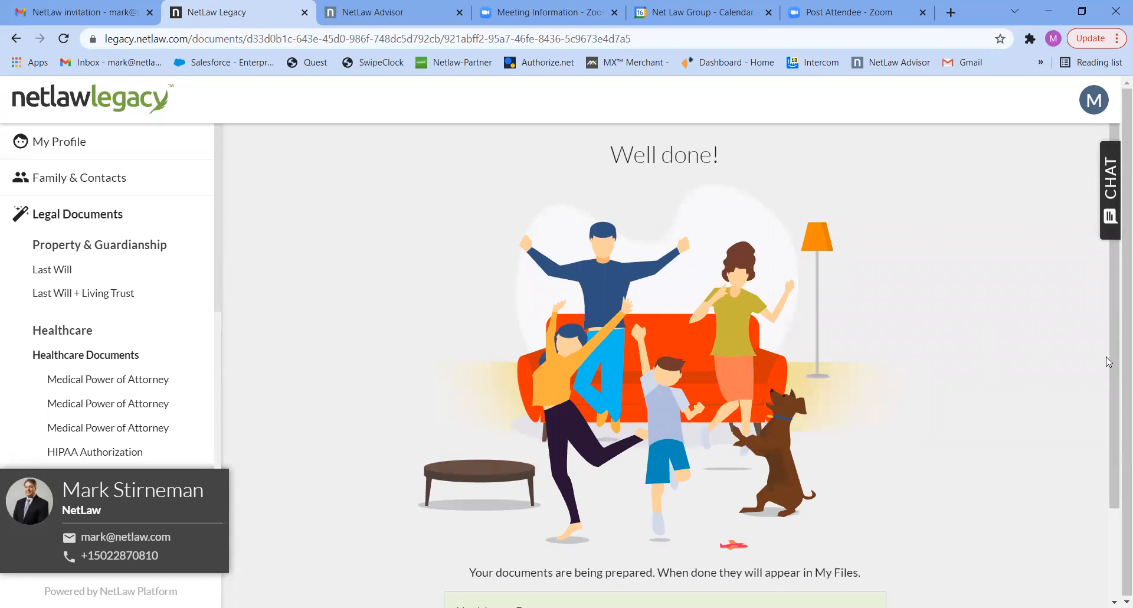
Go on to the legal documents and start the Power of Attorney questionnaire prepared for the spouse.
{"action": "scroll", "coordinate": [1106, 499], "scroll_direction": "down", "scroll_amount": 2}
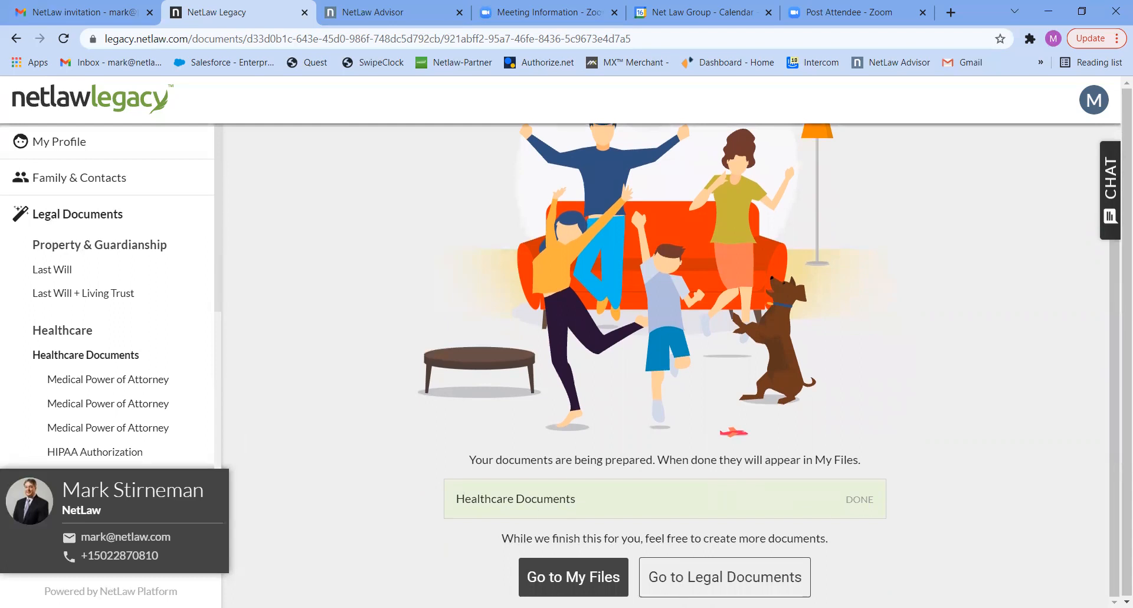
{"action": "left_click", "coordinate": [693, 583]}
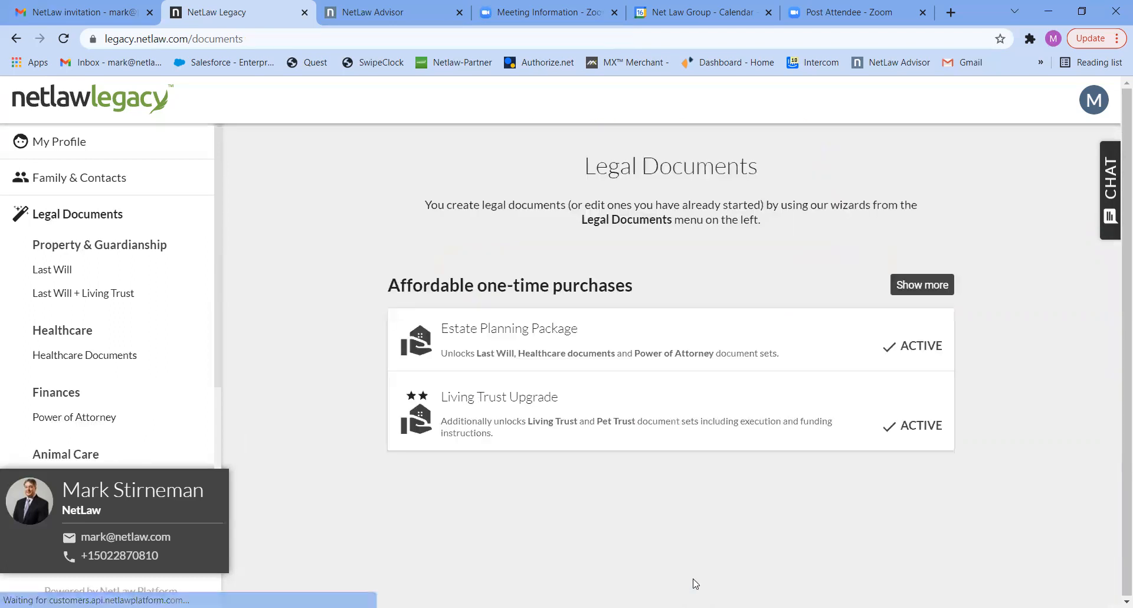
{"action": "left_click", "coordinate": [61, 422]}
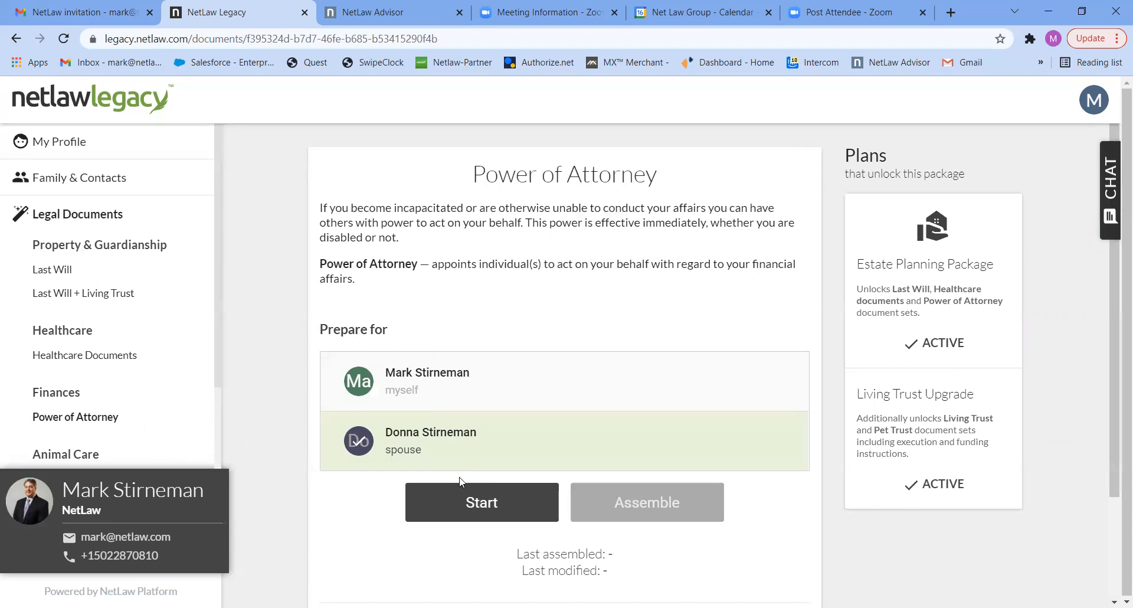
{"action": "left_click", "coordinate": [463, 502]}
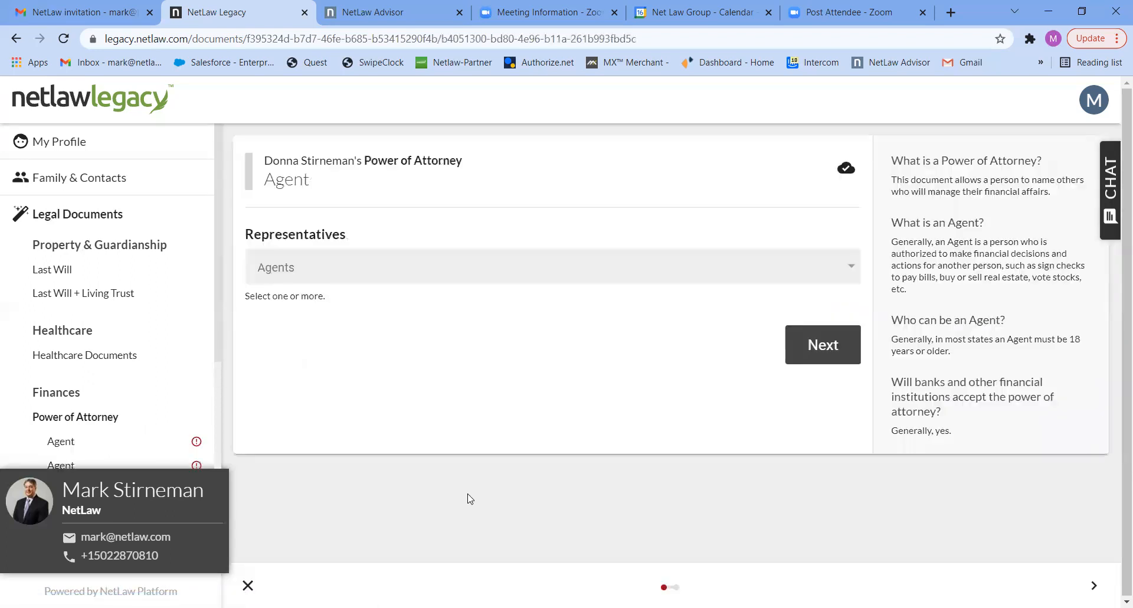
Name the spouse's husband as the financial Power of Attorney agent and continue to Successor Representatives.
{"action": "left_click", "coordinate": [603, 277]}
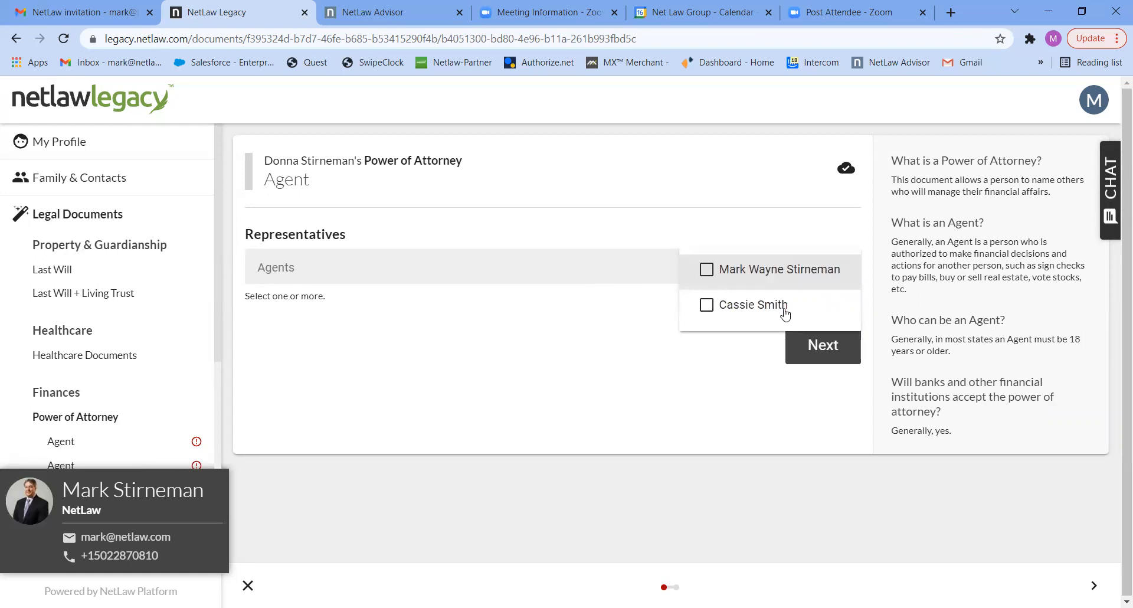
{"action": "left_click", "coordinate": [707, 270]}
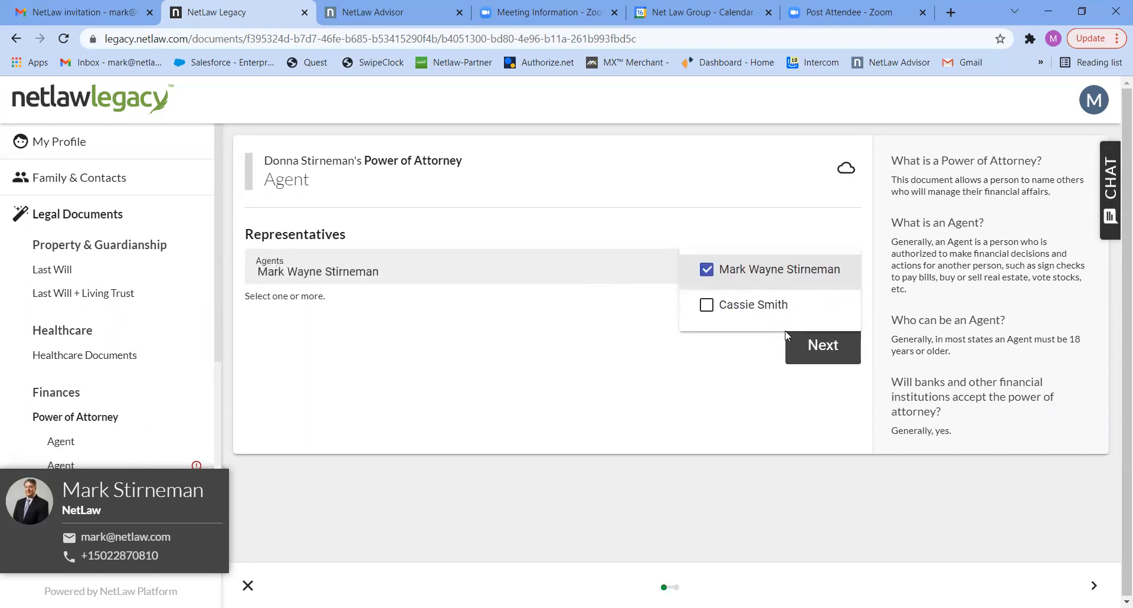
{"action": "left_click", "coordinate": [806, 352]}
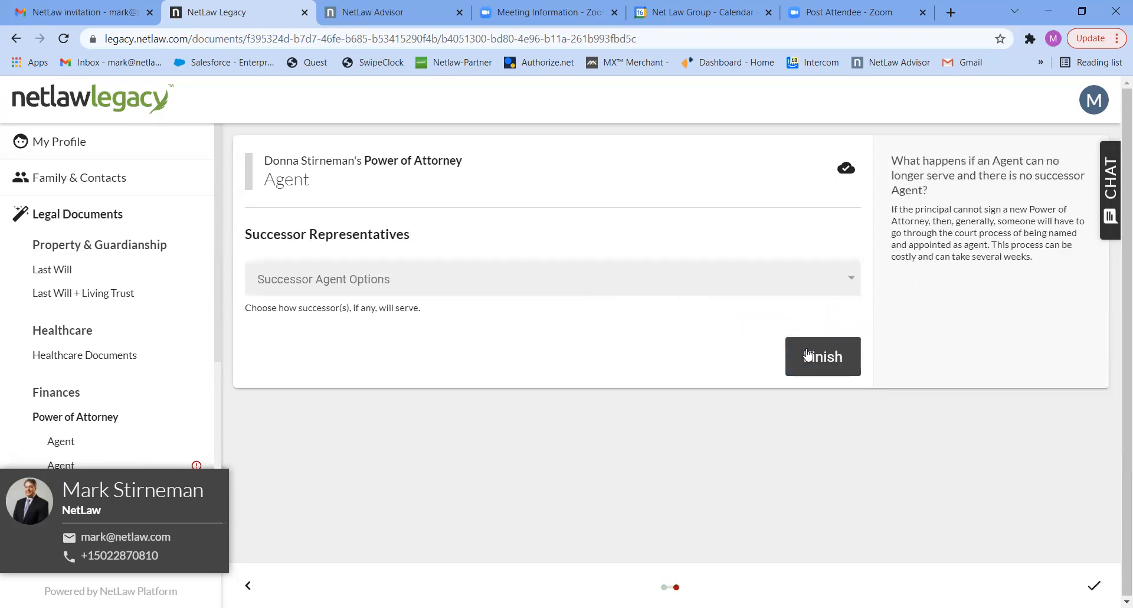
Choose One Successor, name the remaining contact as successor agent, and finish the spouse's Power of Attorney.
{"action": "left_click", "coordinate": [759, 287]}
{"action": "left_click", "coordinate": [716, 324]}
{"action": "left_click", "coordinate": [672, 363]}
{"action": "left_click", "coordinate": [769, 363]}
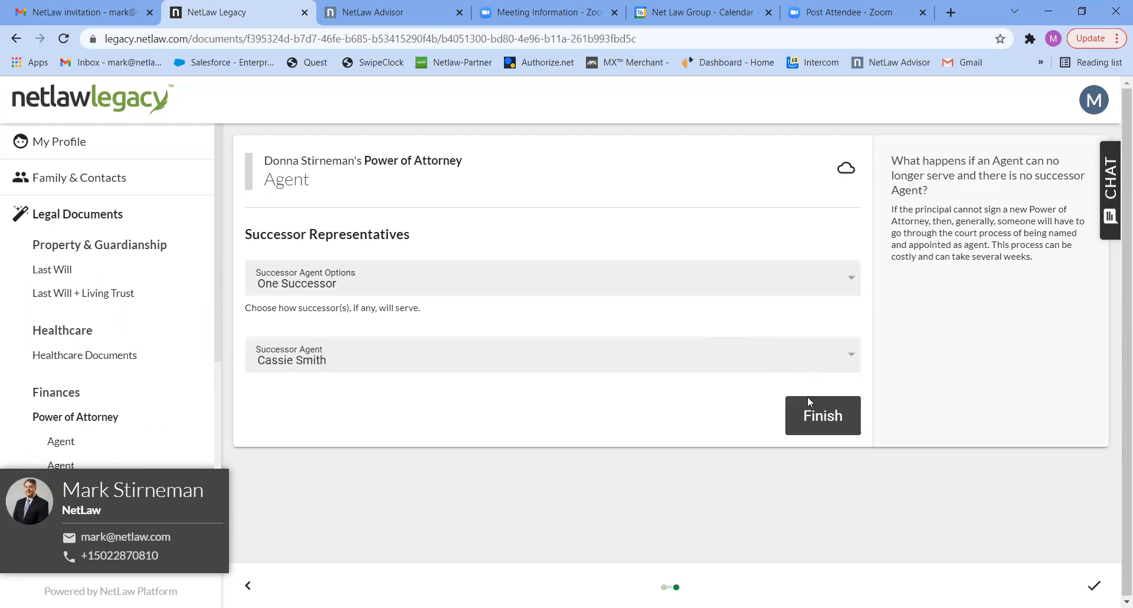
{"action": "left_click", "coordinate": [810, 413]}
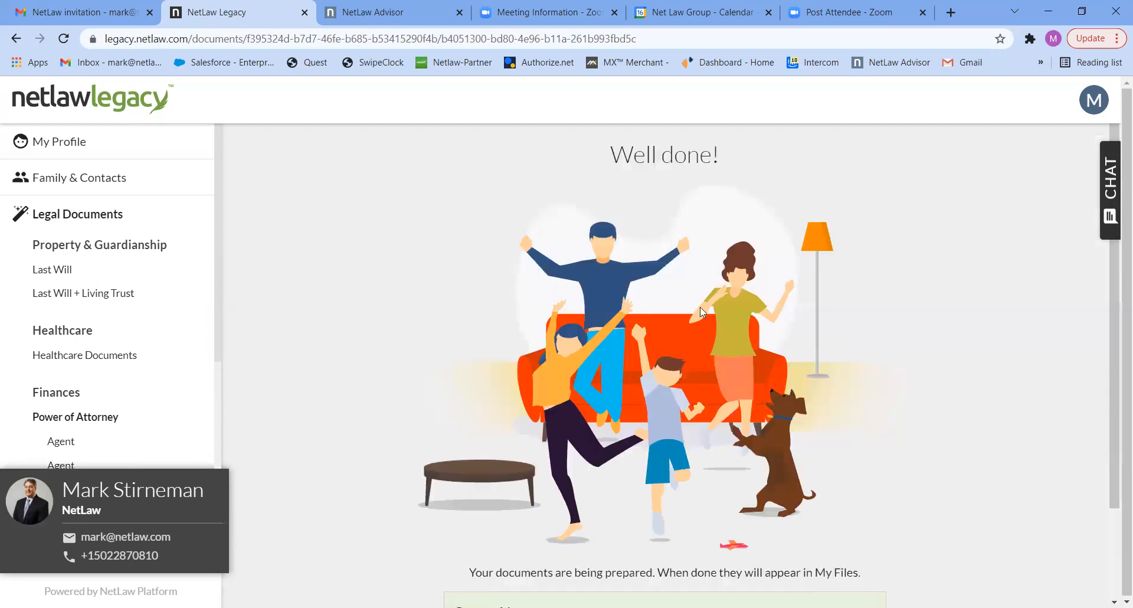
Go to My Files to view the list of prepared estate planning documents.
{"action": "scroll", "coordinate": [1116, 300], "scroll_direction": "down", "scroll_amount": 2}
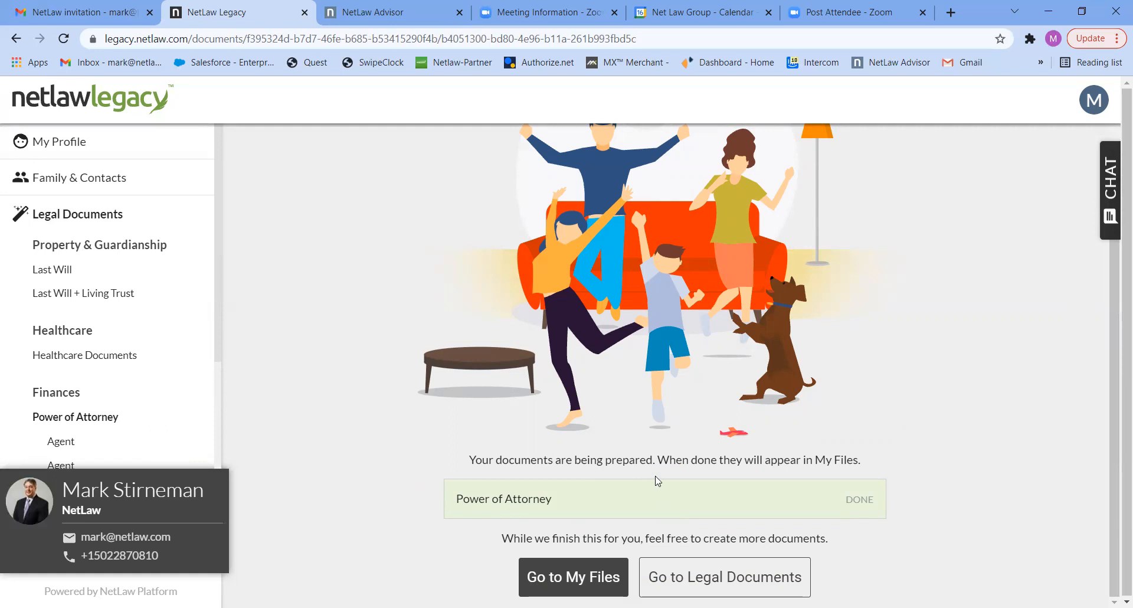
{"action": "left_click", "coordinate": [558, 575]}
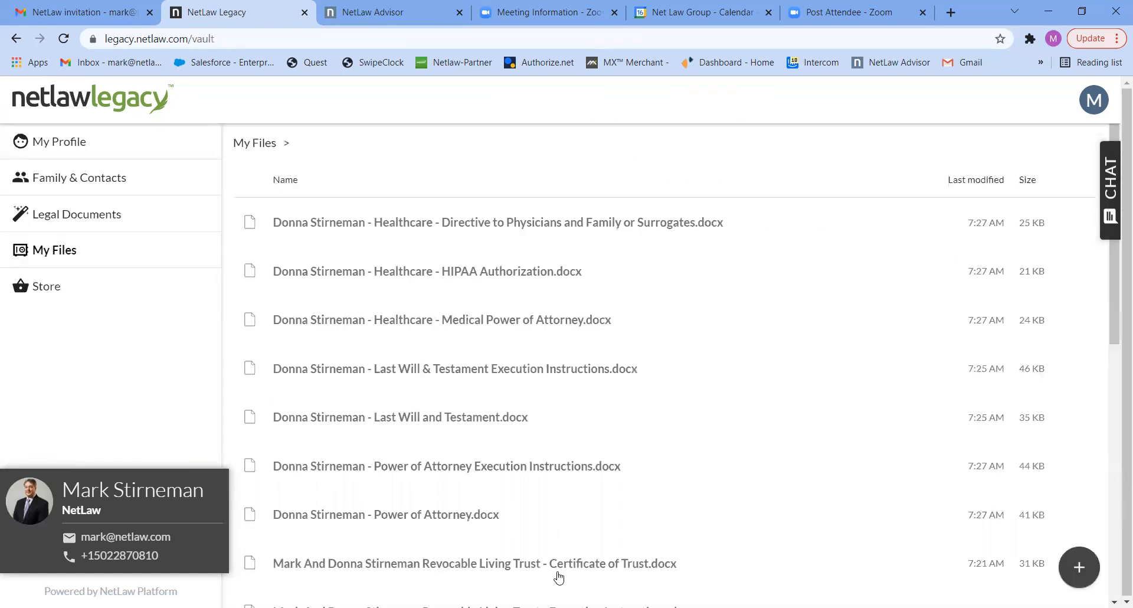